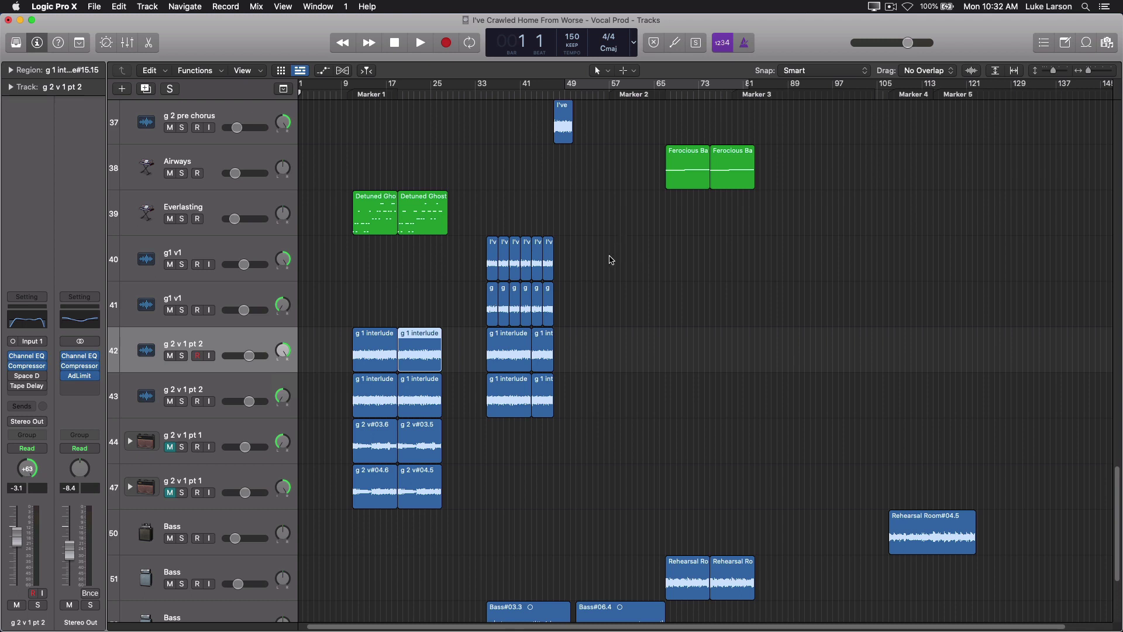
- Set the audio device I/O buffer size to 1024 samples, apply the change and close the preferences
{"action": "left_click", "coordinate": [62, 6]}
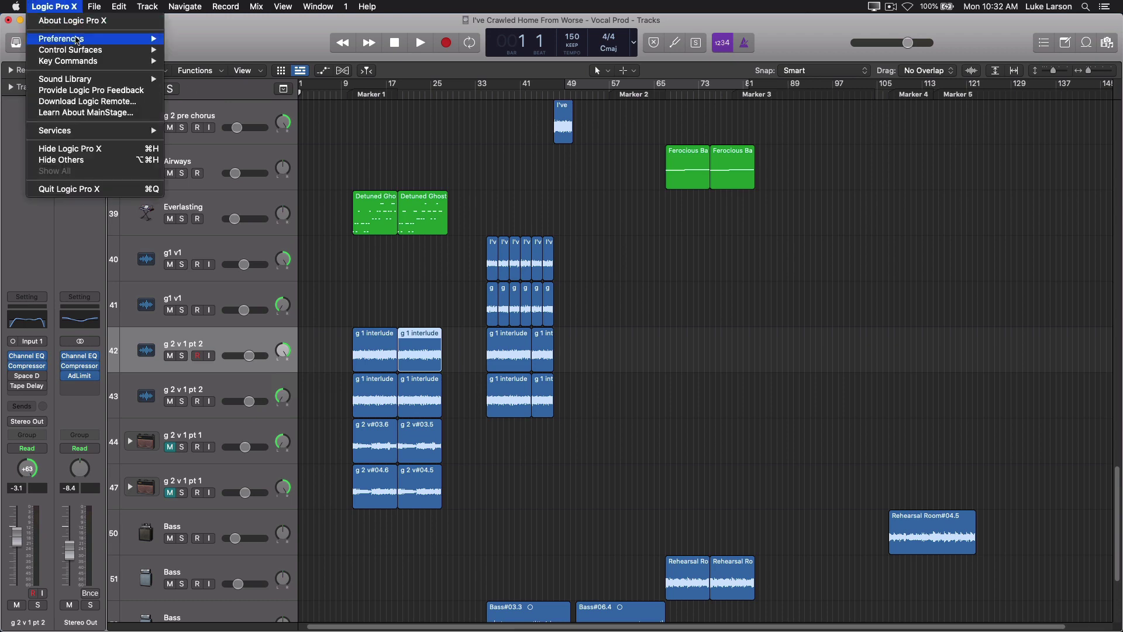
{"action": "mouse_move", "coordinate": [112, 41]}
{"action": "left_click", "coordinate": [190, 49]}
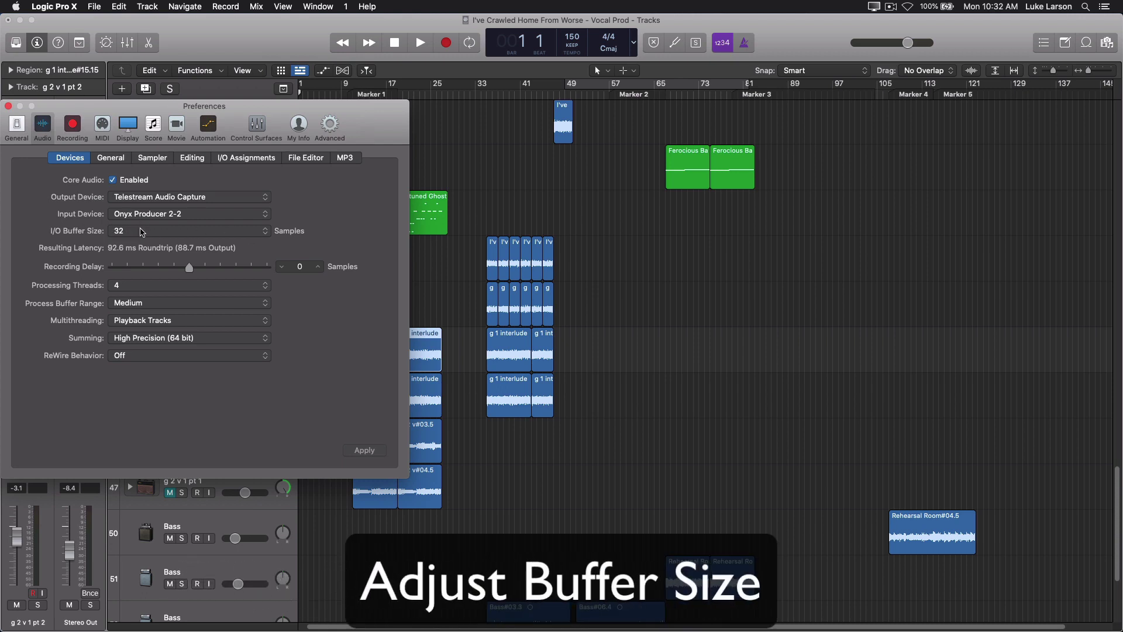
{"action": "left_click", "coordinate": [143, 234]}
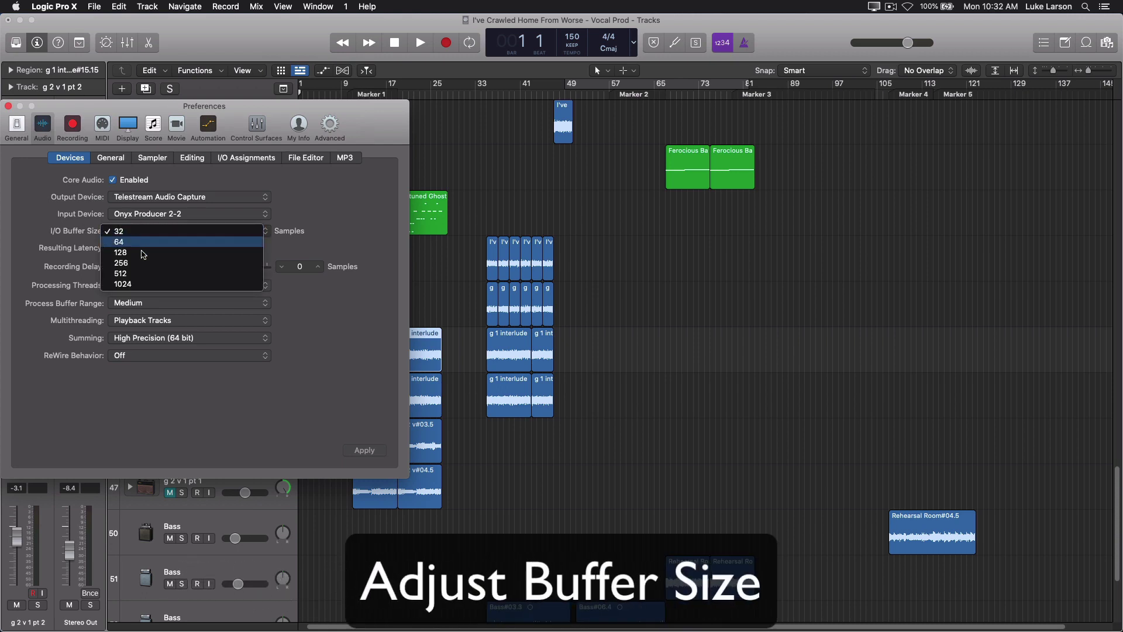
{"action": "left_click", "coordinate": [141, 287]}
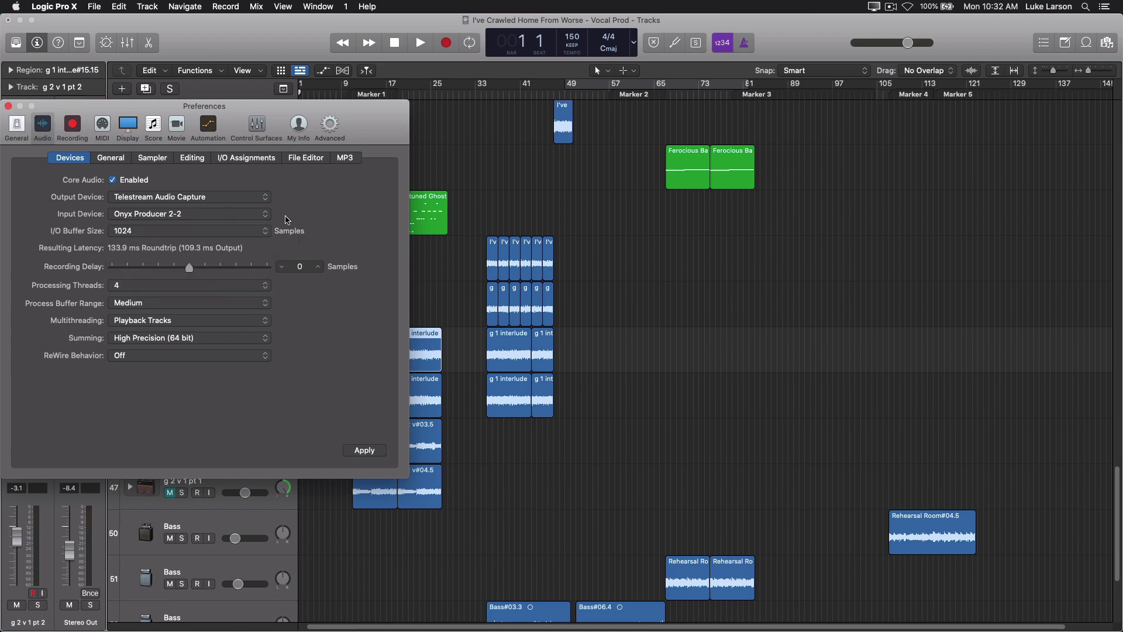
{"action": "left_click", "coordinate": [362, 451]}
{"action": "left_click", "coordinate": [8, 107]}
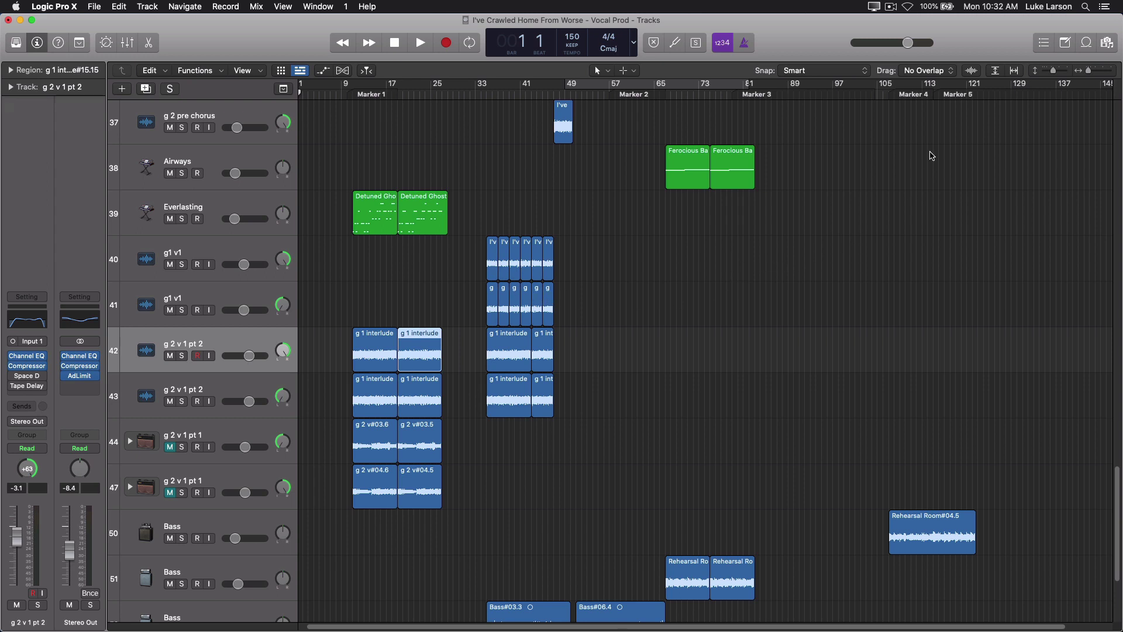
- Set the Drag mode of the tracks area to X-Fade
{"action": "left_click", "coordinate": [925, 72]}
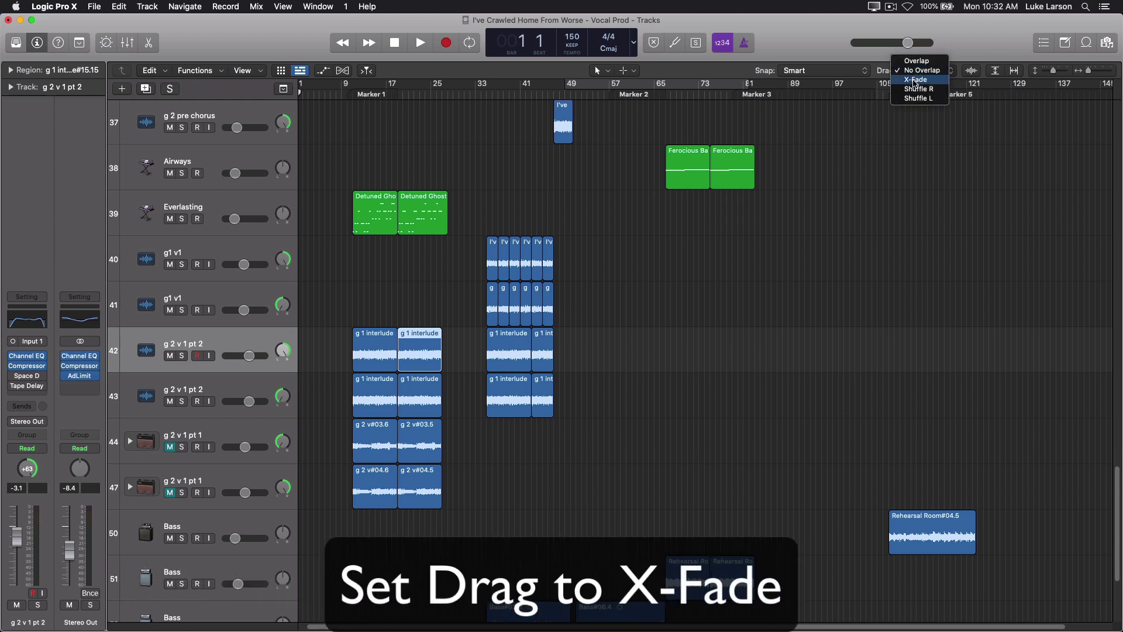
{"action": "left_click", "coordinate": [915, 80]}
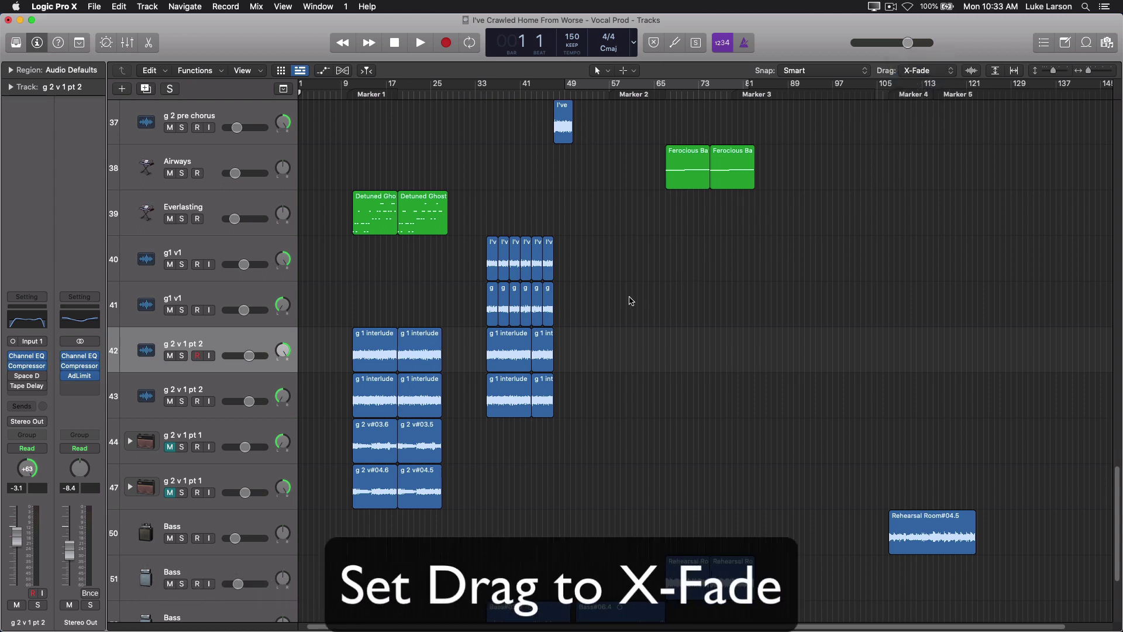
- Try extending the g 1 interlude#15.16 region over its neighbour on track 42 to create a crossfade, and undo it
{"action": "key", "text": "super+Right"}
{"action": "key", "text": "super+Right"}
{"action": "key", "text": "super+Right"}
{"action": "key", "text": "super+Right"}
{"action": "key", "text": "super+Right"}
{"action": "key", "text": "super+Right"}
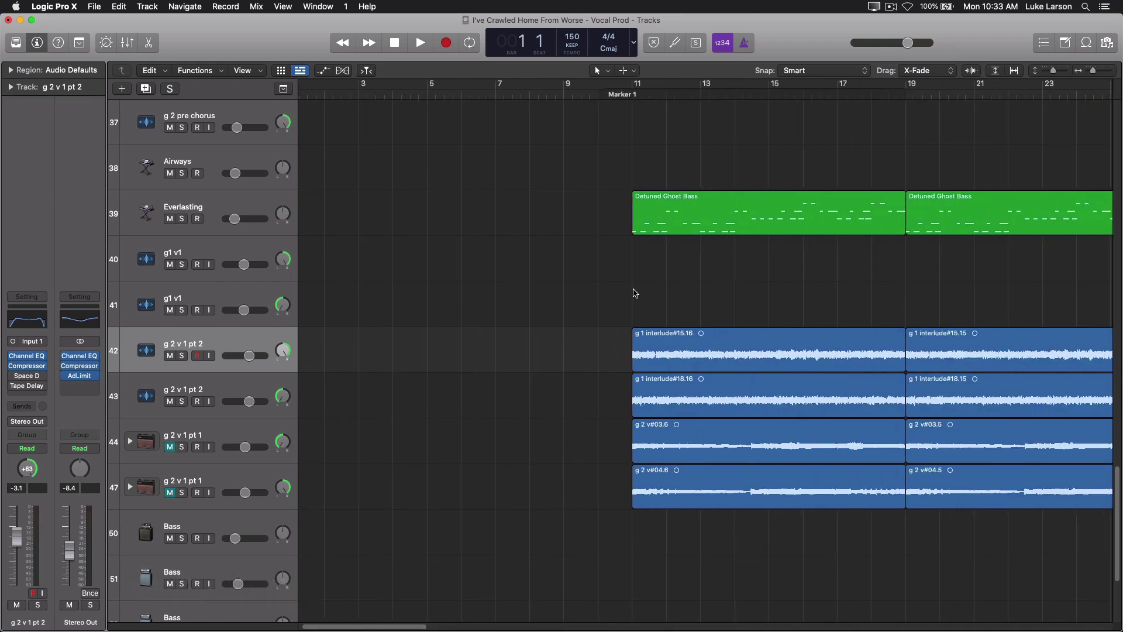
{"action": "key", "text": "super+Left"}
{"action": "left_click", "coordinate": [733, 353]}
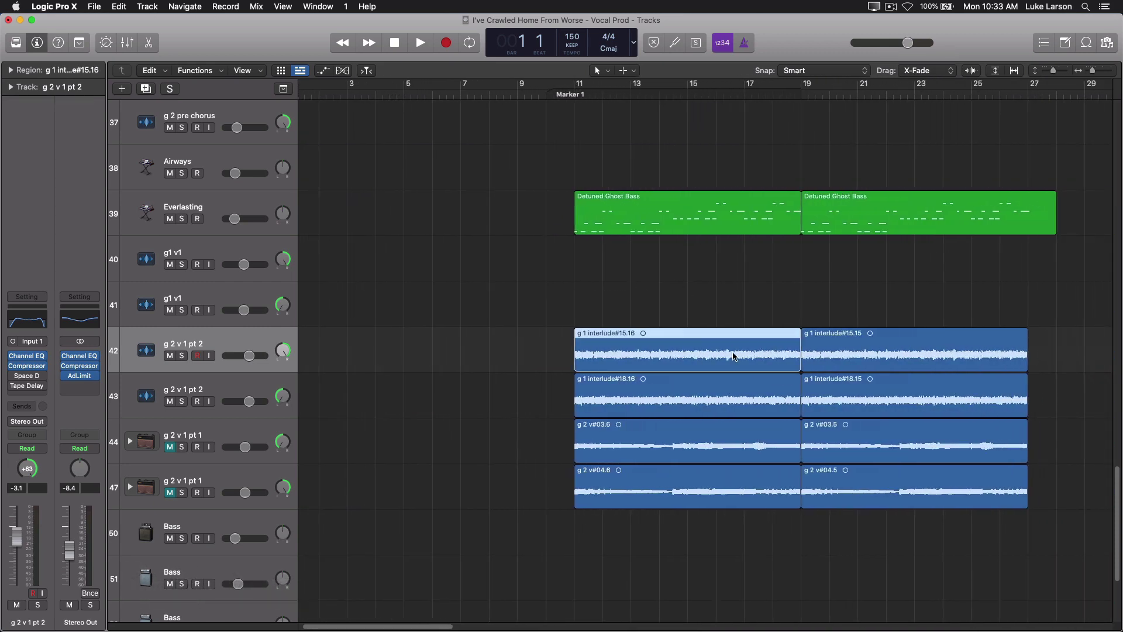
{"action": "left_click", "coordinate": [790, 305]}
{"action": "left_click", "coordinate": [795, 355]}
{"action": "left_click_drag", "start_coordinate": [799, 358], "coordinate": [811, 360]}
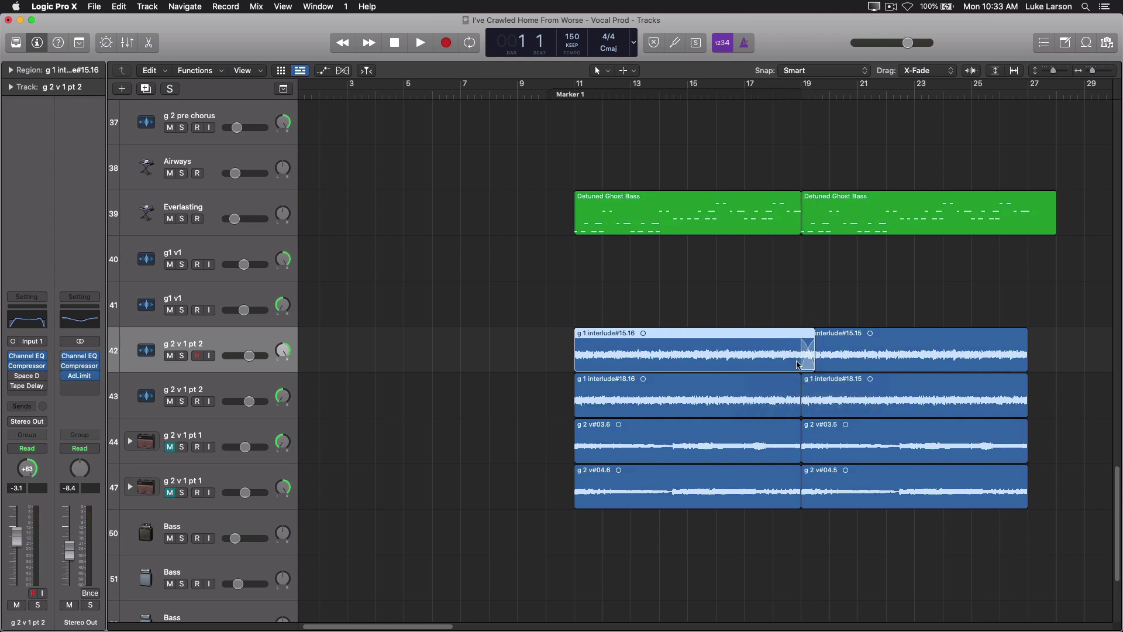
{"action": "key", "text": "super+z"}
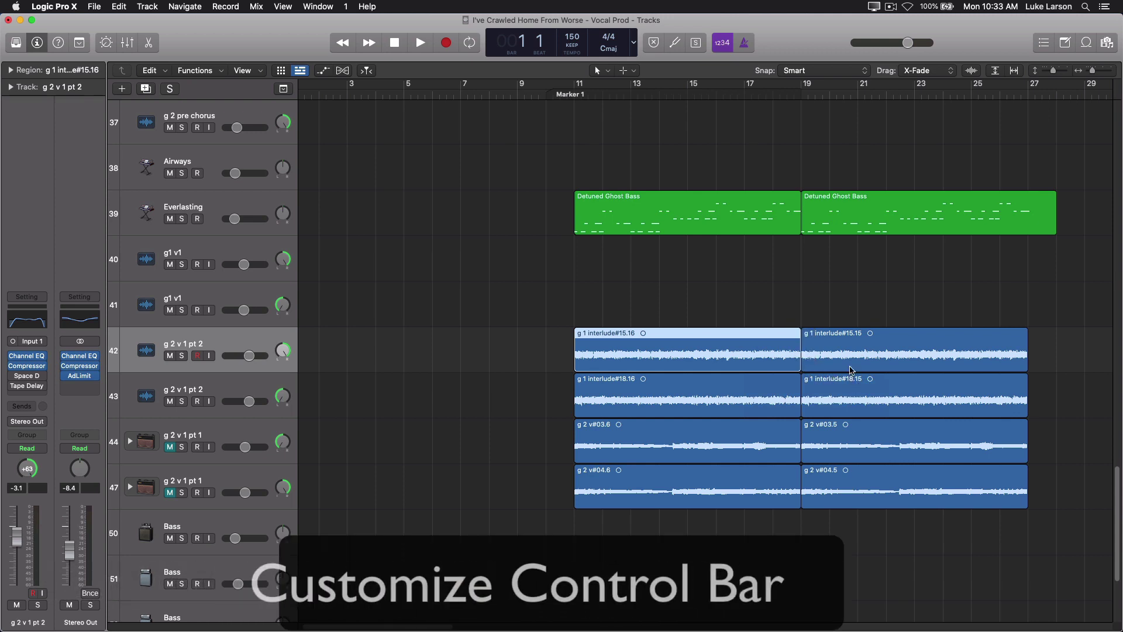
- Customize the control bar with a Custom LCD display, hiding Locators (Left/Right) and MIDI Activity (In/Out)
{"action": "right_click", "coordinate": [625, 47]}
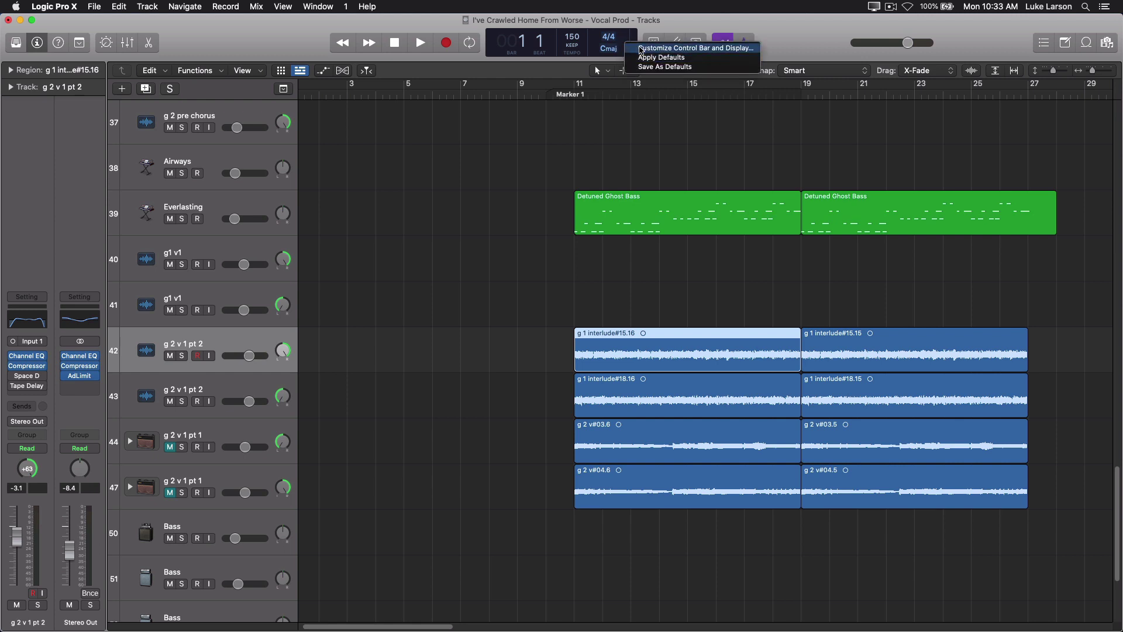
{"action": "left_click", "coordinate": [644, 51]}
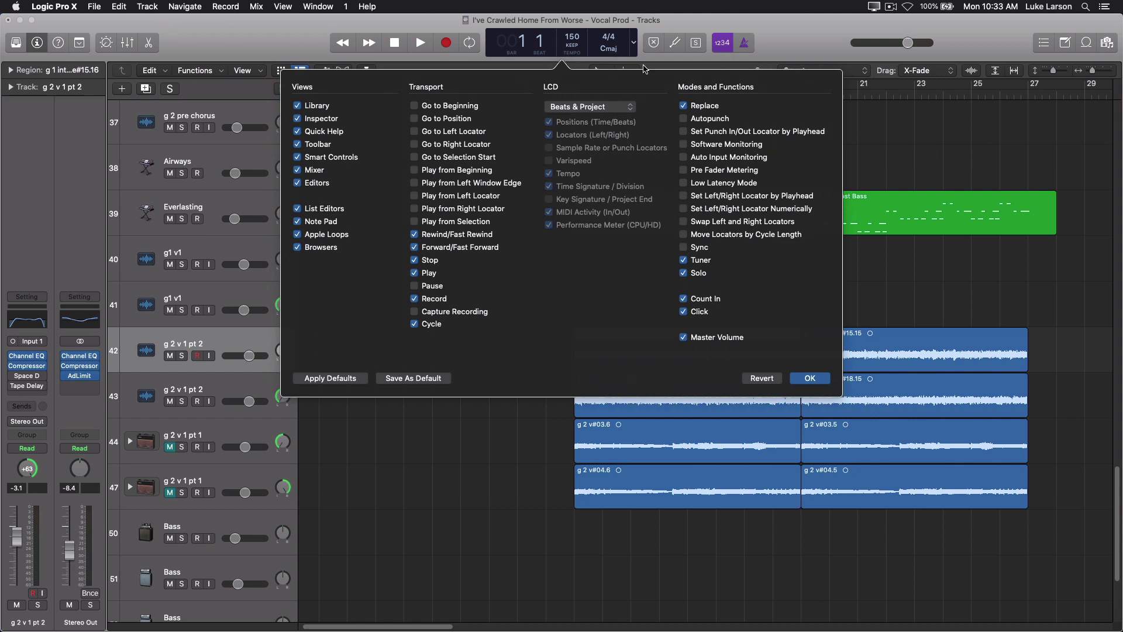
{"action": "left_click", "coordinate": [629, 112]}
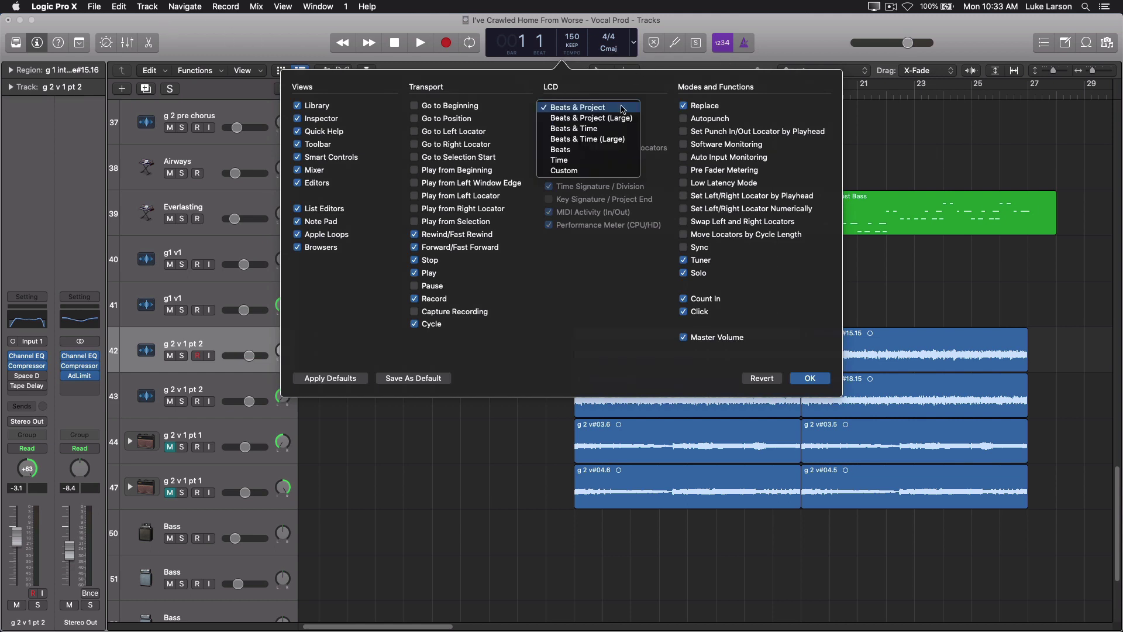
{"action": "left_click", "coordinate": [579, 171]}
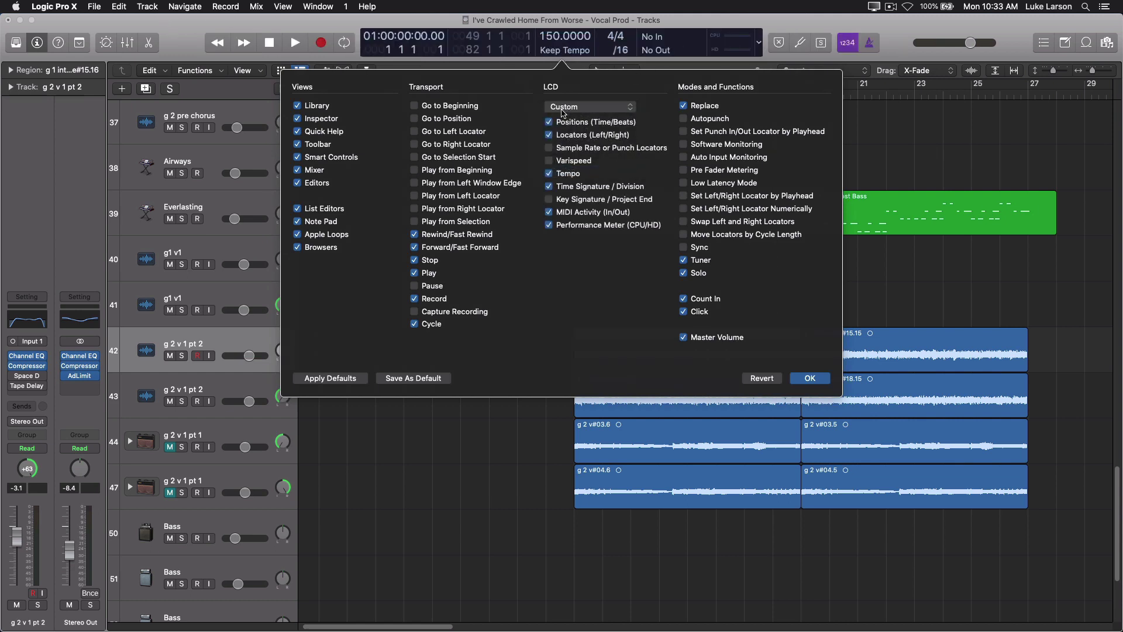
{"action": "left_click", "coordinate": [550, 135]}
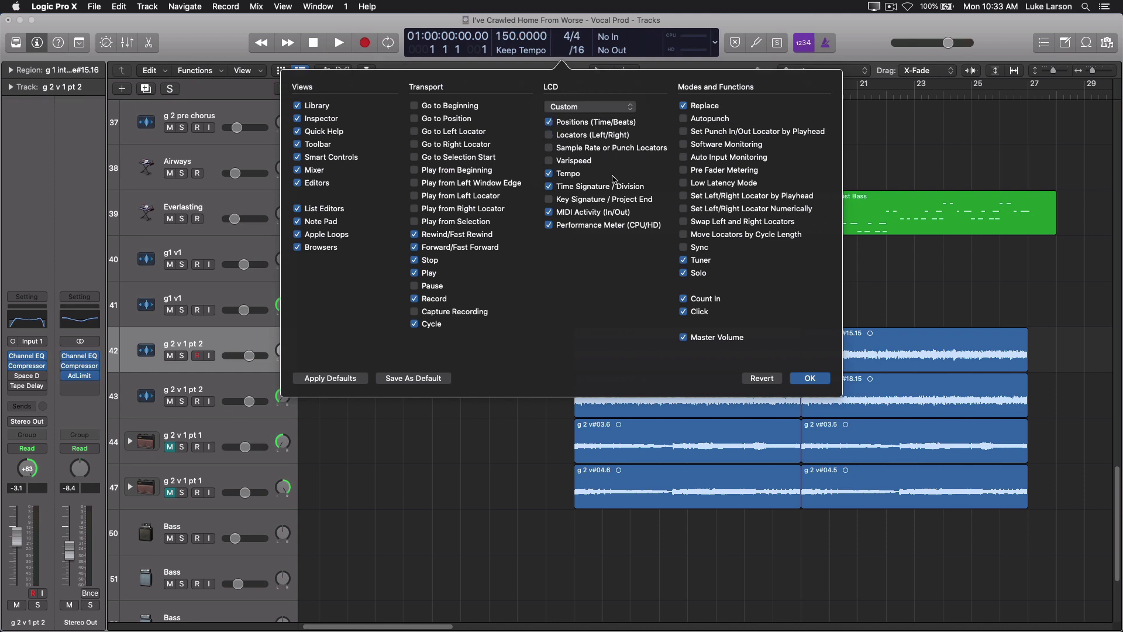
{"action": "left_click", "coordinate": [550, 214]}
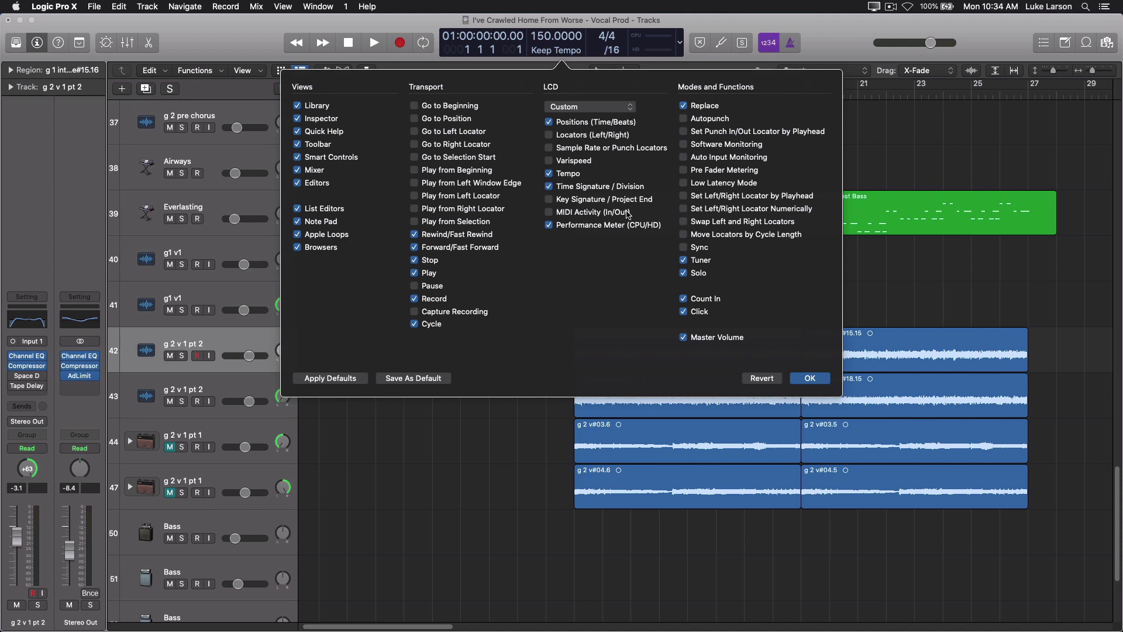
{"action": "left_click", "coordinate": [810, 378]}
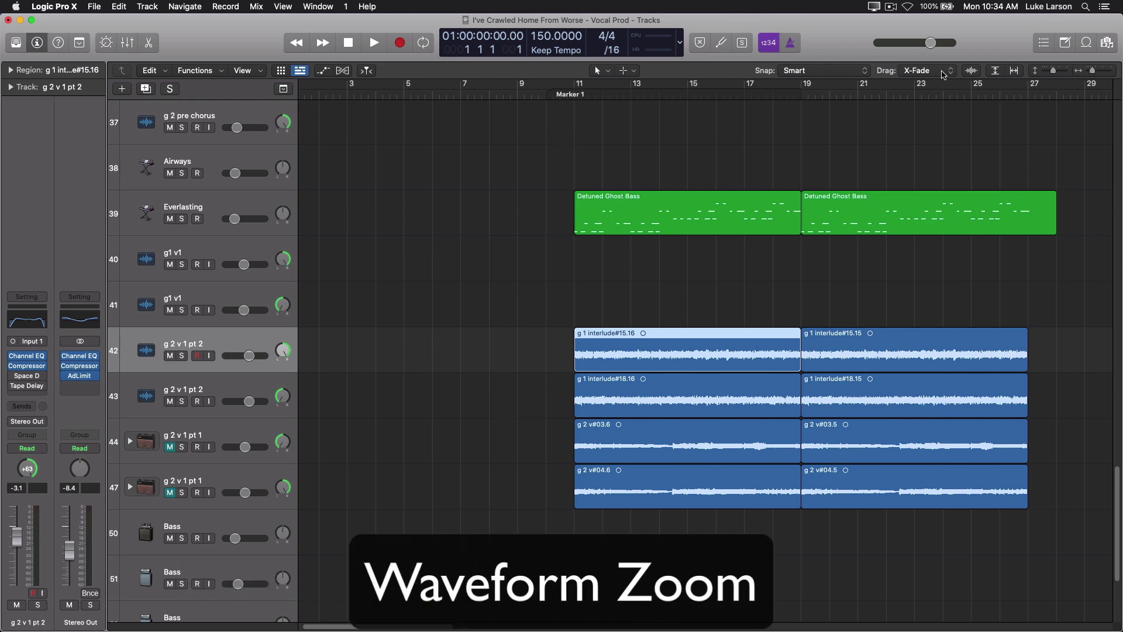
- Enable waveform zoom for the audio regions, toggling it off and on to compare the waveform heights
{"action": "left_click", "coordinate": [974, 72]}
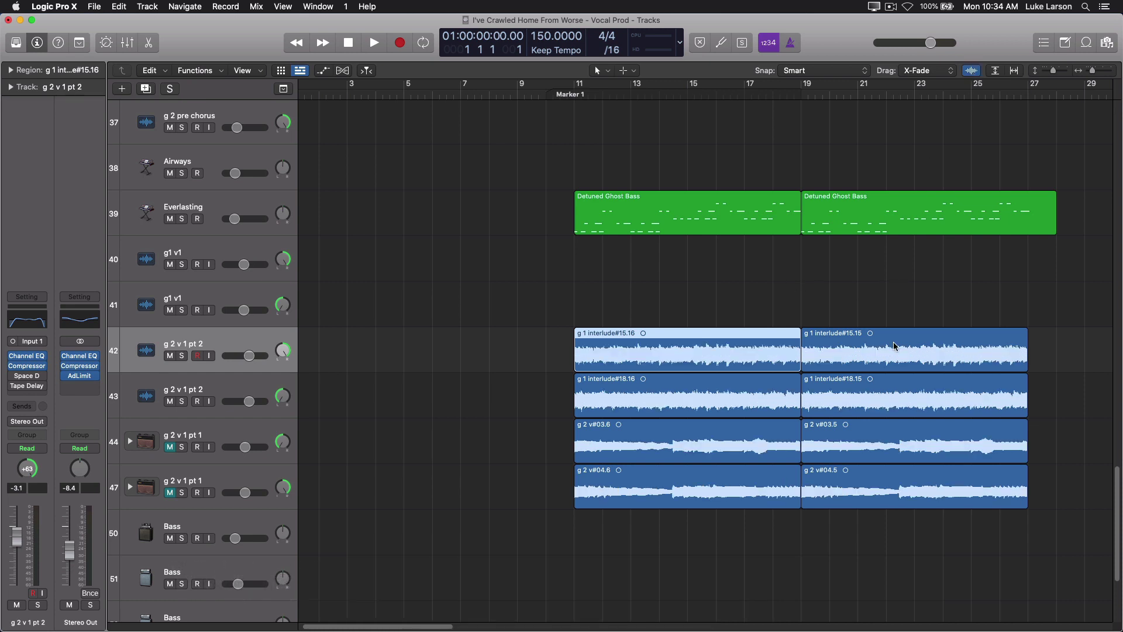
{"action": "left_click", "coordinate": [941, 340]}
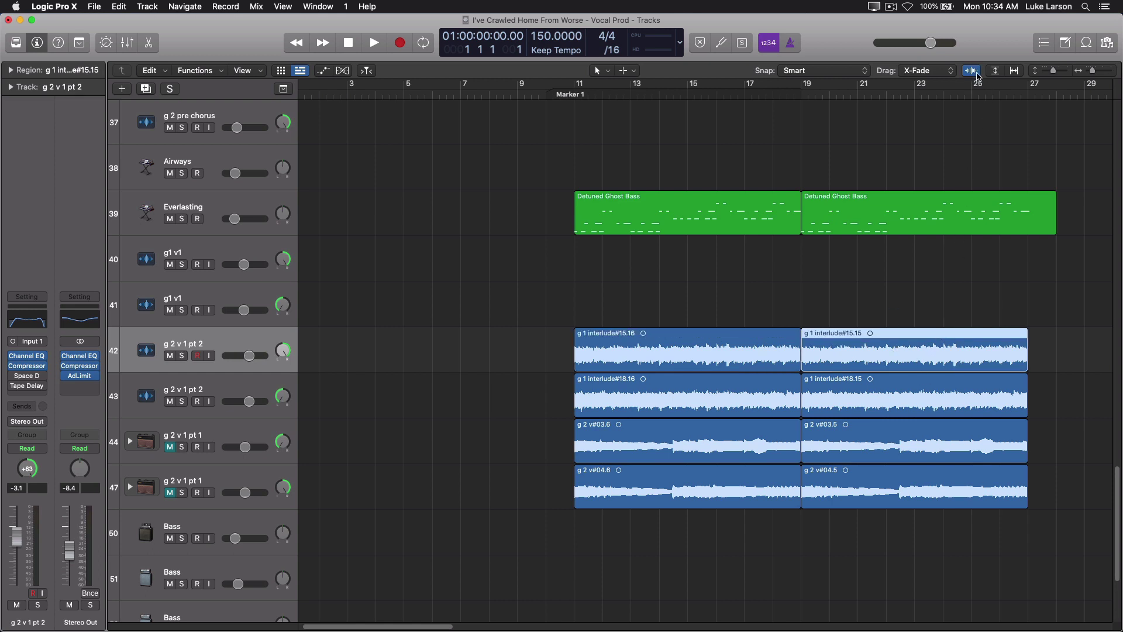
{"action": "left_click", "coordinate": [975, 72]}
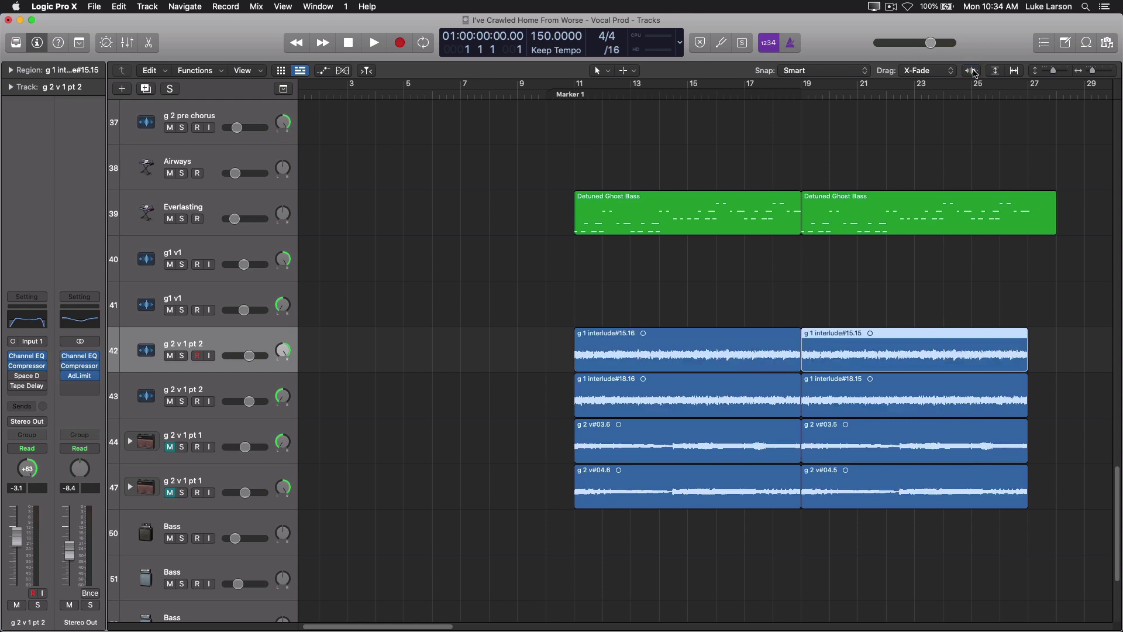
{"action": "left_click", "coordinate": [975, 72]}
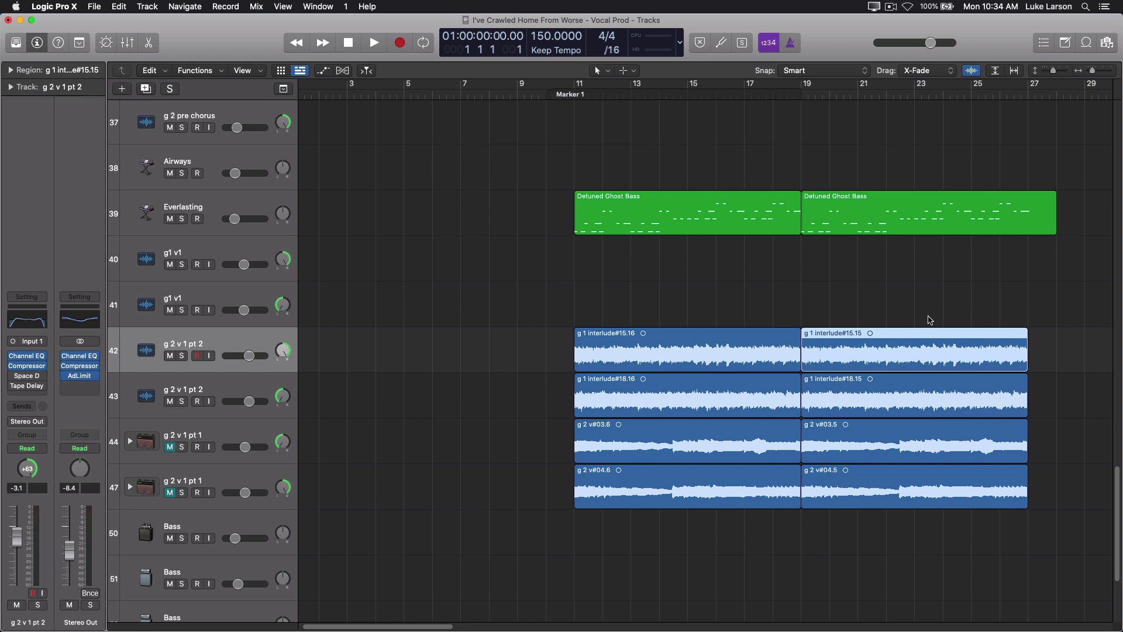
{"action": "scroll", "coordinate": [931, 320], "scroll_direction": "up", "scroll_amount": 5}
{"action": "scroll", "coordinate": [930, 320], "scroll_direction": "down", "scroll_amount": 7}
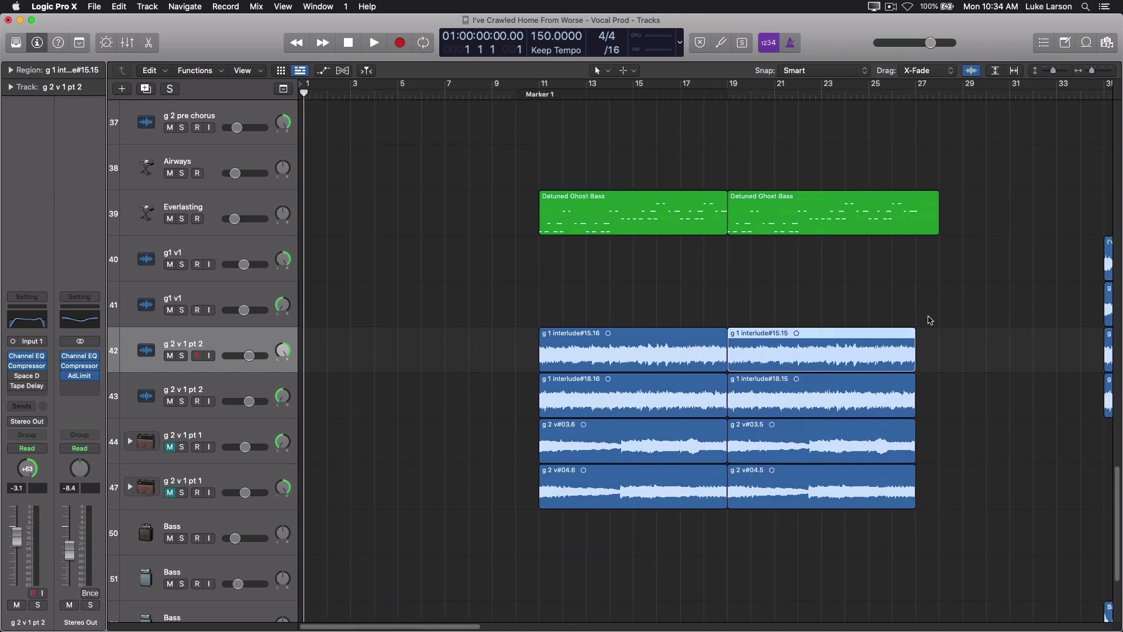
{"action": "left_click", "coordinate": [974, 71]}
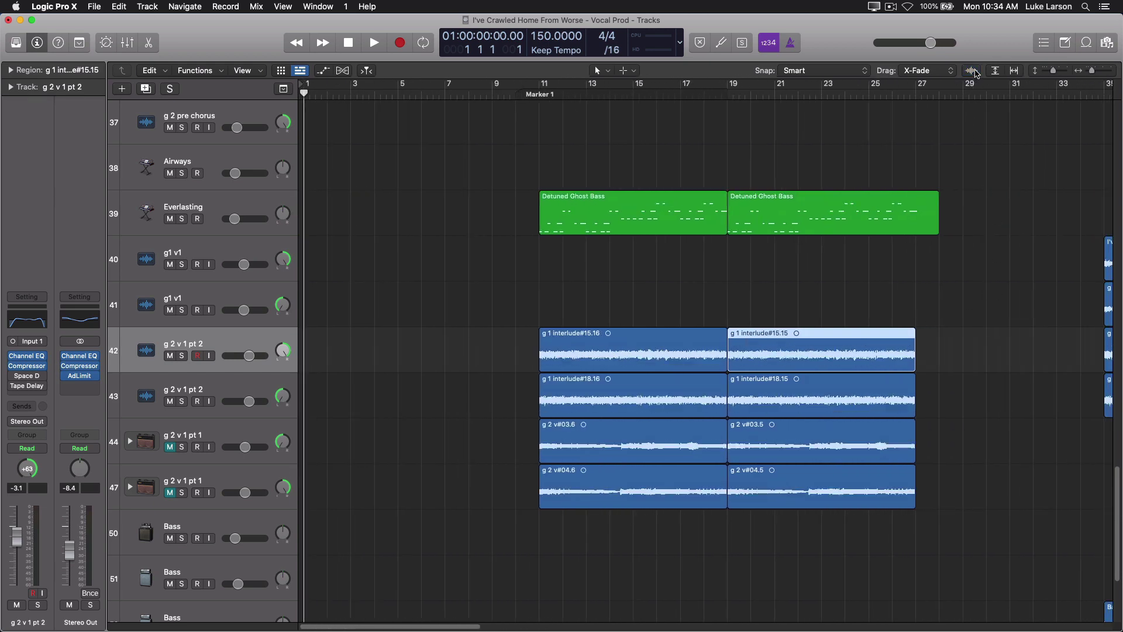
{"action": "left_click", "coordinate": [974, 70]}
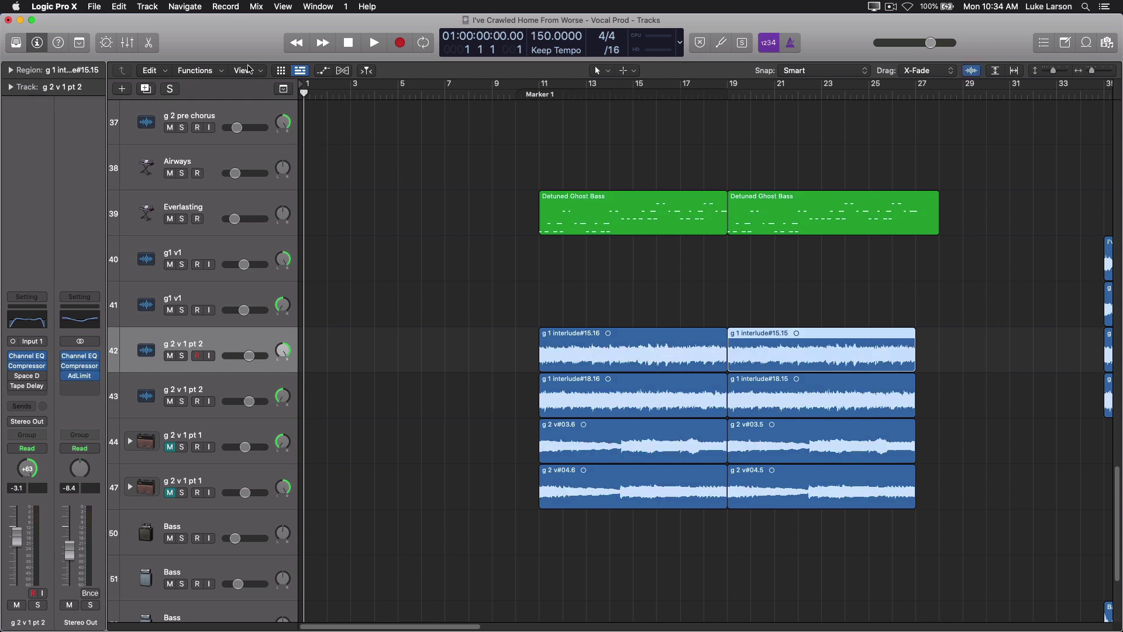
- Turn on Zoom Focused Track and move the track focus up to Everlasting and back down to g 2 v 1 pt 2
{"action": "left_click", "coordinate": [250, 71]}
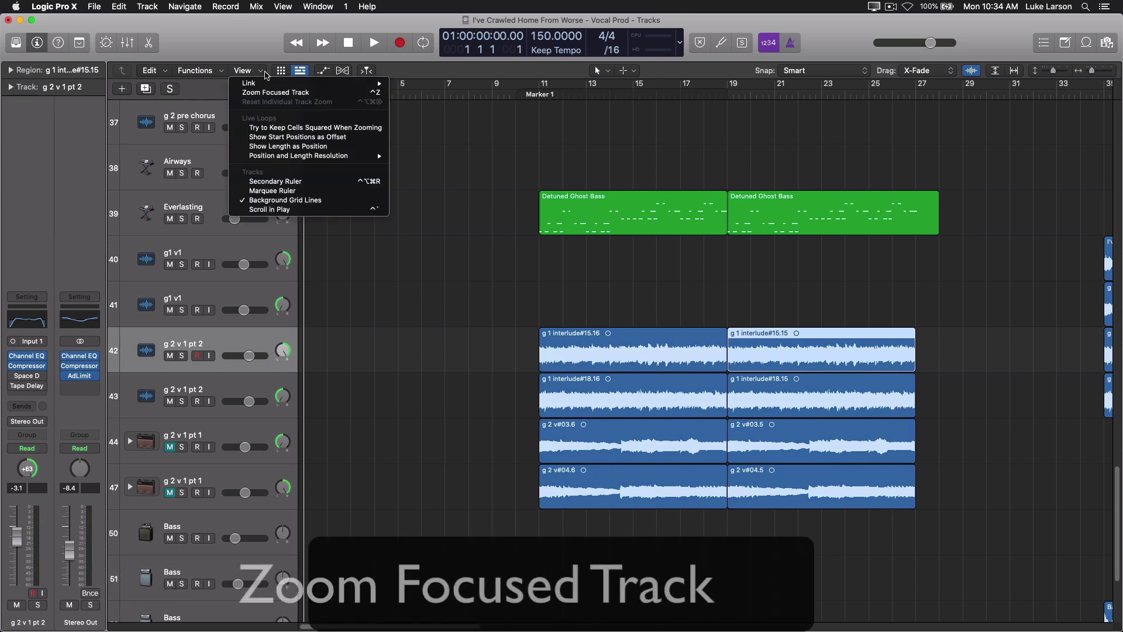
{"action": "left_click", "coordinate": [267, 94]}
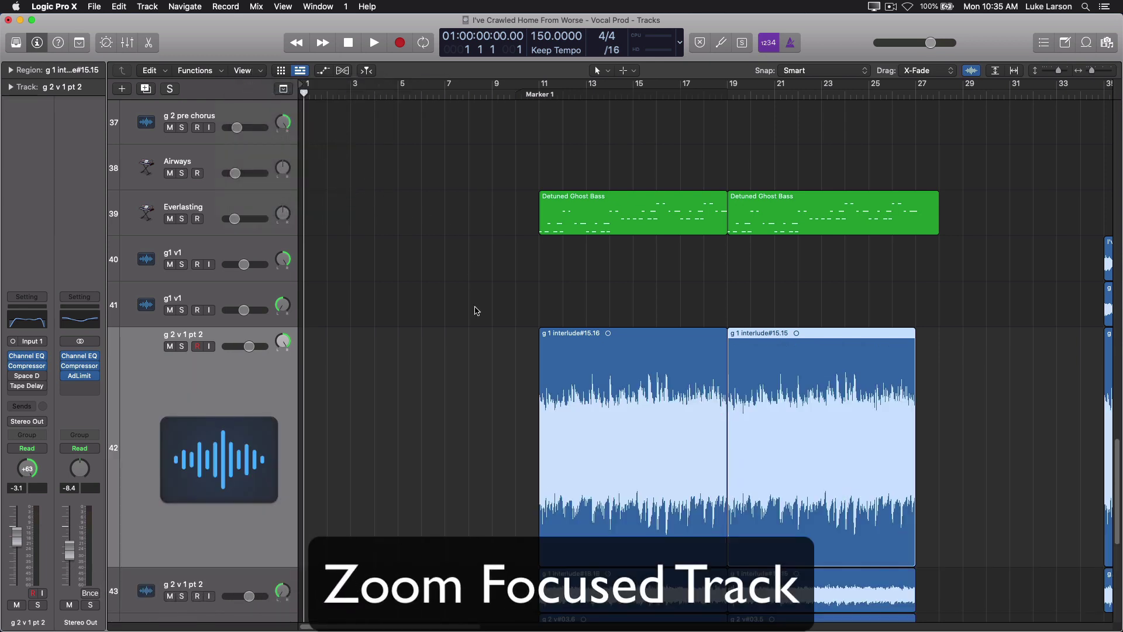
{"action": "scroll", "coordinate": [484, 299], "scroll_direction": "down", "scroll_amount": 1}
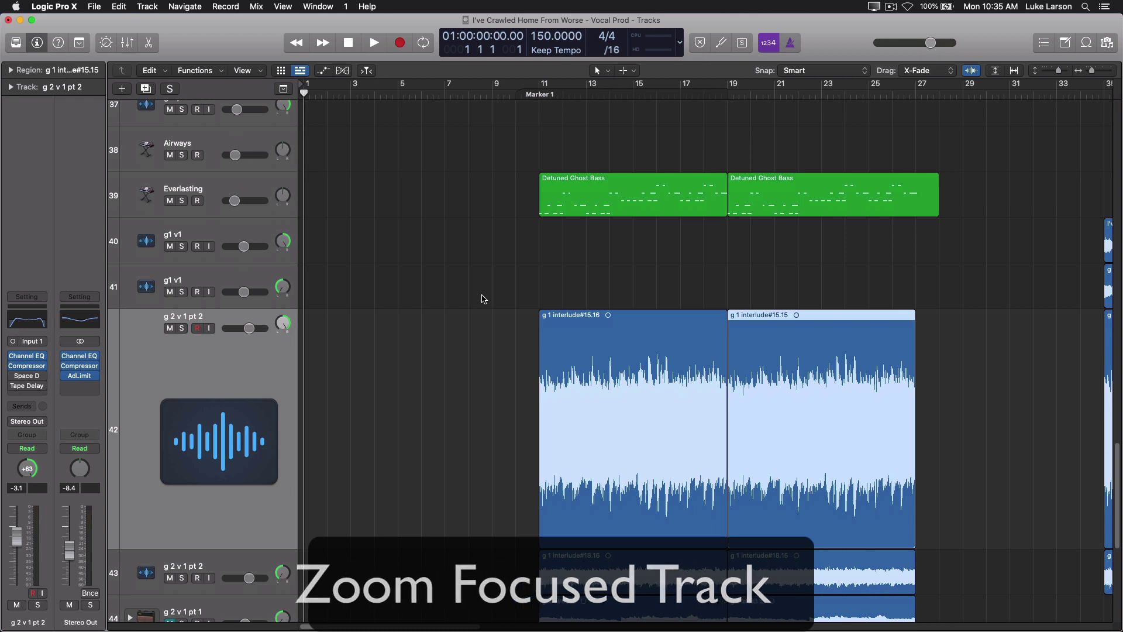
{"action": "key", "text": "Up"}
{"action": "key", "text": "Up"}
{"action": "key", "text": "Up"}
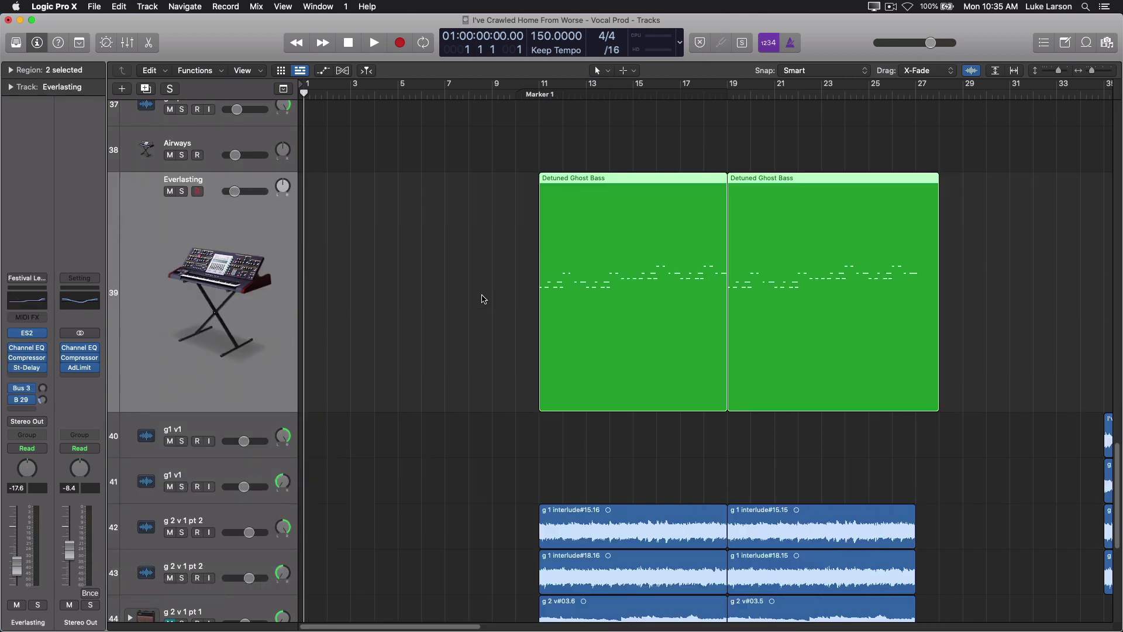
{"action": "key", "text": "Down"}
{"action": "key", "text": "Down"}
{"action": "key", "text": "Down"}
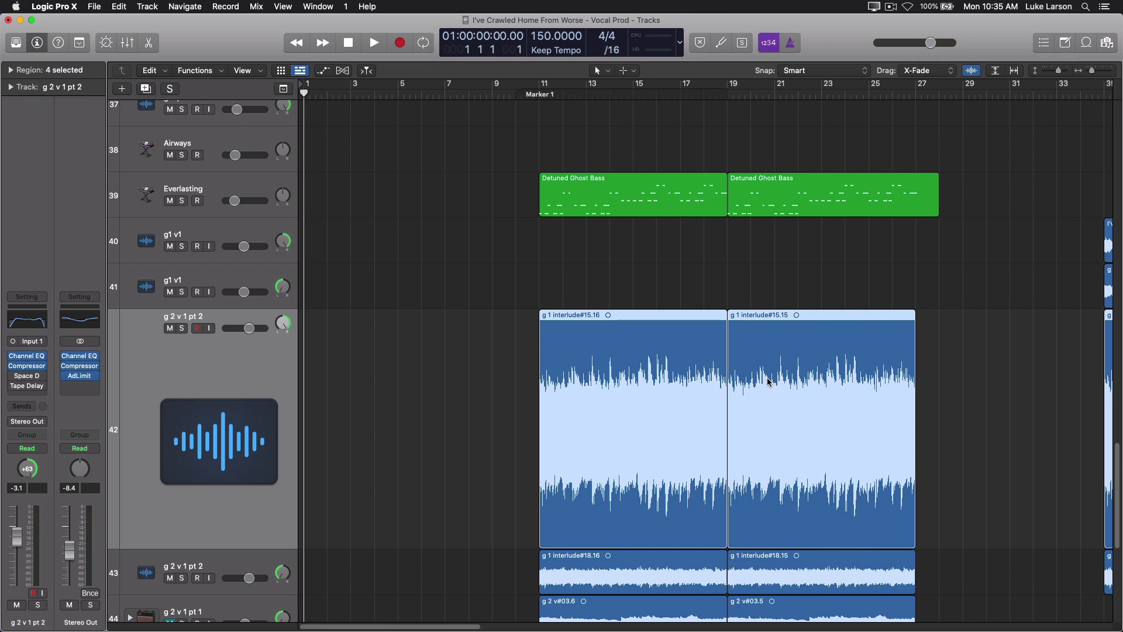
- Show the project audio browser and select all unused audio files and regions, checking the selection in the list
{"action": "left_click", "coordinate": [1107, 44]}
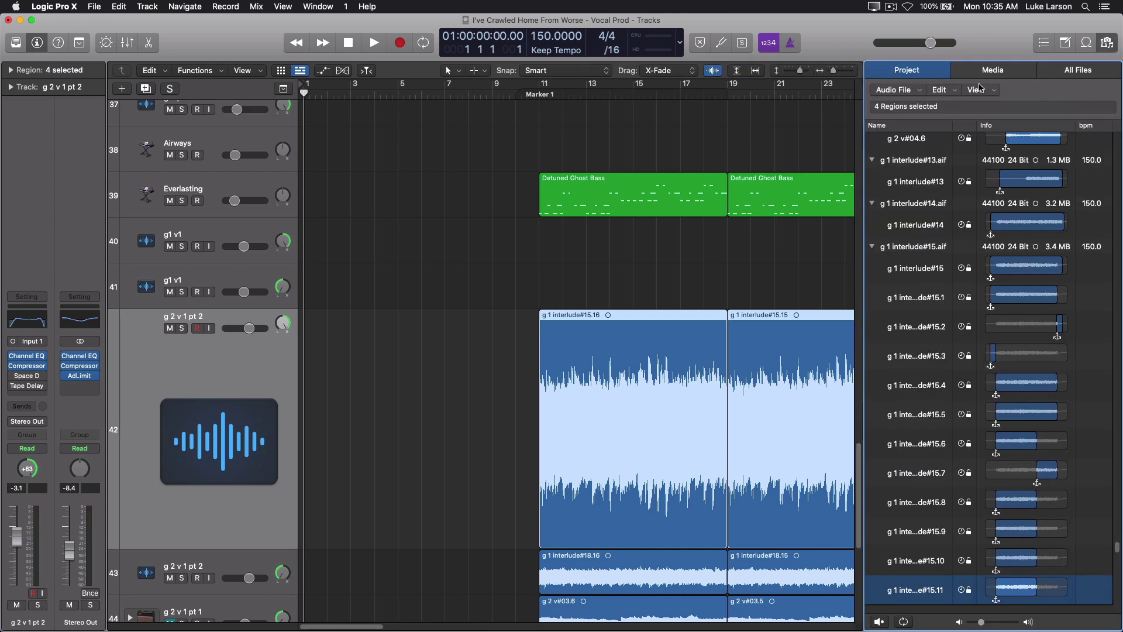
{"action": "left_click", "coordinate": [952, 91]}
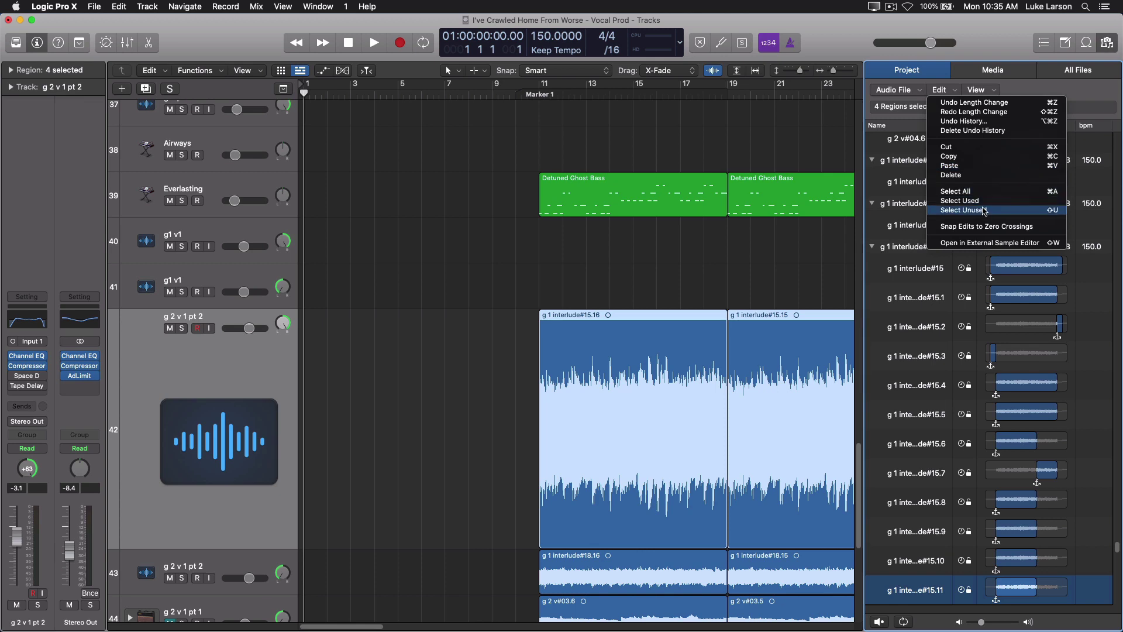
{"action": "left_click", "coordinate": [962, 210]}
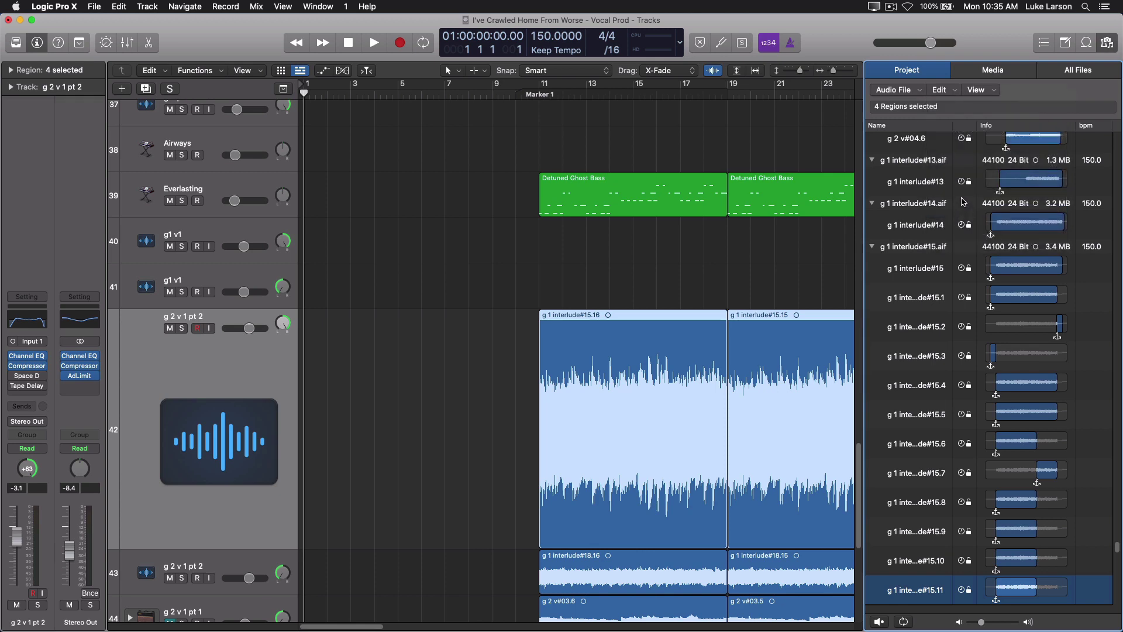
{"action": "key", "text": "super+a"}
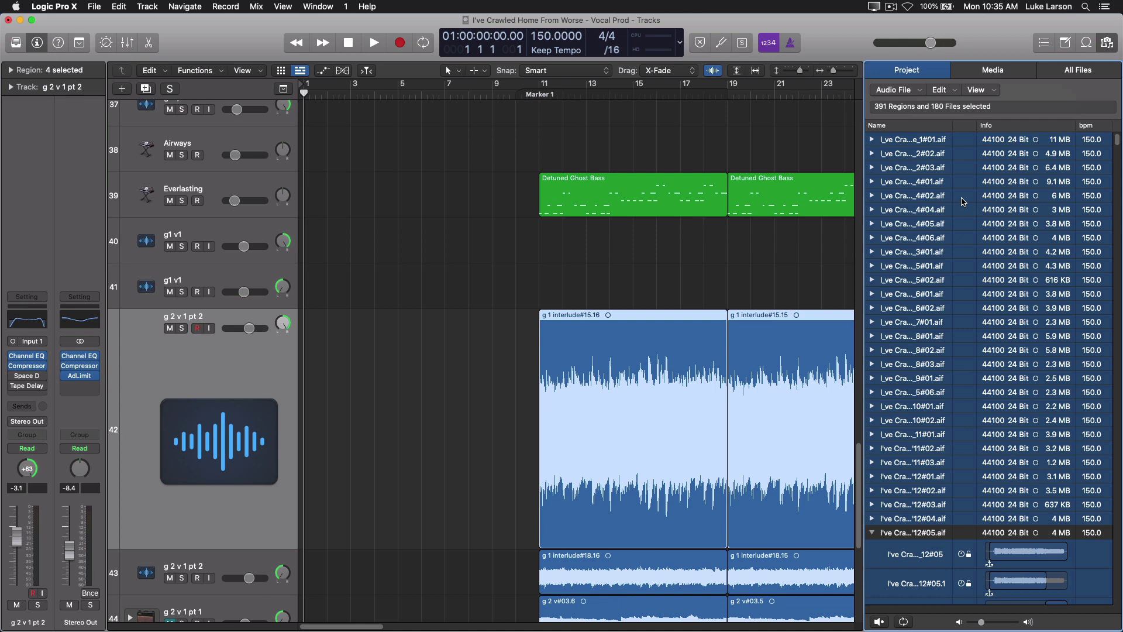
{"action": "scroll", "coordinate": [968, 246], "scroll_direction": "down", "scroll_amount": 5}
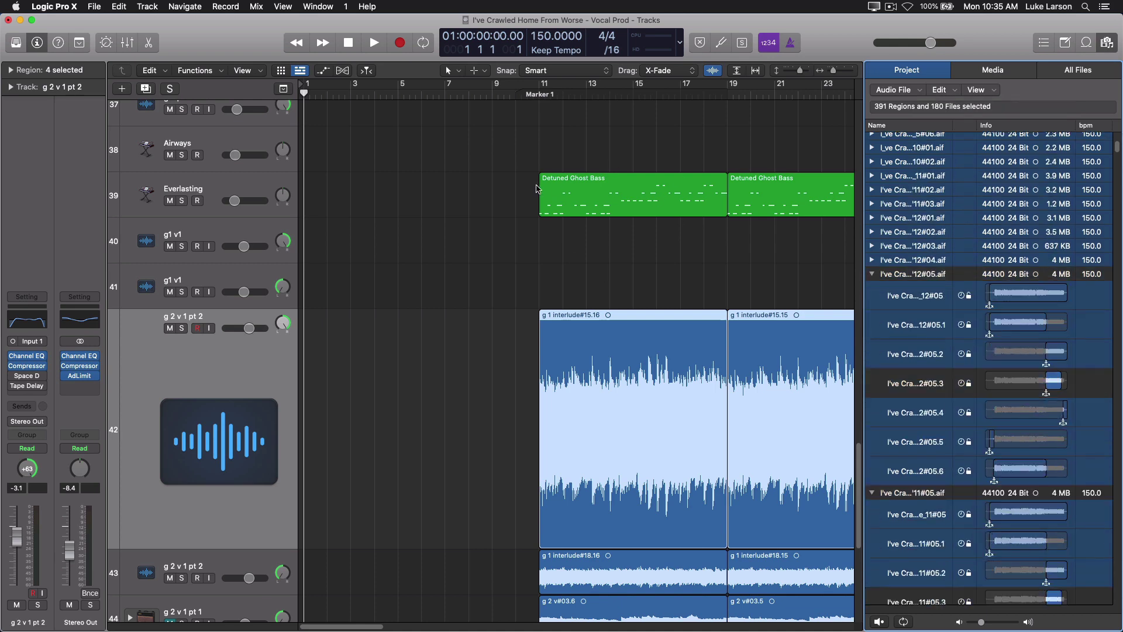
- Delete the selected unused audio files and regions from the project and close the audio browser
{"action": "scroll", "coordinate": [976, 256], "scroll_direction": "down", "scroll_amount": 5}
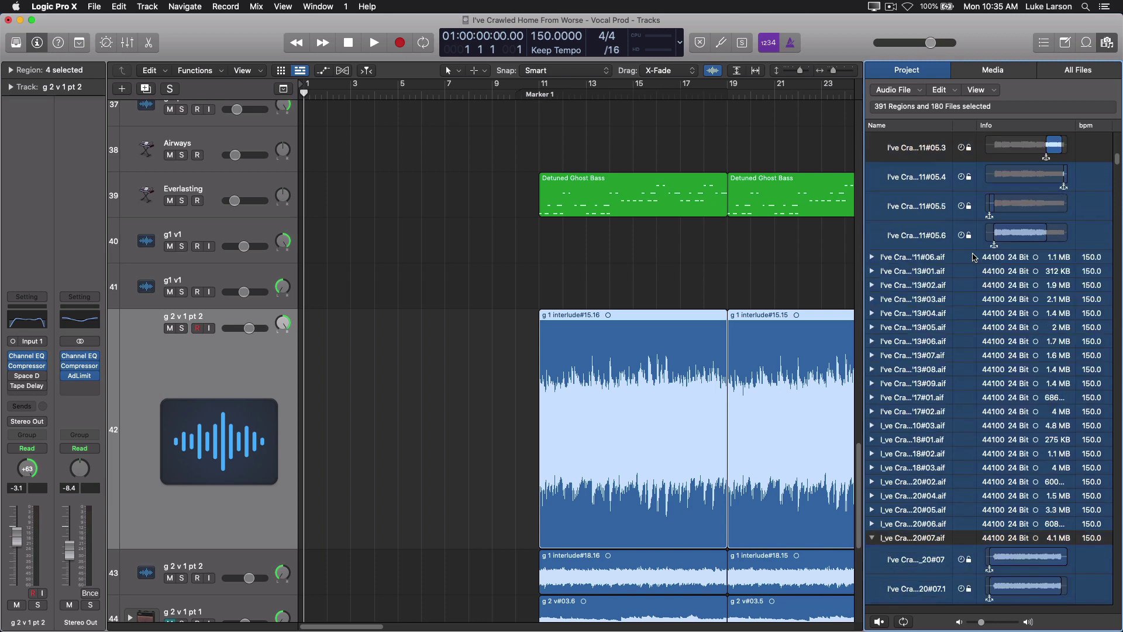
{"action": "scroll", "coordinate": [976, 258], "scroll_direction": "down", "scroll_amount": 2}
{"action": "scroll", "coordinate": [980, 296], "scroll_direction": "up", "scroll_amount": 1}
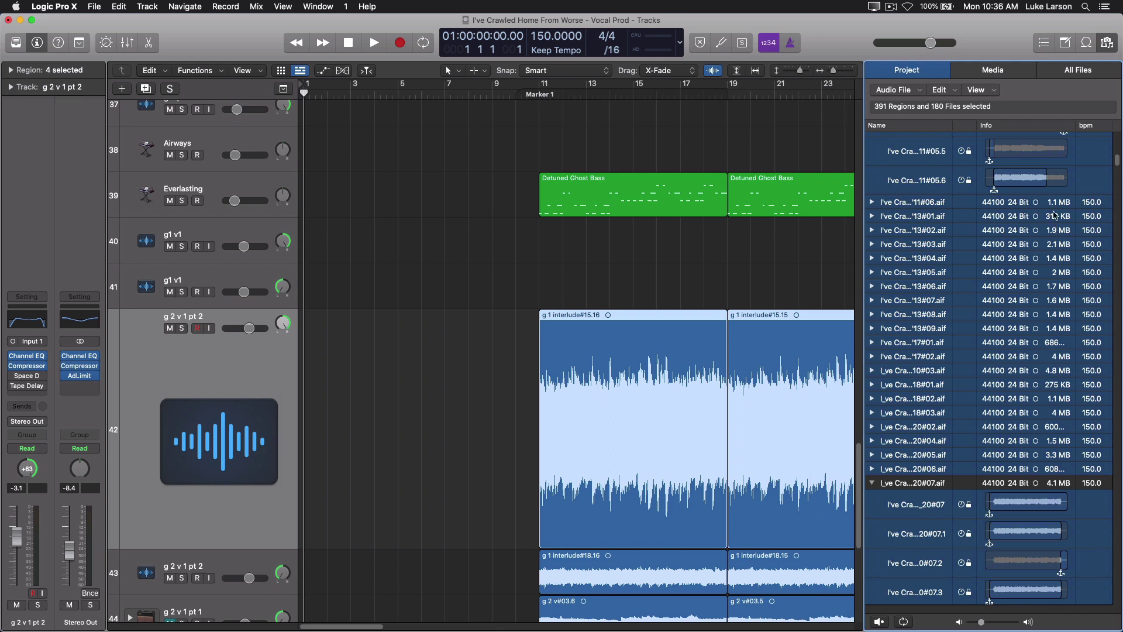
{"action": "left_click", "coordinate": [945, 92]}
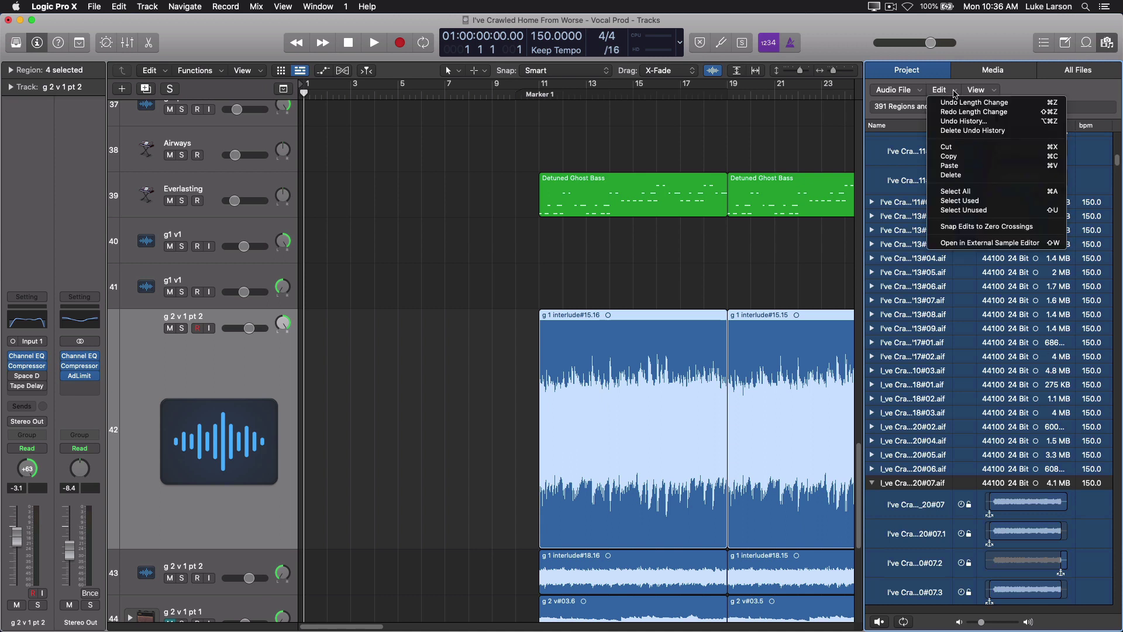
{"action": "left_click", "coordinate": [952, 175]}
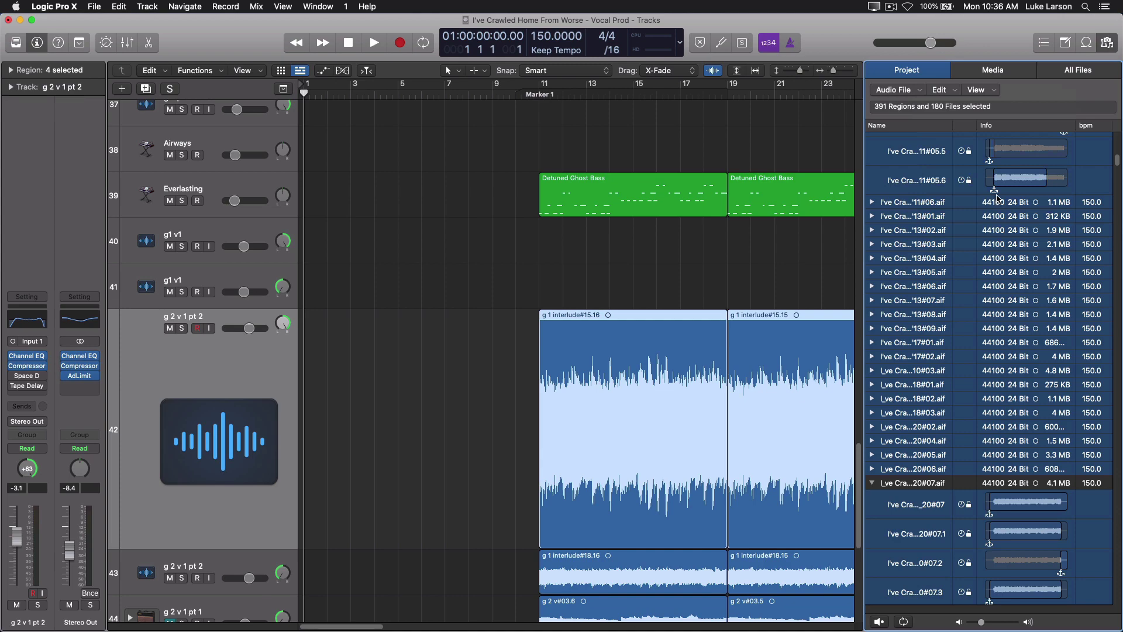
{"action": "scroll", "coordinate": [1065, 313], "scroll_direction": "down", "scroll_amount": 10}
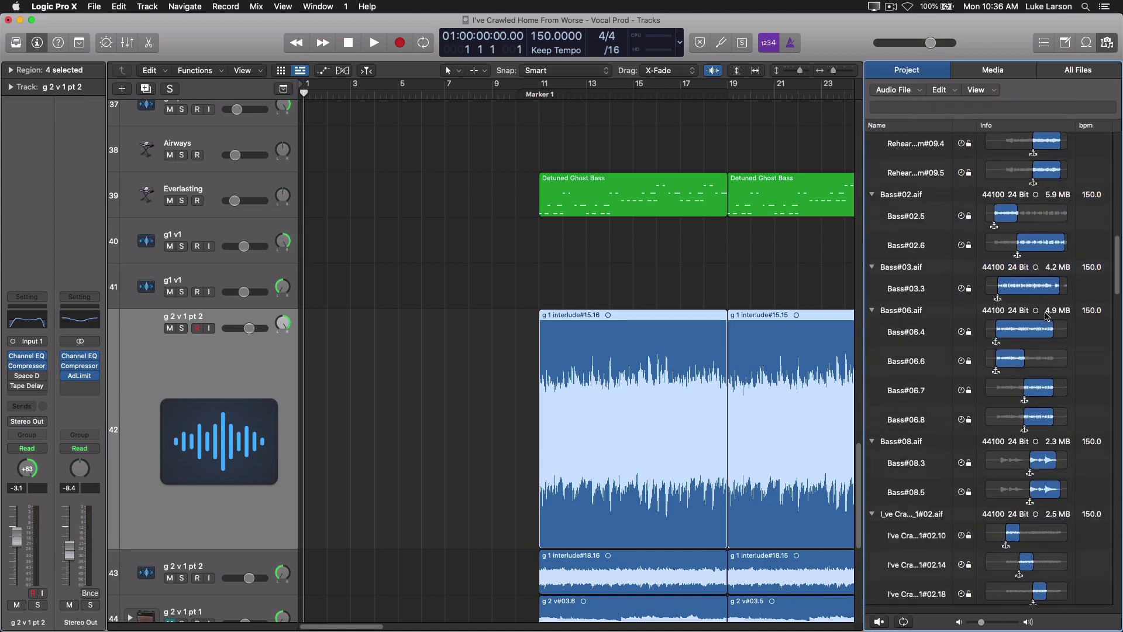
{"action": "left_click_drag", "start_coordinate": [1118, 309], "coordinate": [1052, 127]}
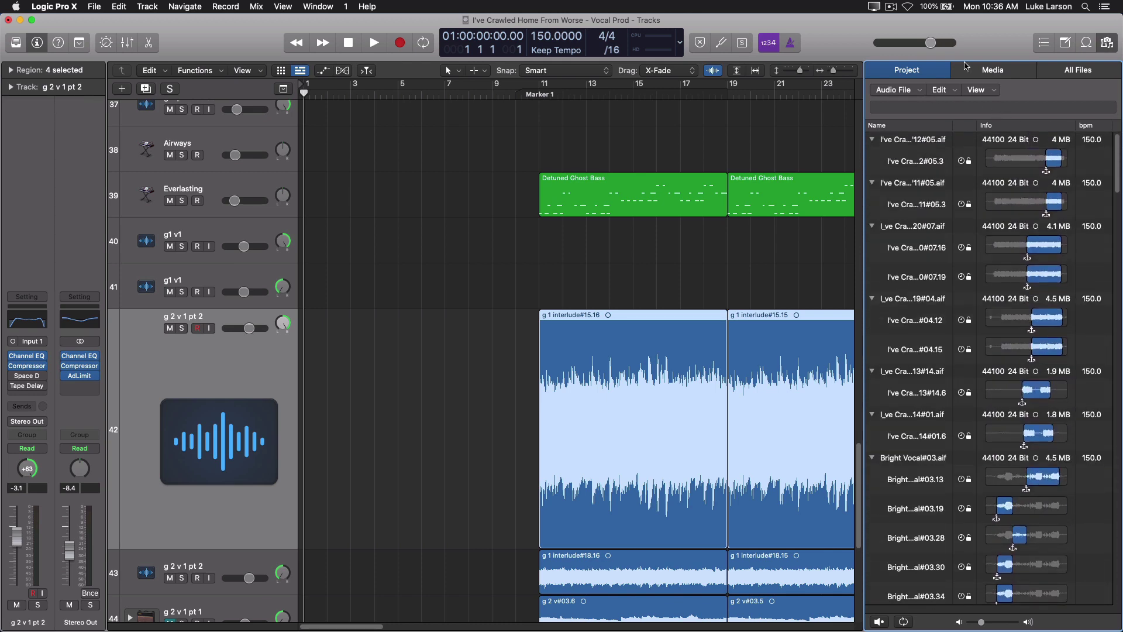
{"action": "left_click", "coordinate": [1107, 44]}
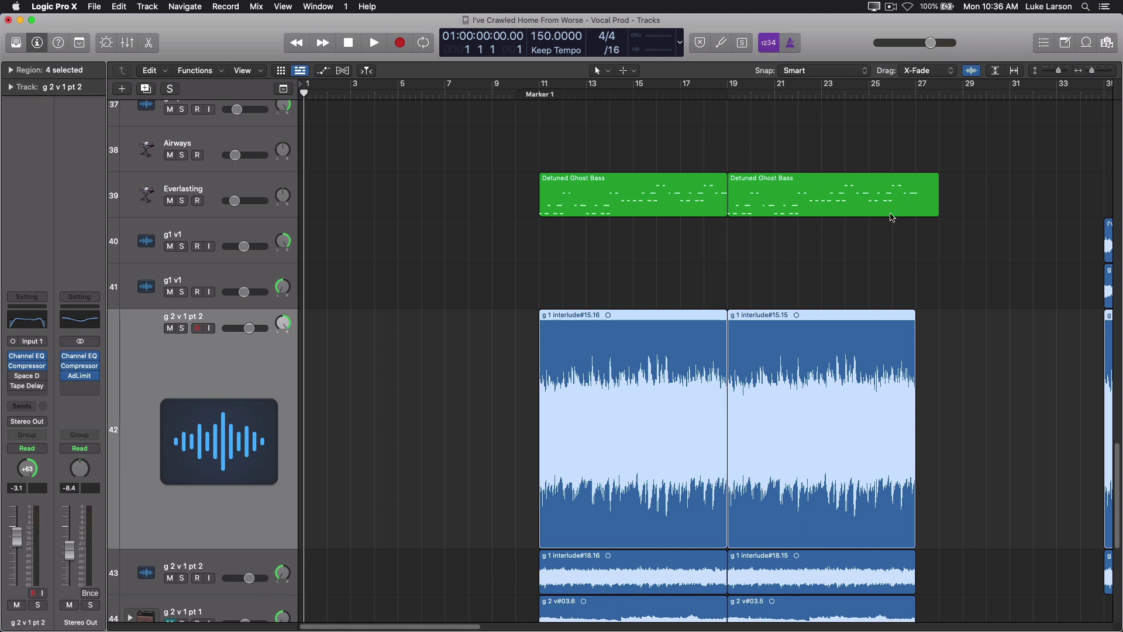
- Examine how the tracks are ordered by instrument across the whole arrangement, from the vocals to the synths
{"action": "left_click", "coordinate": [944, 351]}
{"action": "scroll", "coordinate": [970, 409], "scroll_direction": "up", "scroll_amount": 3}
{"action": "scroll", "coordinate": [973, 408], "scroll_direction": "up", "scroll_amount": 6}
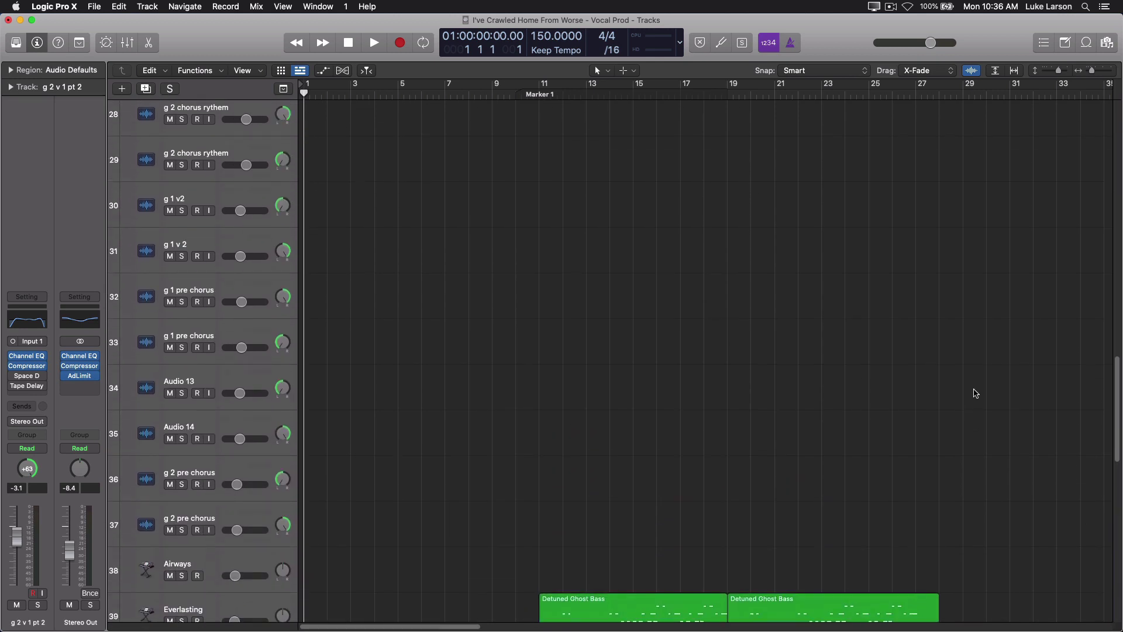
{"action": "scroll", "coordinate": [976, 393], "scroll_direction": "down", "scroll_amount": 2}
{"action": "scroll", "coordinate": [976, 393], "scroll_direction": "down", "scroll_amount": 10}
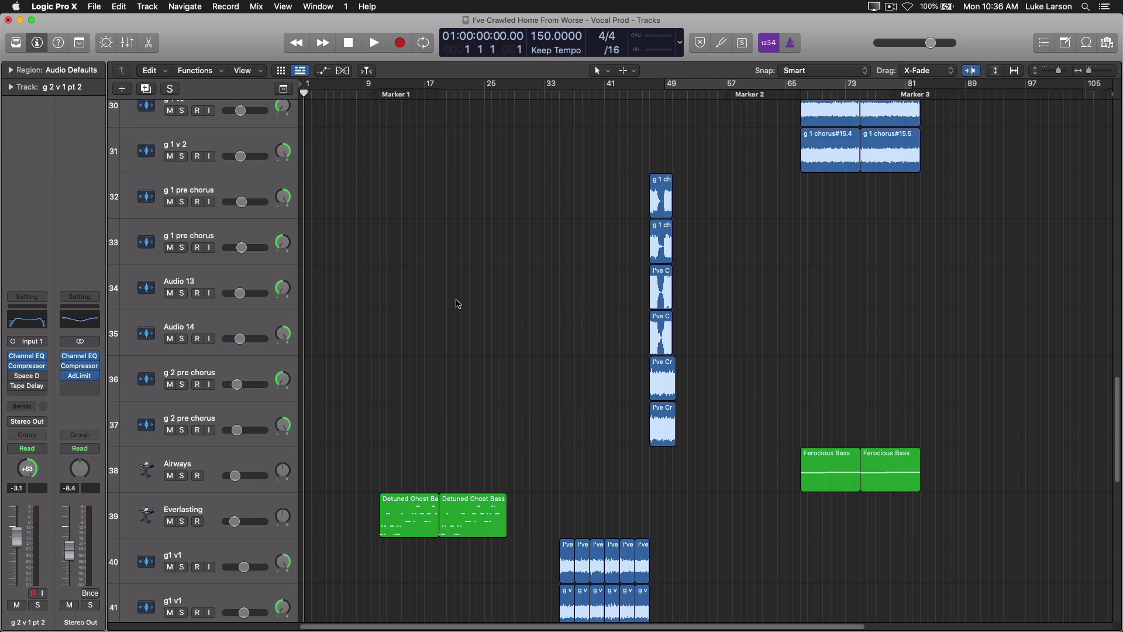
{"action": "scroll", "coordinate": [457, 298], "scroll_direction": "up", "scroll_amount": 10}
{"action": "scroll", "coordinate": [457, 299], "scroll_direction": "up", "scroll_amount": 10}
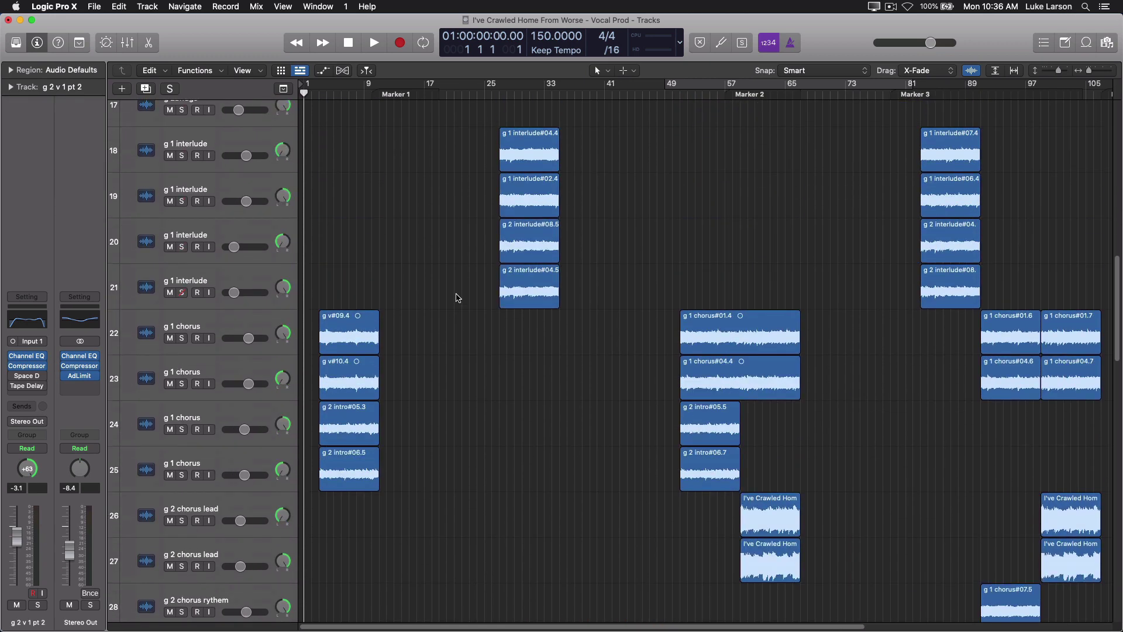
{"action": "scroll", "coordinate": [457, 298], "scroll_direction": "up", "scroll_amount": 7}
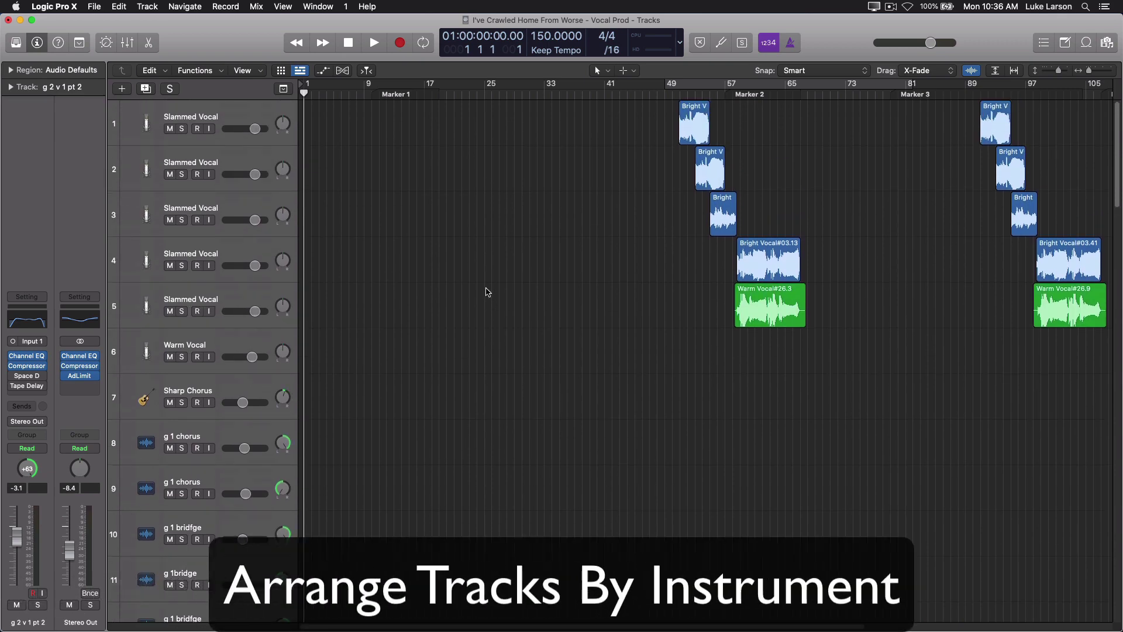
{"action": "key", "text": "super+Left"}
{"action": "key", "text": "super+Right"}
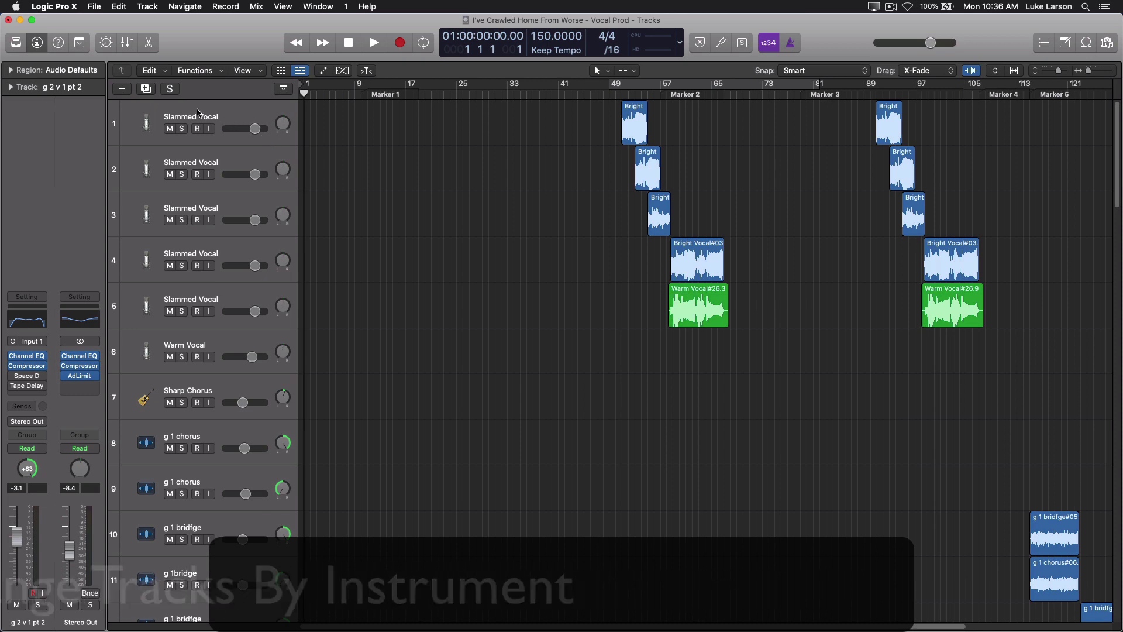
- Move the Airways and Everlasting synth tracks together to the end of the track list, below the Heavy Kit track
{"action": "scroll", "coordinate": [343, 404], "scroll_direction": "down", "scroll_amount": 3}
{"action": "scroll", "coordinate": [343, 405], "scroll_direction": "down", "scroll_amount": 20}
{"action": "scroll", "coordinate": [327, 404], "scroll_direction": "down", "scroll_amount": 8}
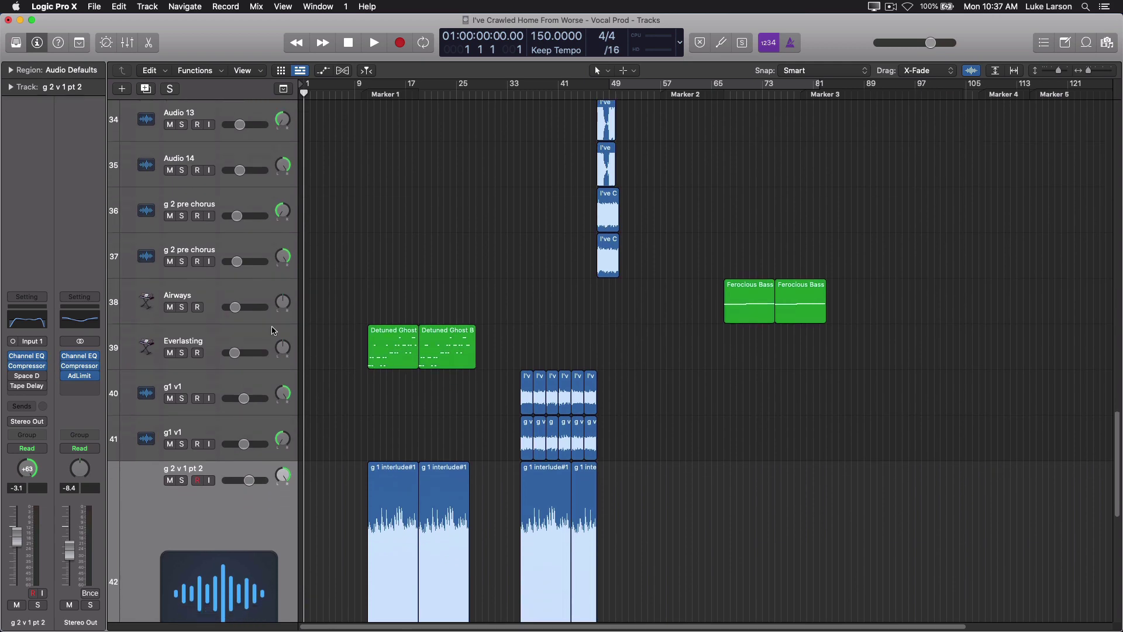
{"action": "left_click", "coordinate": [185, 301]}
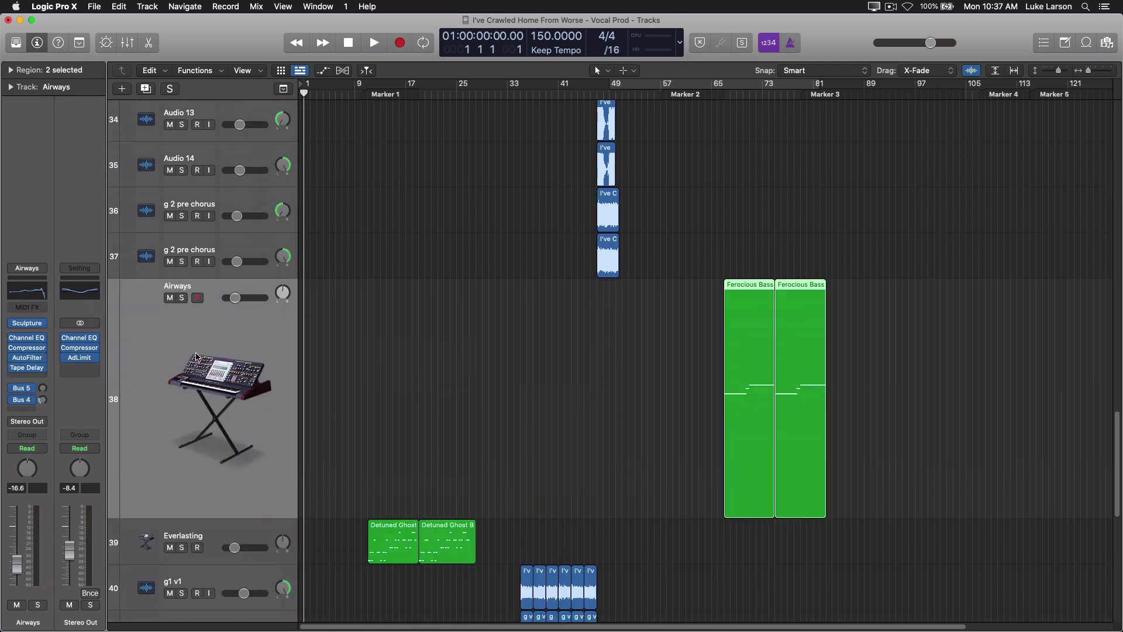
{"action": "scroll", "coordinate": [197, 338], "scroll_direction": "down", "scroll_amount": 1}
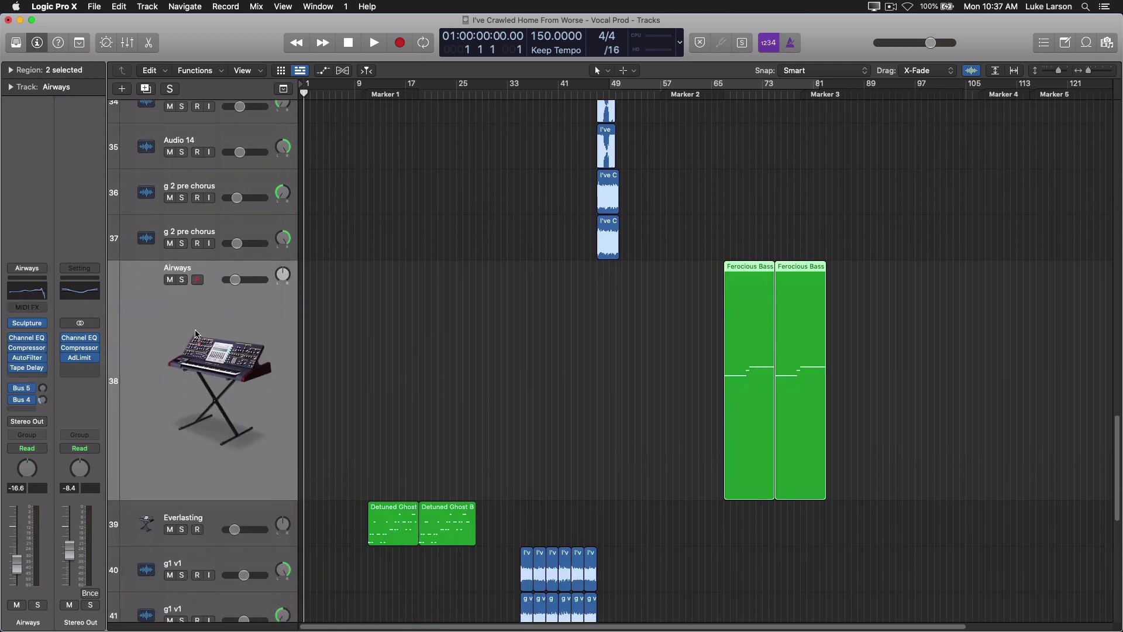
{"action": "left_click", "coordinate": [188, 514], "text": "shift"}
{"action": "scroll", "coordinate": [209, 368], "scroll_direction": "down", "scroll_amount": 12}
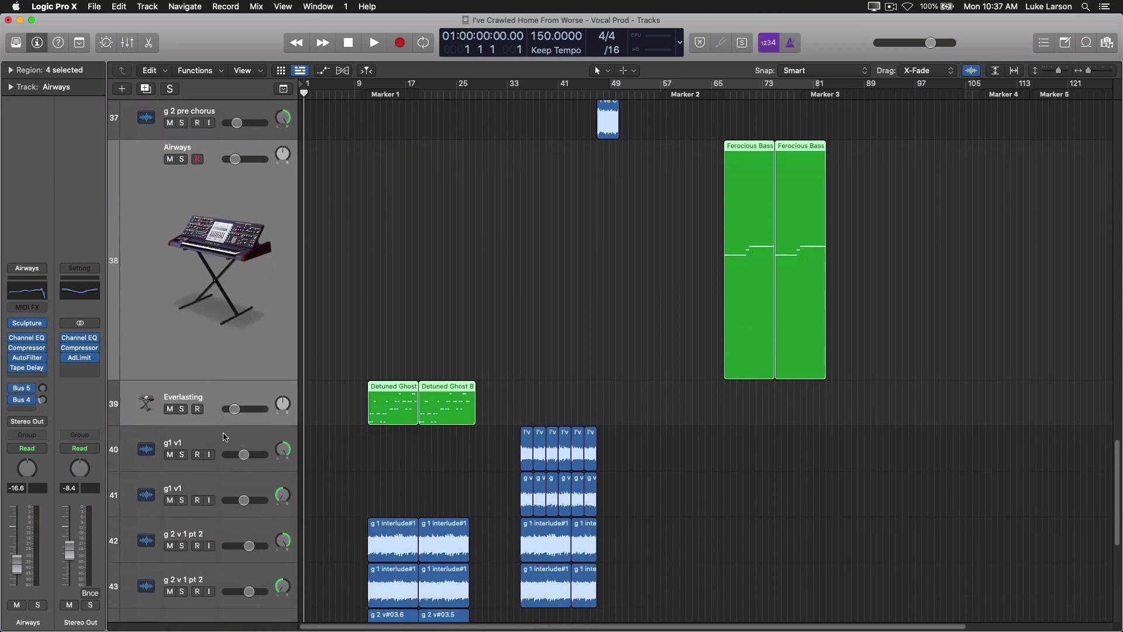
{"action": "scroll", "coordinate": [204, 375], "scroll_direction": "down", "scroll_amount": 5}
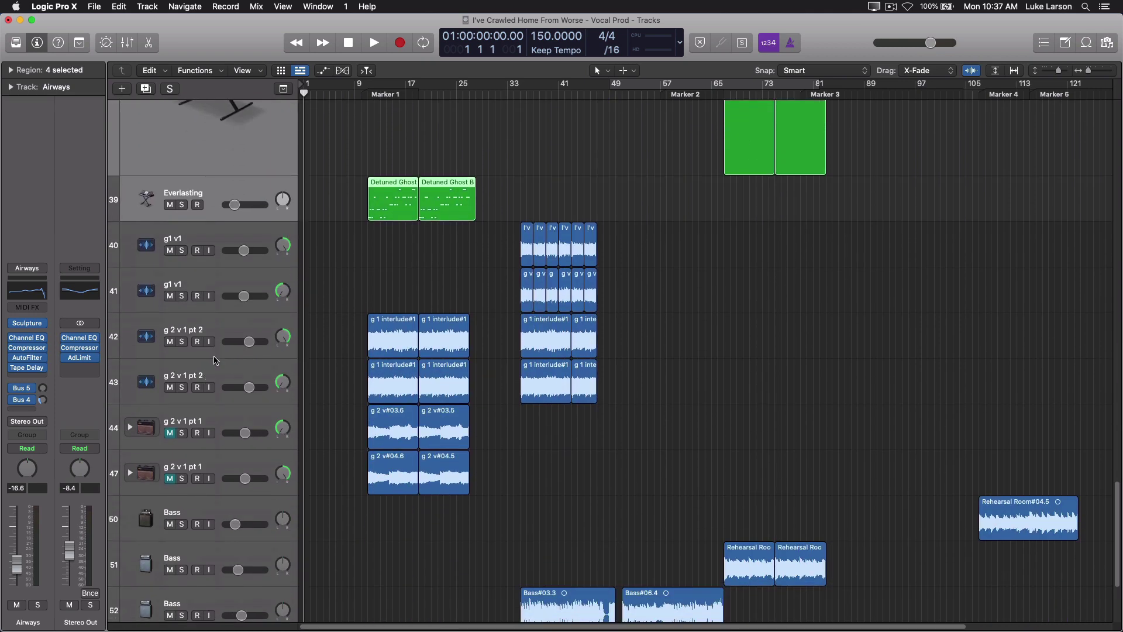
{"action": "left_click_drag", "start_coordinate": [209, 184], "coordinate": [209, 488]}
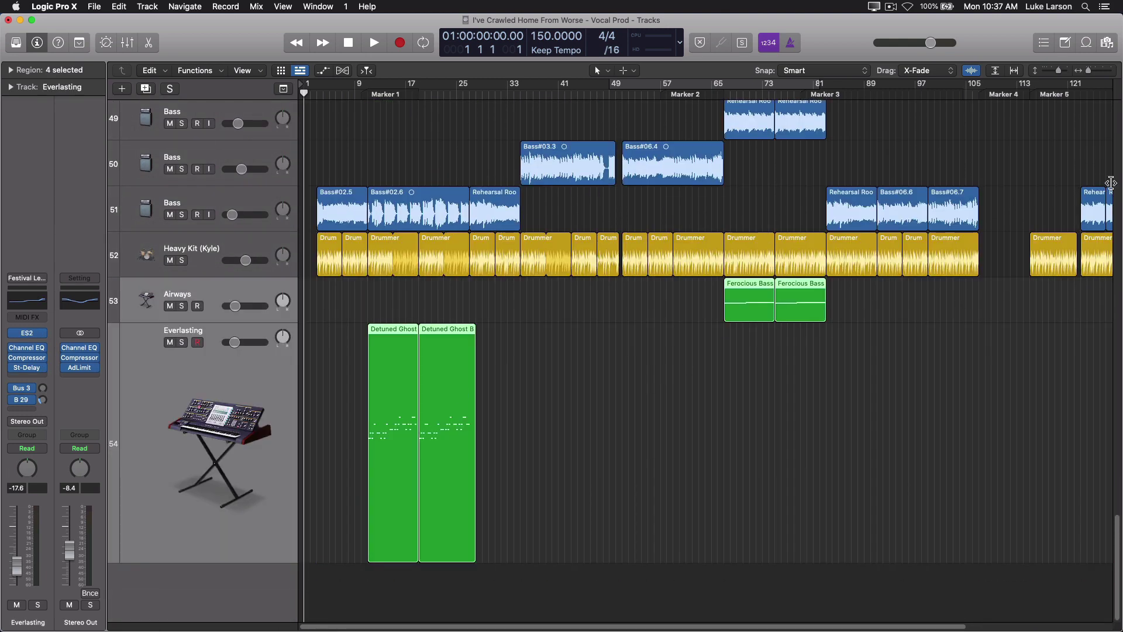
- Reduce the height of the tracks and move the Heavy Kit drum track to the start of the track list
{"action": "left_click_drag", "start_coordinate": [1061, 71], "coordinate": [1058, 72]}
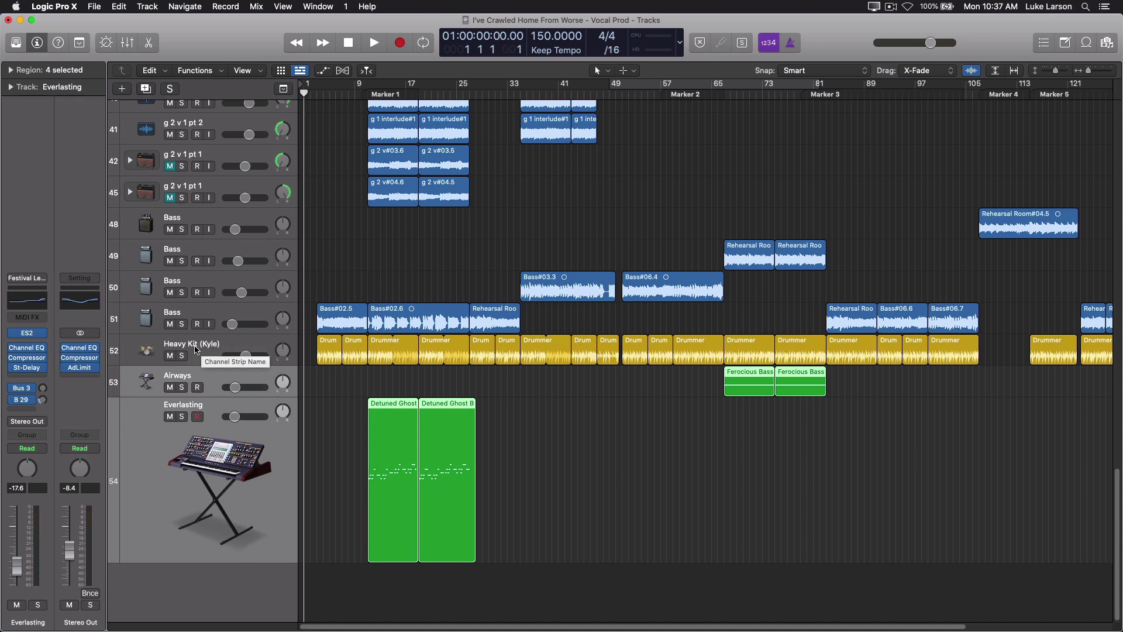
{"action": "left_click", "coordinate": [202, 348]}
{"action": "left_click_drag", "start_coordinate": [205, 24], "coordinate": [209, 113]}
- Move the four Bass tracks together to directly below the Heavy Kit track
{"action": "scroll", "coordinate": [215, 319], "scroll_direction": "down", "scroll_amount": 3}
{"action": "scroll", "coordinate": [215, 320], "scroll_direction": "down", "scroll_amount": 15}
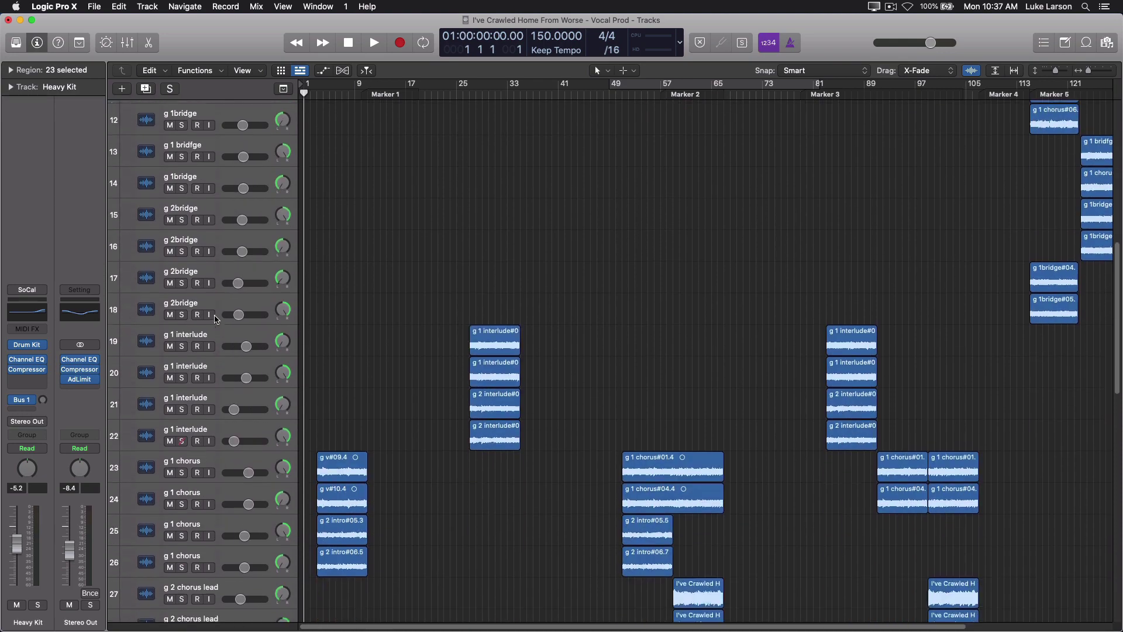
{"action": "scroll", "coordinate": [214, 319], "scroll_direction": "down", "scroll_amount": 1}
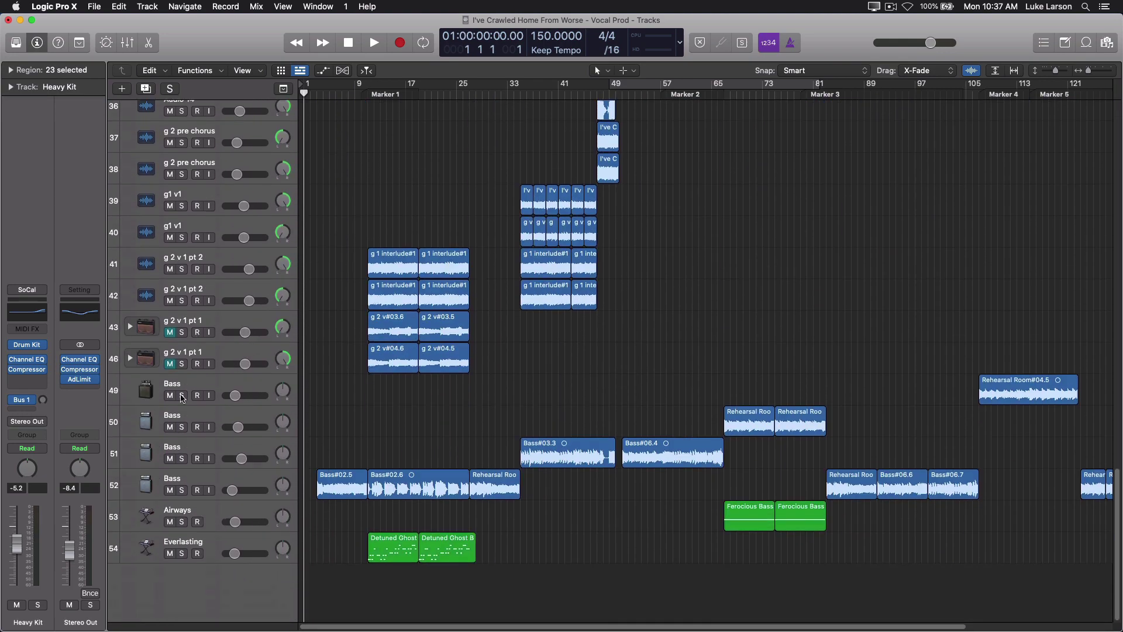
{"action": "left_click", "coordinate": [181, 416]}
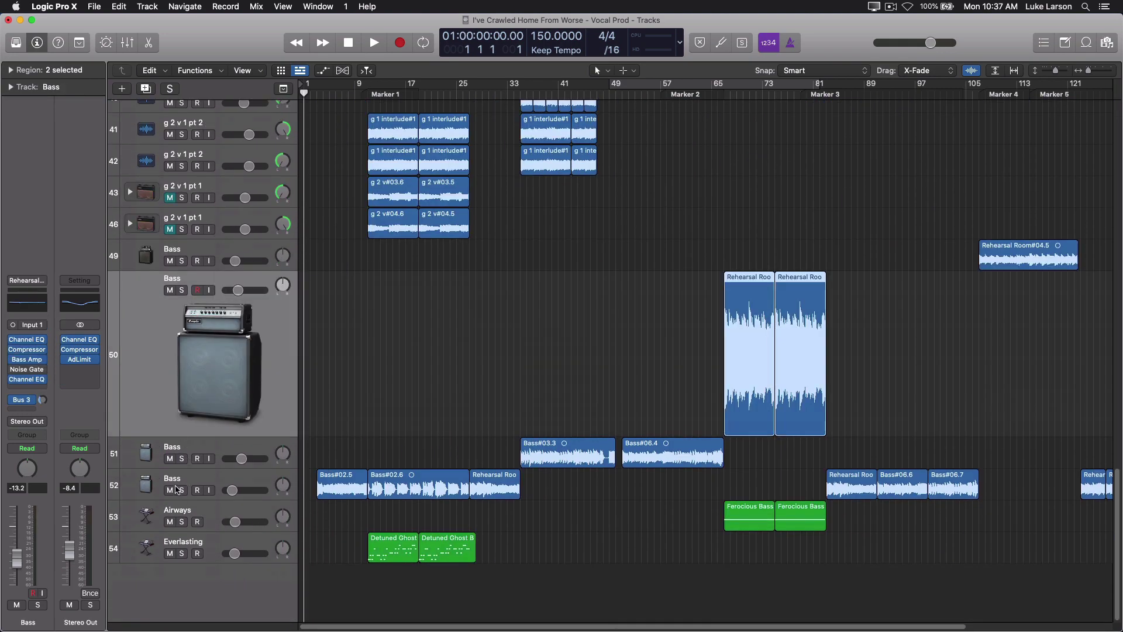
{"action": "left_click", "coordinate": [192, 253]}
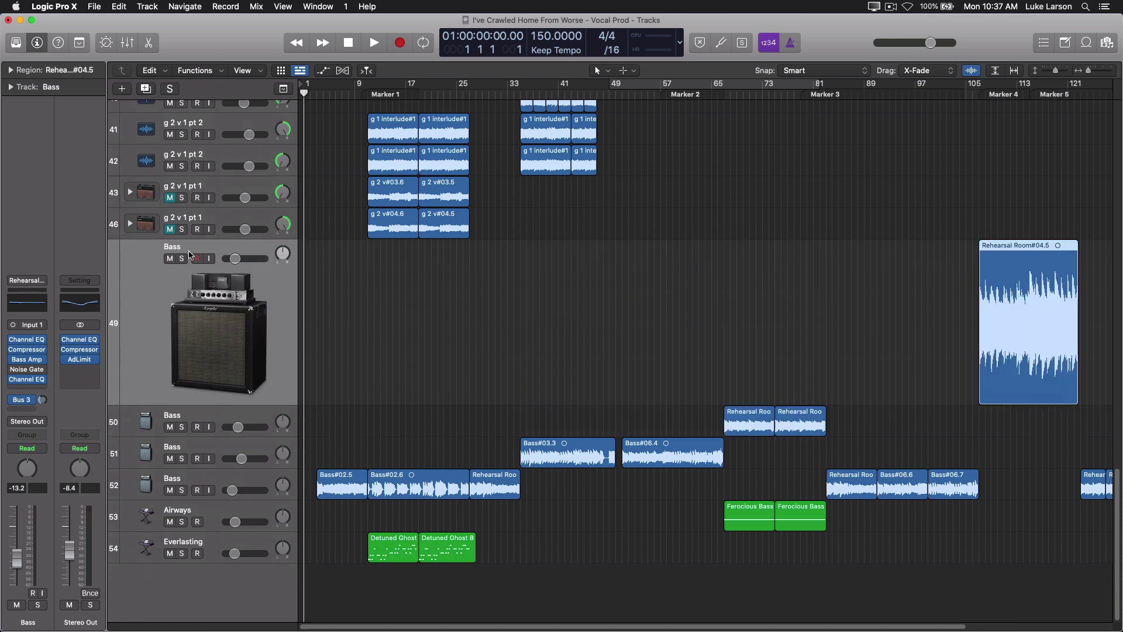
{"action": "left_click", "coordinate": [178, 482], "text": "shift"}
{"action": "left_click_drag", "start_coordinate": [151, 311], "coordinate": [155, 146]}
{"action": "scroll", "coordinate": [213, 363], "scroll_direction": "down", "scroll_amount": 5}
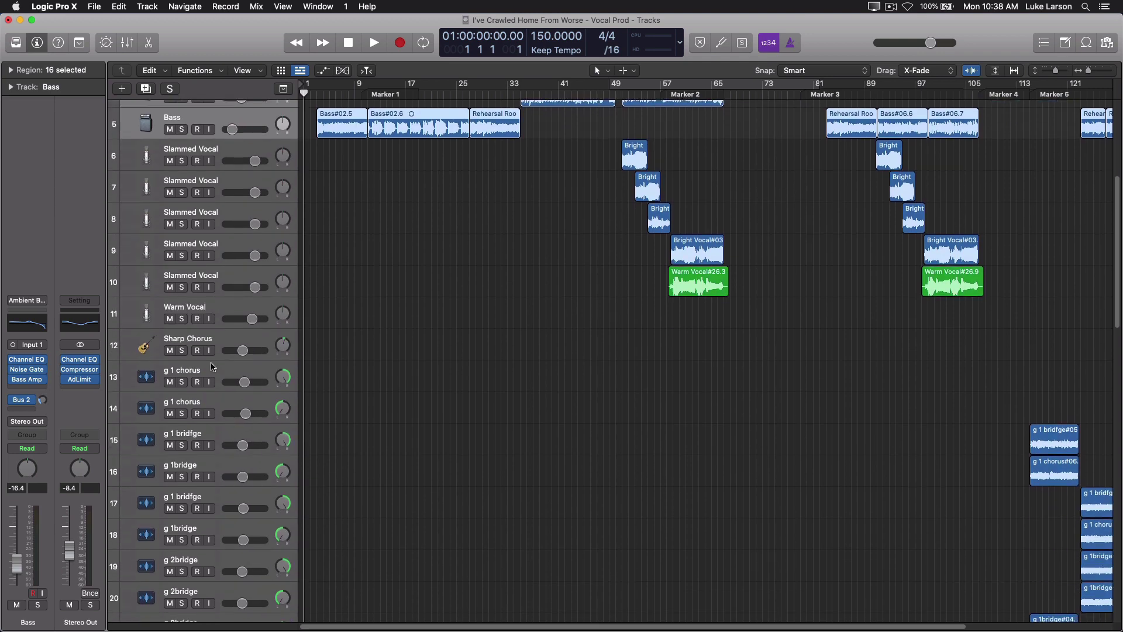
- Move the five Slammed Vocal tracks and the Warm Vocal track together to below the Everlasting track
{"action": "scroll", "coordinate": [211, 366], "scroll_direction": "up", "scroll_amount": 4}
{"action": "left_click", "coordinate": [181, 247]}
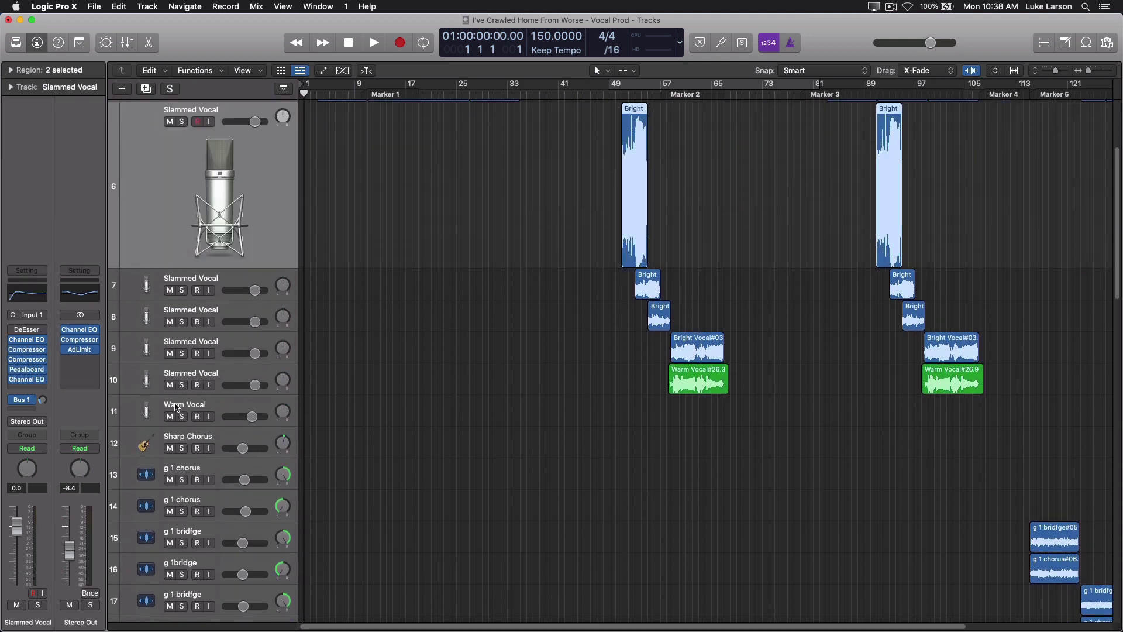
{"action": "left_click", "coordinate": [176, 408], "text": "shift"}
{"action": "left_click_drag", "start_coordinate": [157, 210], "coordinate": [155, 487]}
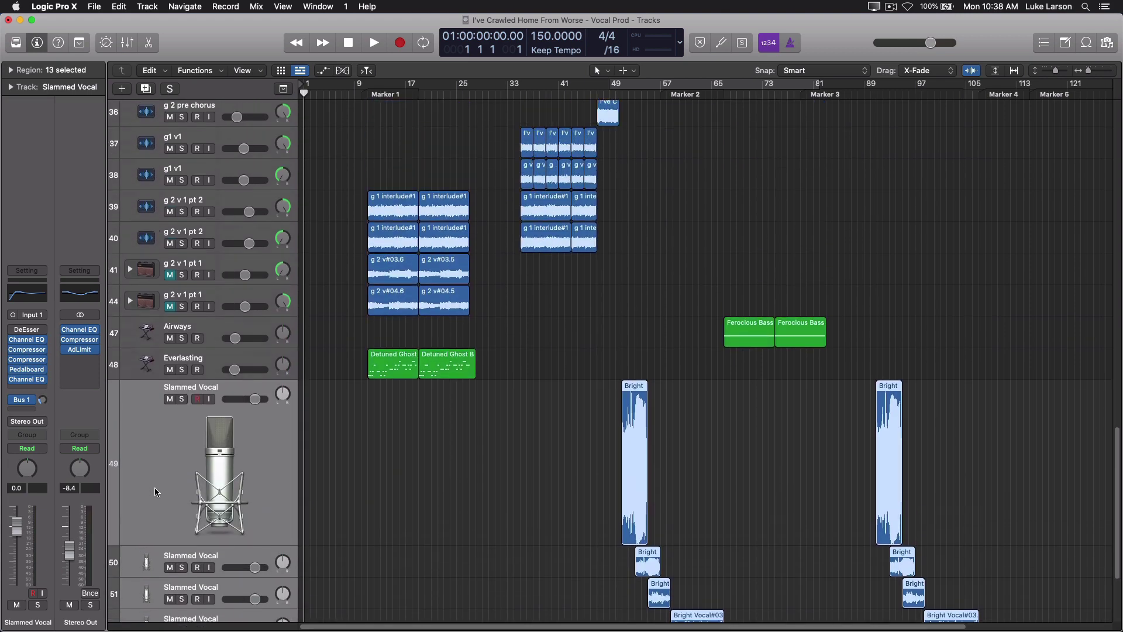
- Show the toolbar and color all regions on the Heavy Kit track bright red
{"action": "scroll", "coordinate": [154, 487], "scroll_direction": "up", "scroll_amount": 10}
{"action": "scroll", "coordinate": [164, 518], "scroll_direction": "down", "scroll_amount": 7}
{"action": "scroll", "coordinate": [349, 431], "scroll_direction": "up", "scroll_amount": 13}
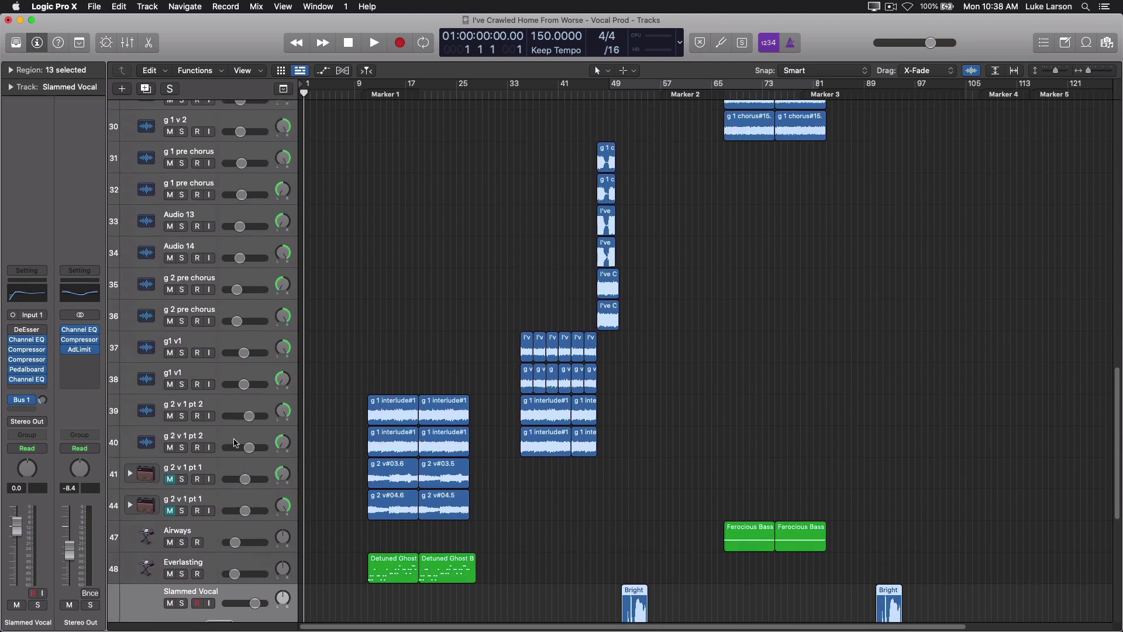
{"action": "scroll", "coordinate": [351, 409], "scroll_direction": "up", "scroll_amount": 20}
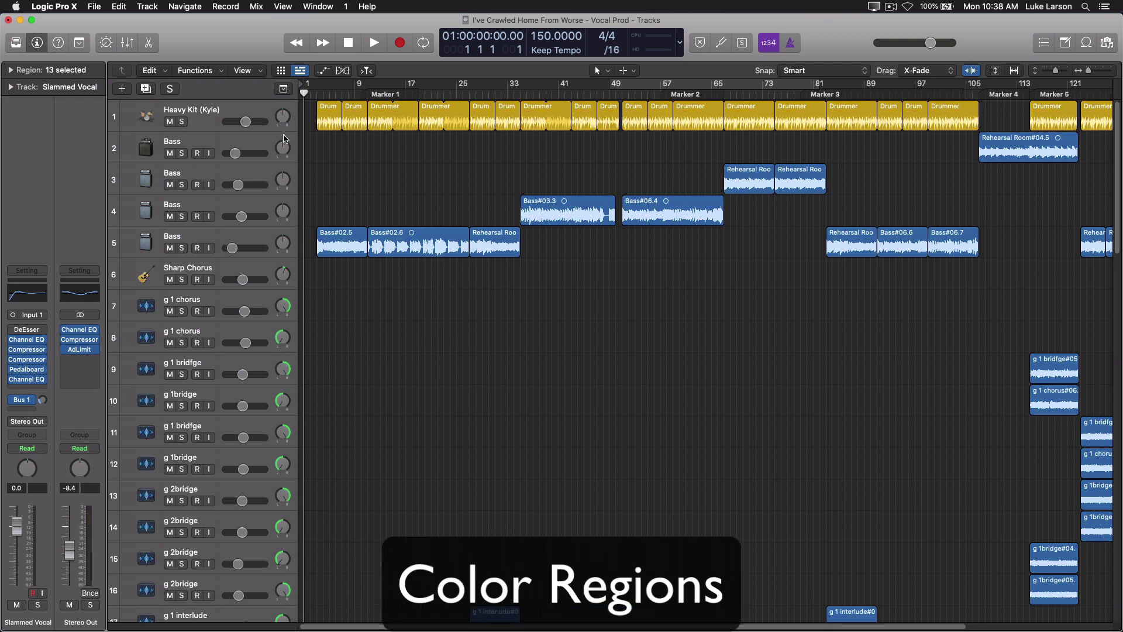
{"action": "left_click", "coordinate": [209, 124]}
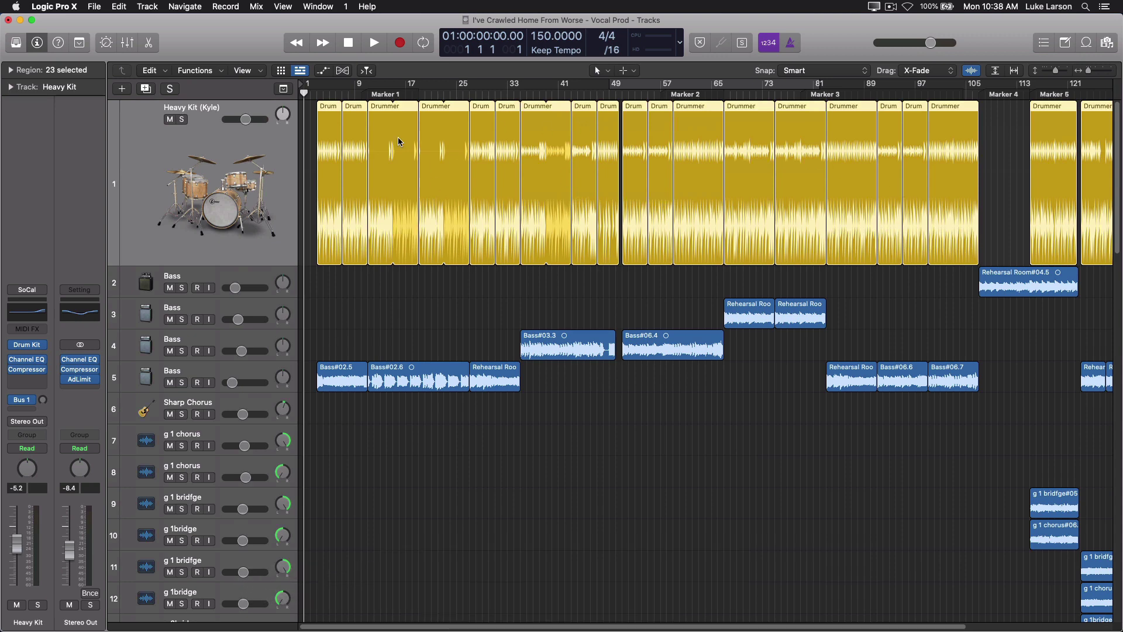
{"action": "left_click", "coordinate": [81, 46]}
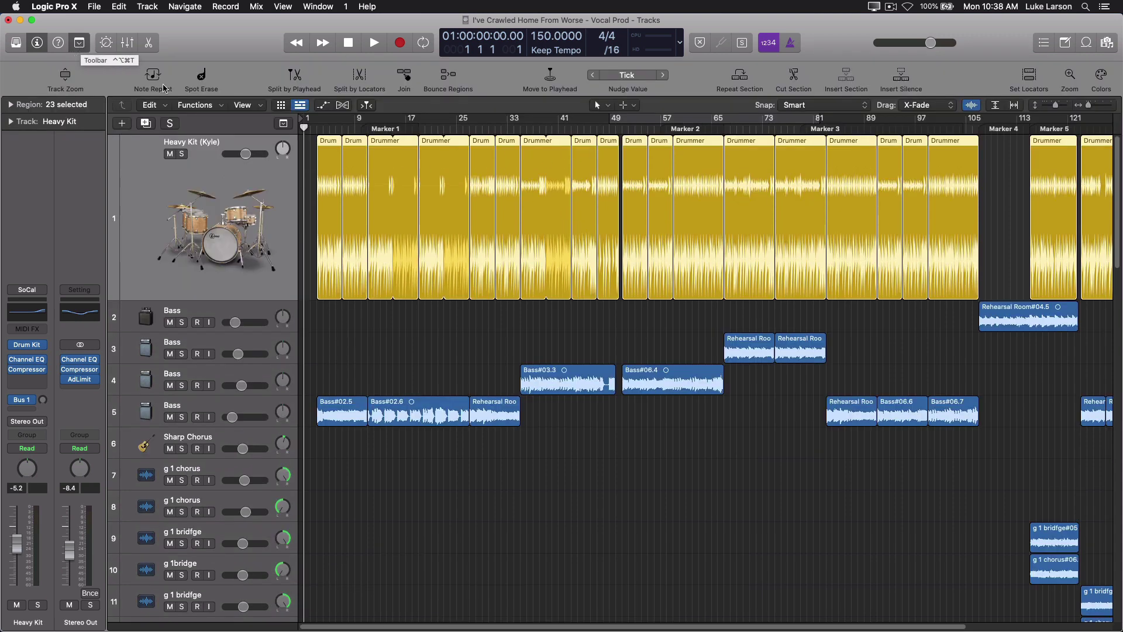
{"action": "left_click", "coordinate": [1103, 77]}
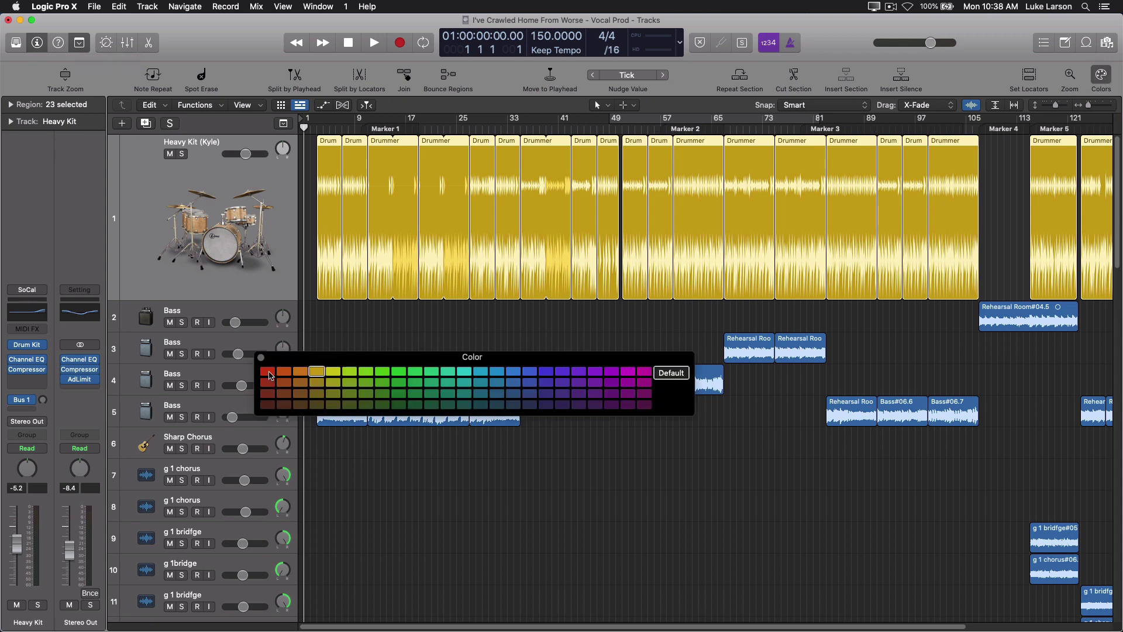
{"action": "left_click", "coordinate": [268, 372]}
{"action": "left_click", "coordinate": [360, 324]}
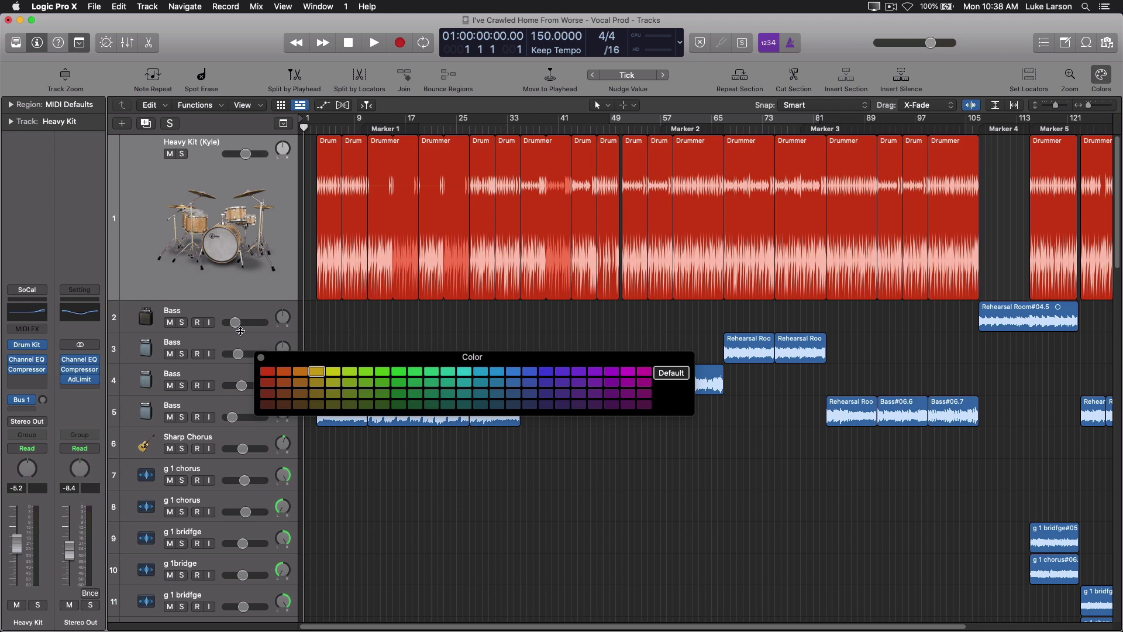
- Color the regions on all four Bass tracks bright yellow-green and close the color palette
{"action": "left_click", "coordinate": [216, 310]}
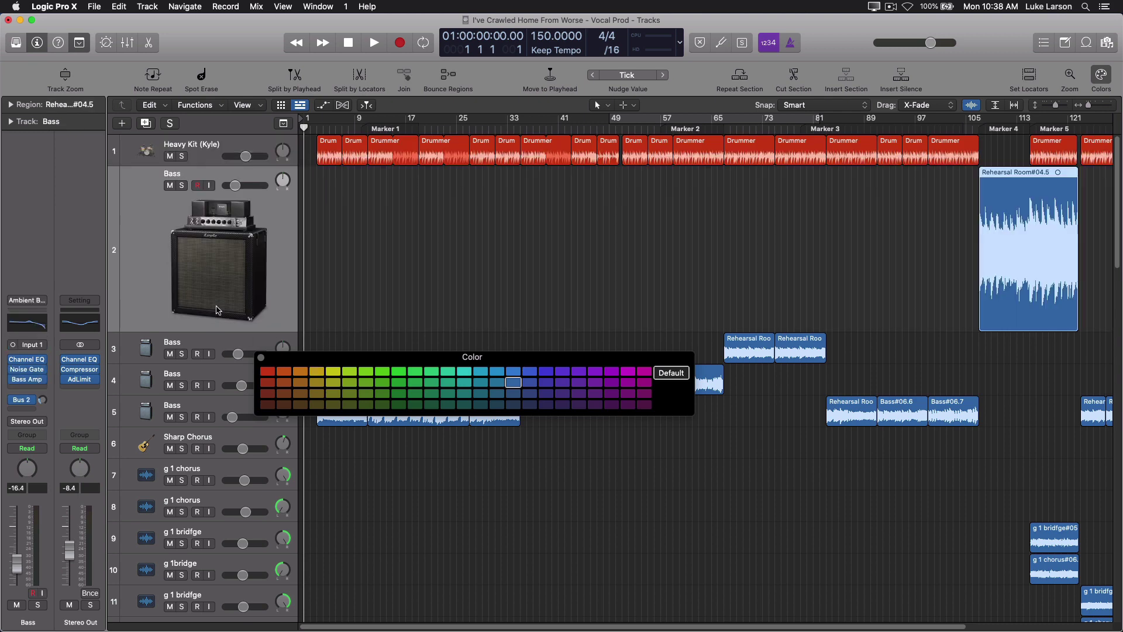
{"action": "left_click", "coordinate": [213, 408], "text": "shift"}
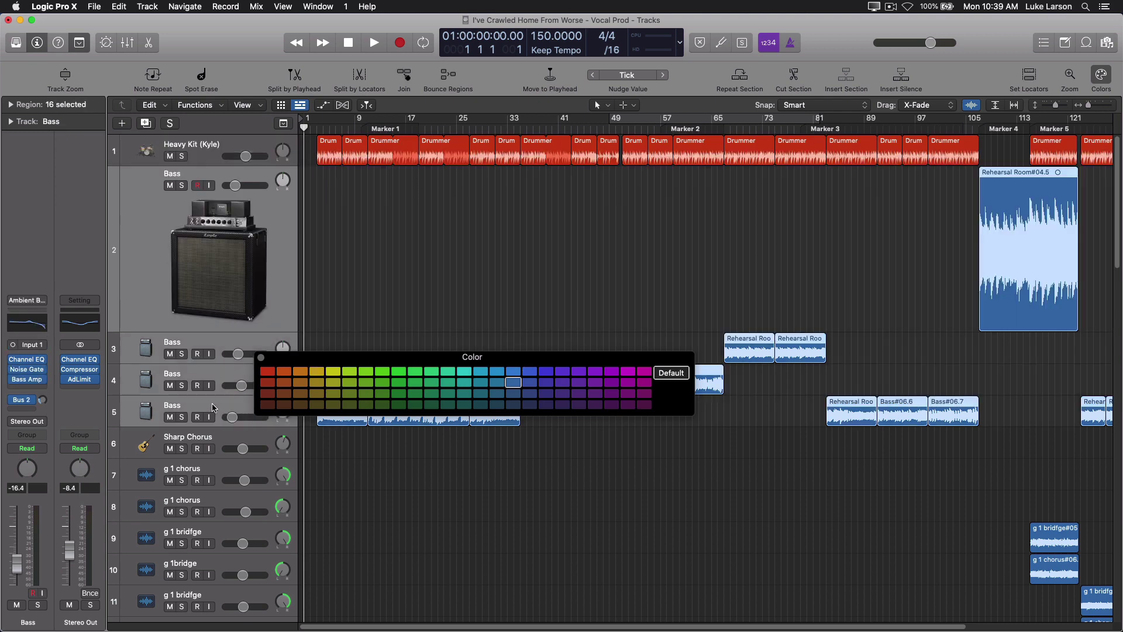
{"action": "left_click", "coordinate": [332, 372]}
{"action": "left_click", "coordinate": [261, 358]}
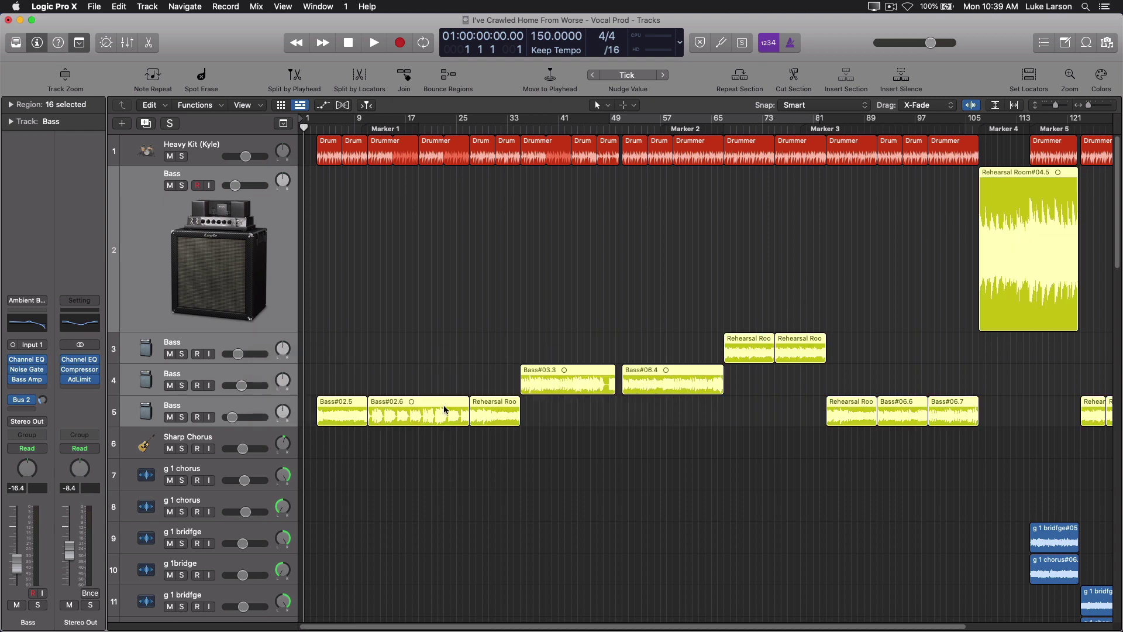
- Color the regions on the five Slammed Vocal tracks and the Warm Vocal track bright magenta, close the palette and clear the selection
{"action": "scroll", "coordinate": [503, 443], "scroll_direction": "down", "scroll_amount": 15}
{"action": "scroll", "coordinate": [496, 445], "scroll_direction": "down", "scroll_amount": 20}
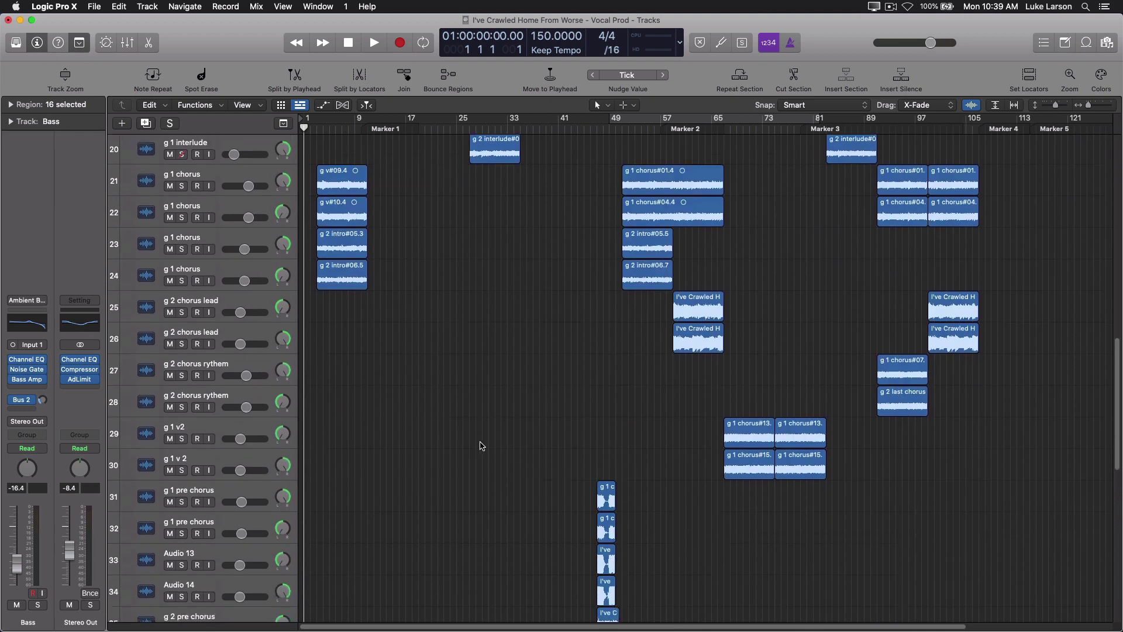
{"action": "scroll", "coordinate": [471, 444], "scroll_direction": "down", "scroll_amount": 1}
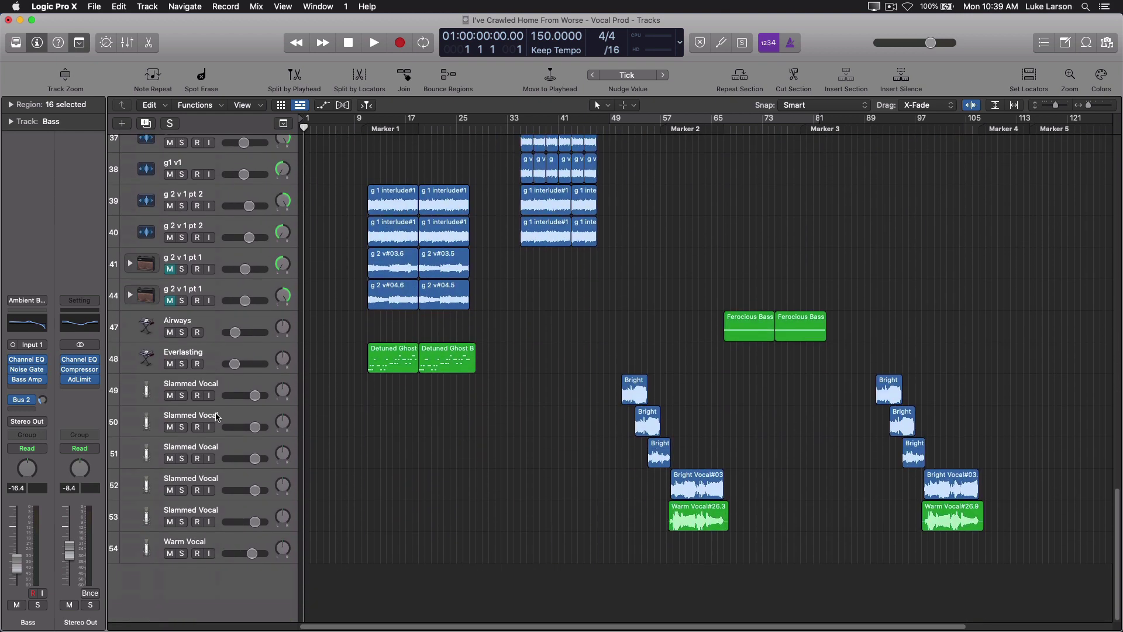
{"action": "left_click", "coordinate": [181, 389]}
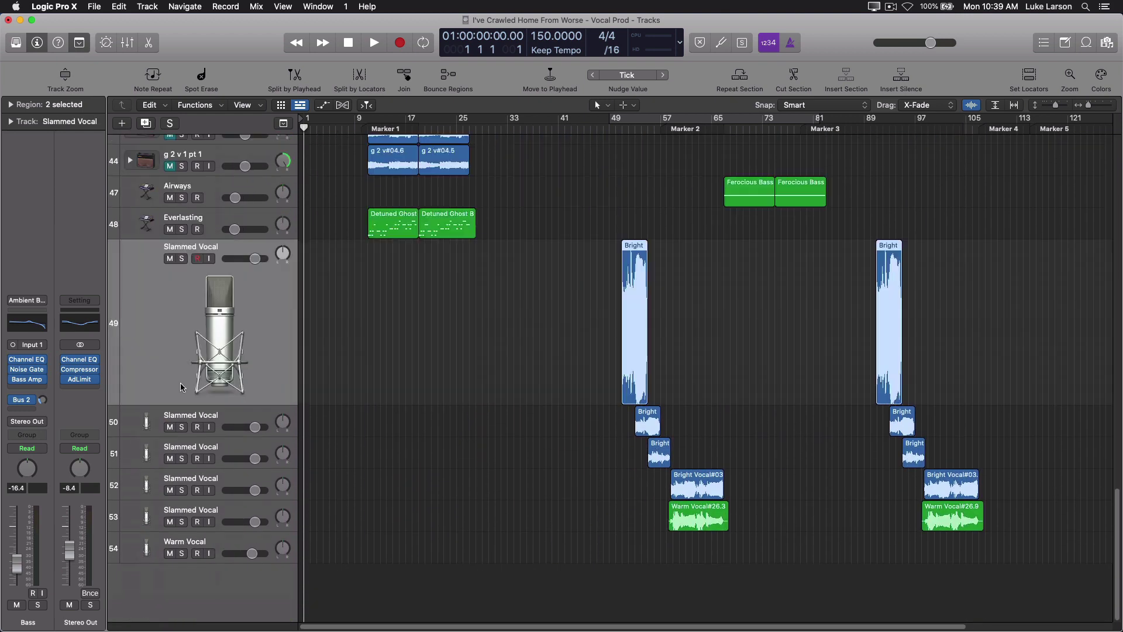
{"action": "left_click", "coordinate": [196, 543], "text": "shift"}
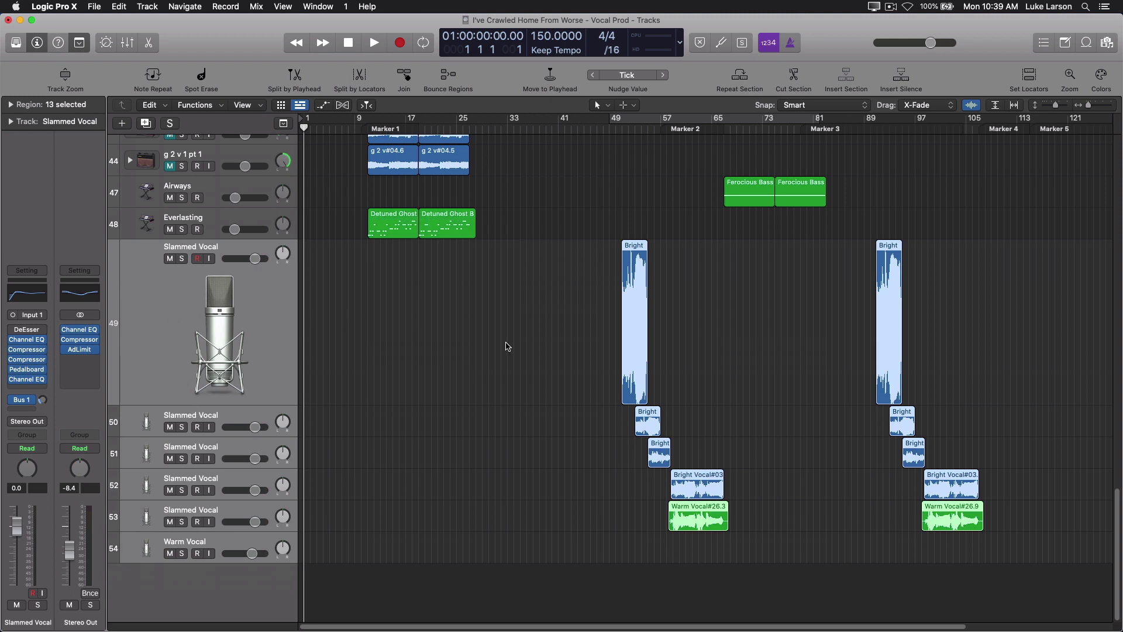
{"action": "left_click", "coordinate": [1102, 77]}
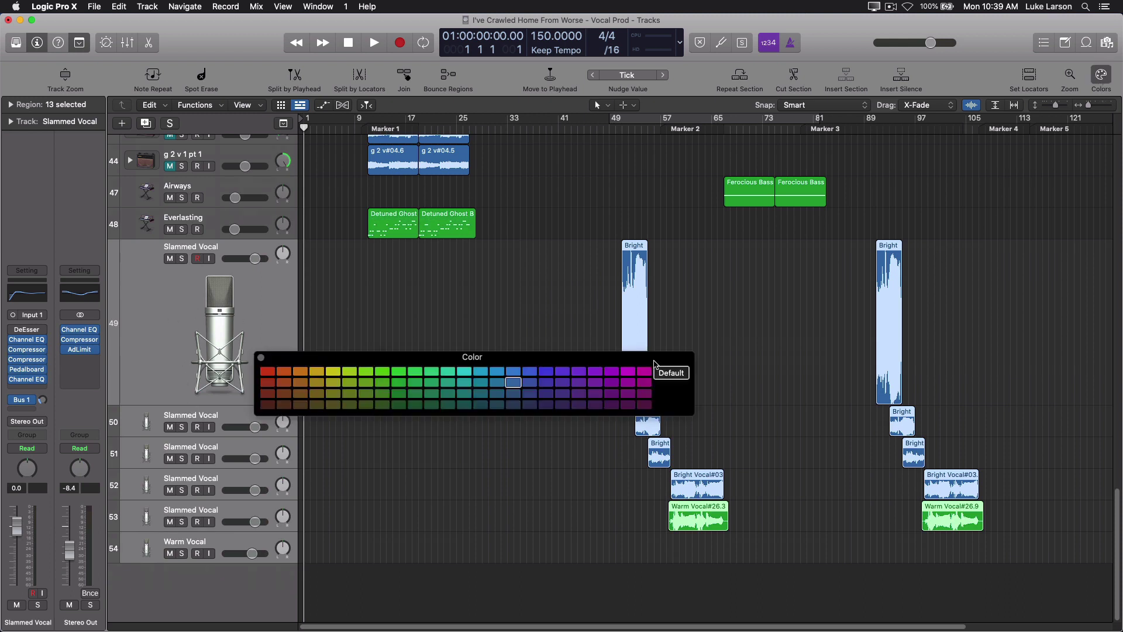
{"action": "left_click", "coordinate": [647, 374]}
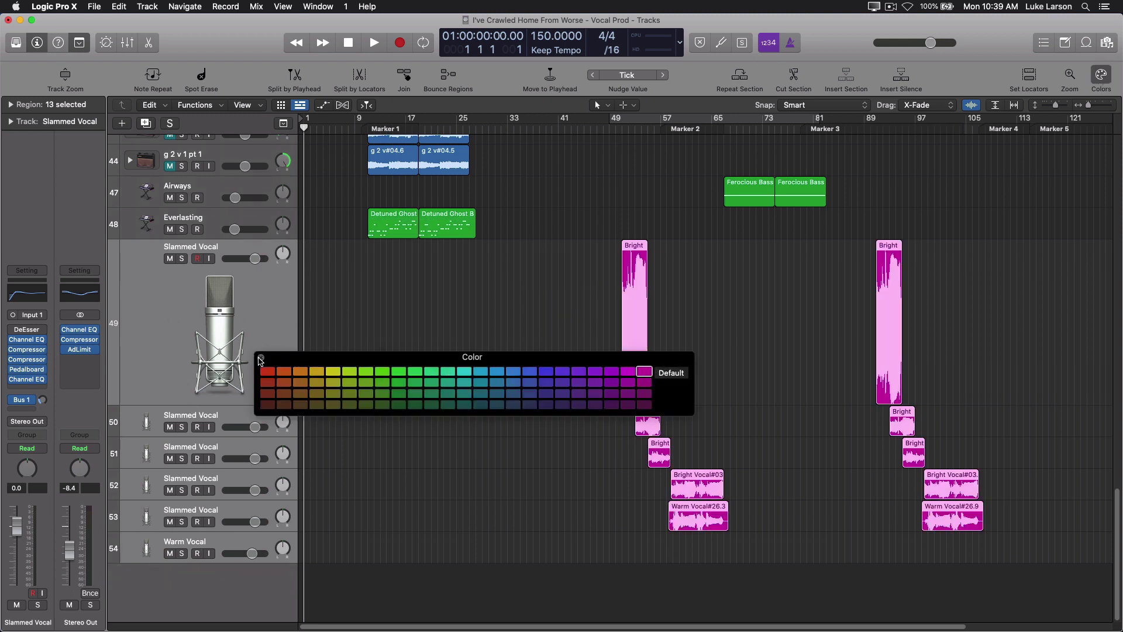
{"action": "left_click", "coordinate": [262, 357]}
{"action": "left_click", "coordinate": [397, 352]}
{"action": "scroll", "coordinate": [414, 384], "scroll_direction": "up", "scroll_amount": 1}
{"action": "scroll", "coordinate": [410, 369], "scroll_direction": "up", "scroll_amount": 15}
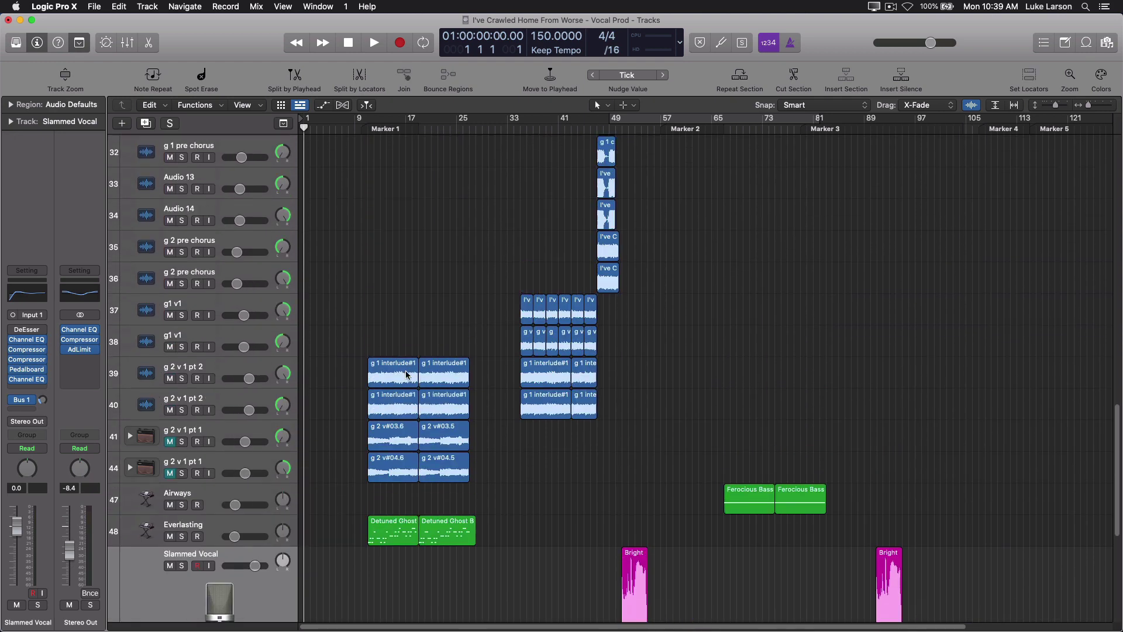
{"action": "scroll", "coordinate": [402, 350], "scroll_direction": "up", "scroll_amount": 4}
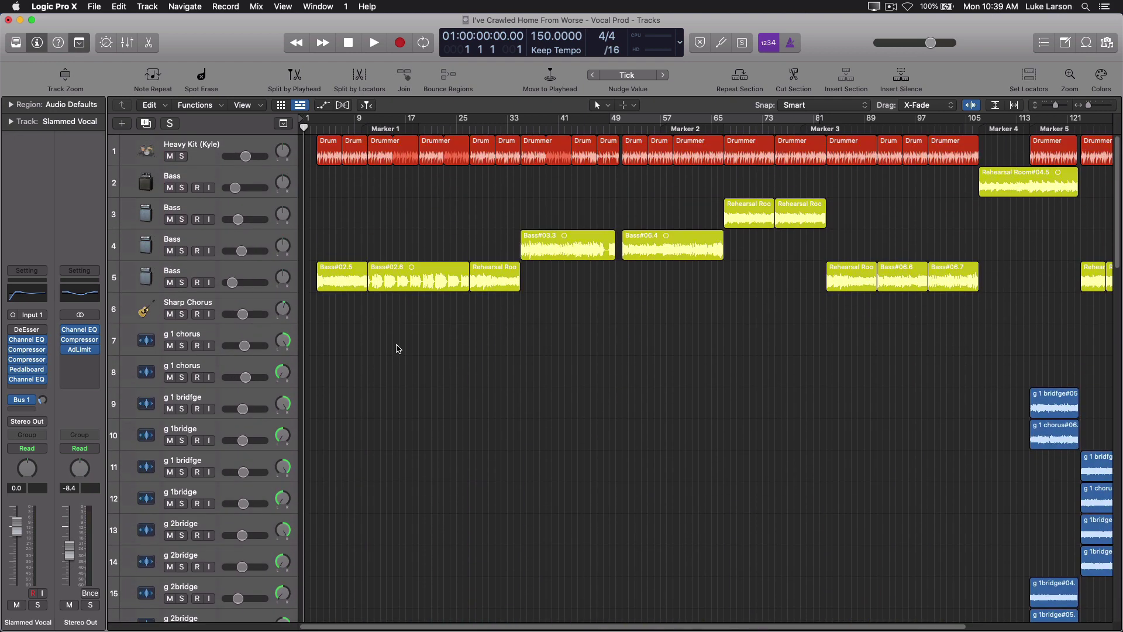
{"action": "left_click", "coordinate": [214, 163]}
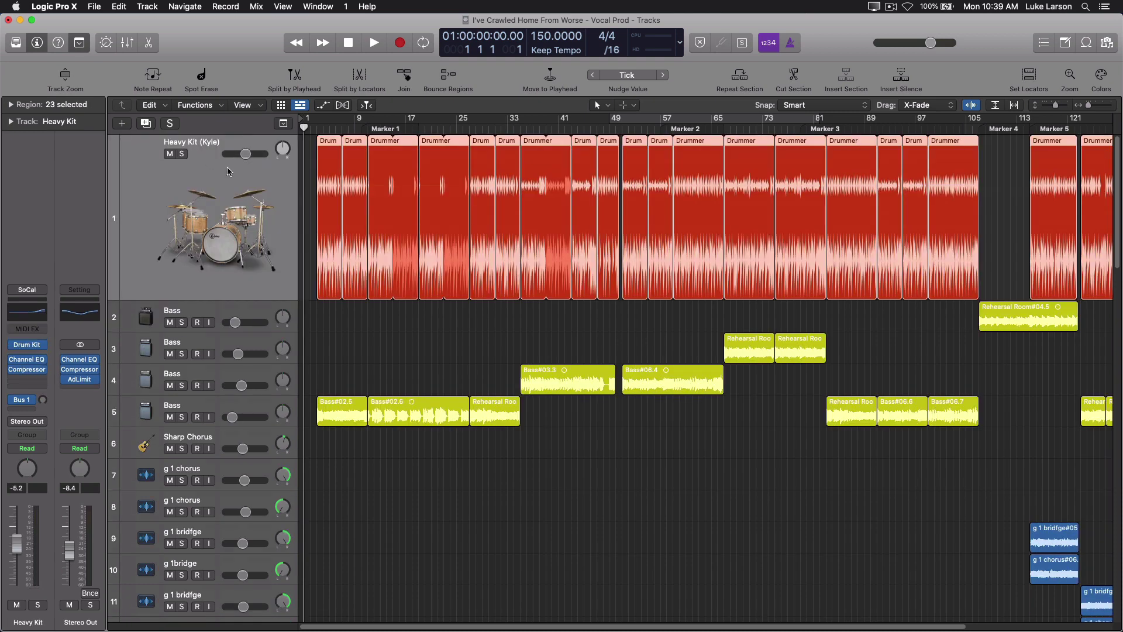
{"action": "left_click", "coordinate": [243, 105]}
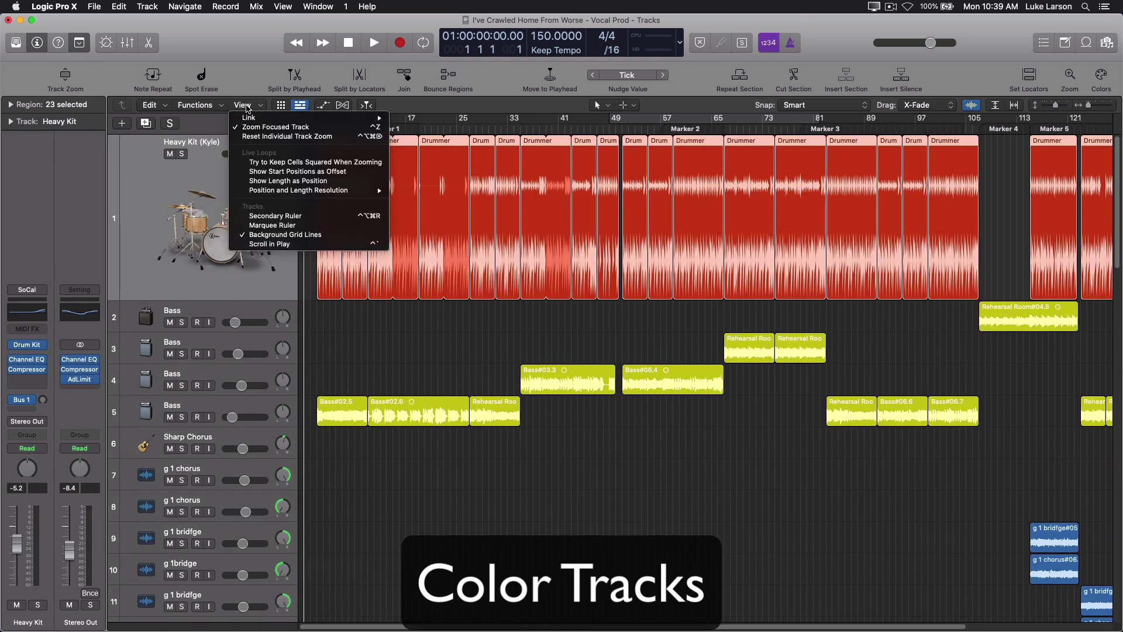
{"action": "left_click", "coordinate": [339, 299]}
{"action": "left_click", "coordinate": [343, 307]}
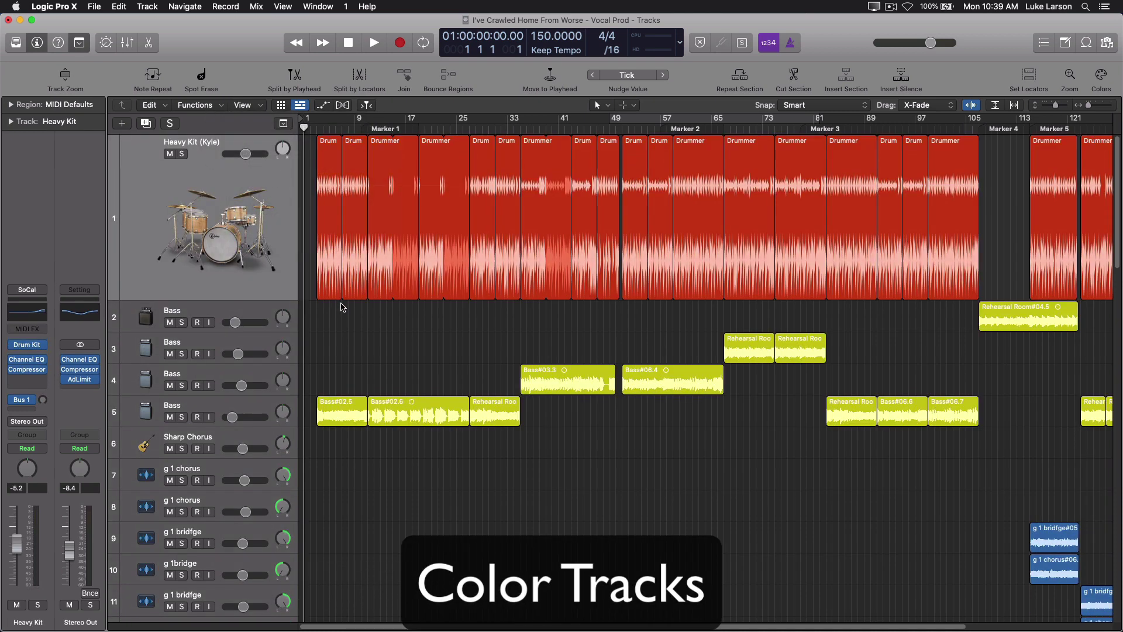
{"action": "left_click", "coordinate": [243, 105]}
{"action": "mouse_move", "coordinate": [277, 119]}
{"action": "left_click", "coordinate": [218, 107]}
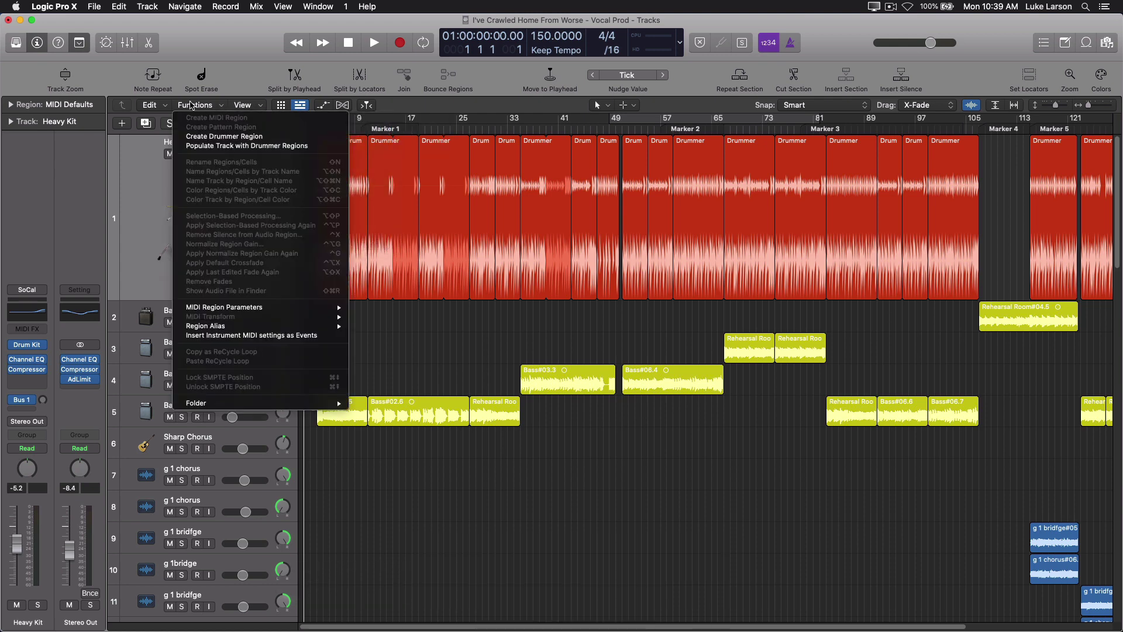
{"action": "left_click", "coordinate": [127, 212]}
- Select the Heavy Kit track with all its regions and color the track by its region color
{"action": "left_click", "coordinate": [139, 216]}
{"action": "left_click", "coordinate": [202, 107]}
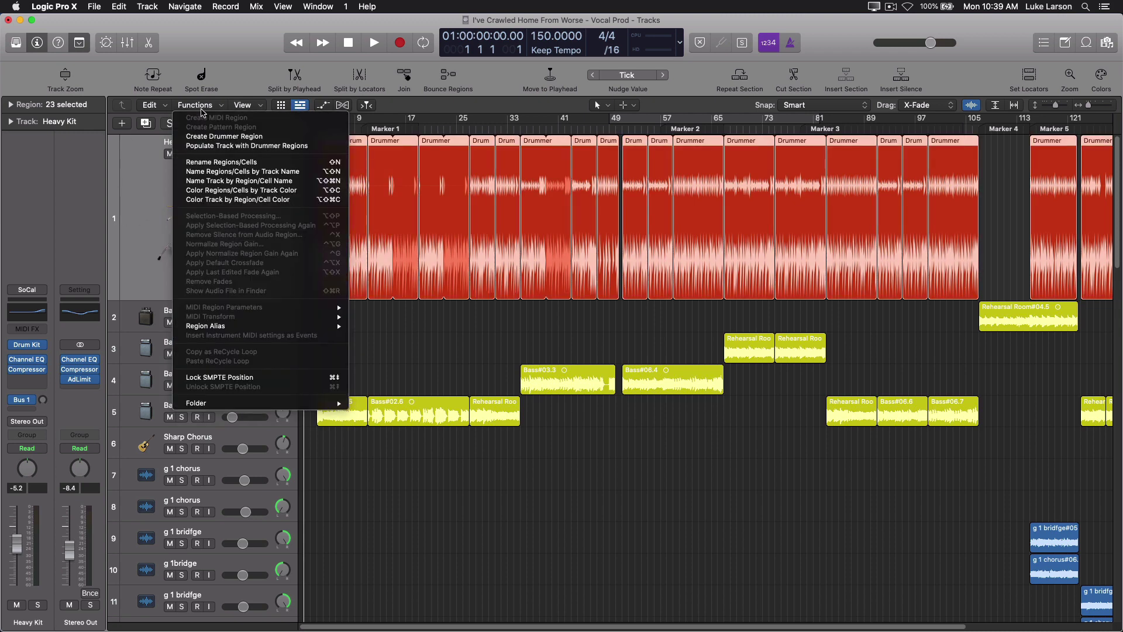
{"action": "left_click", "coordinate": [220, 201]}
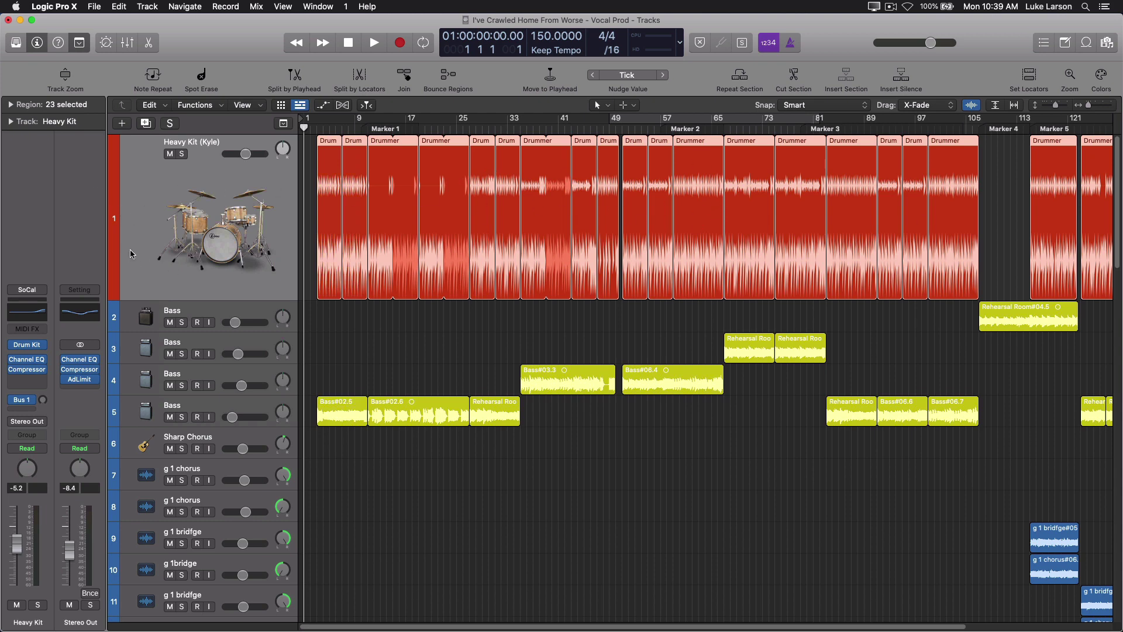
- Select all regions in the project, color every track by its region color, and clear the selection
{"action": "scroll", "coordinate": [115, 269], "scroll_direction": "down", "scroll_amount": 5}
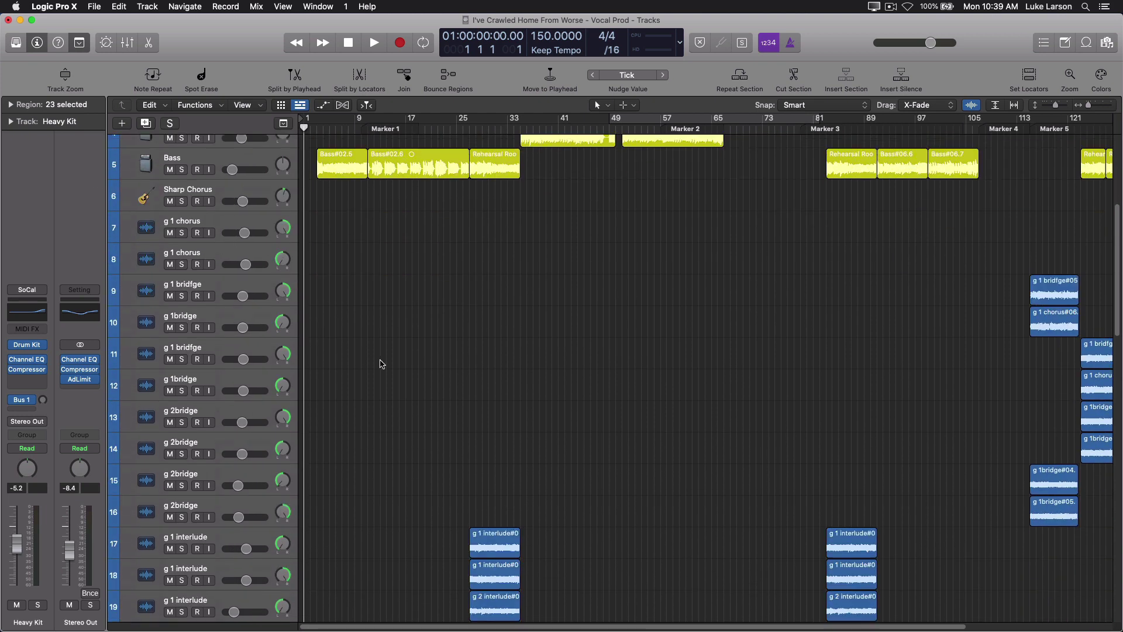
{"action": "scroll", "coordinate": [378, 364], "scroll_direction": "up", "scroll_amount": 4}
{"action": "scroll", "coordinate": [381, 363], "scroll_direction": "up", "scroll_amount": 2}
{"action": "left_click", "coordinate": [212, 314]}
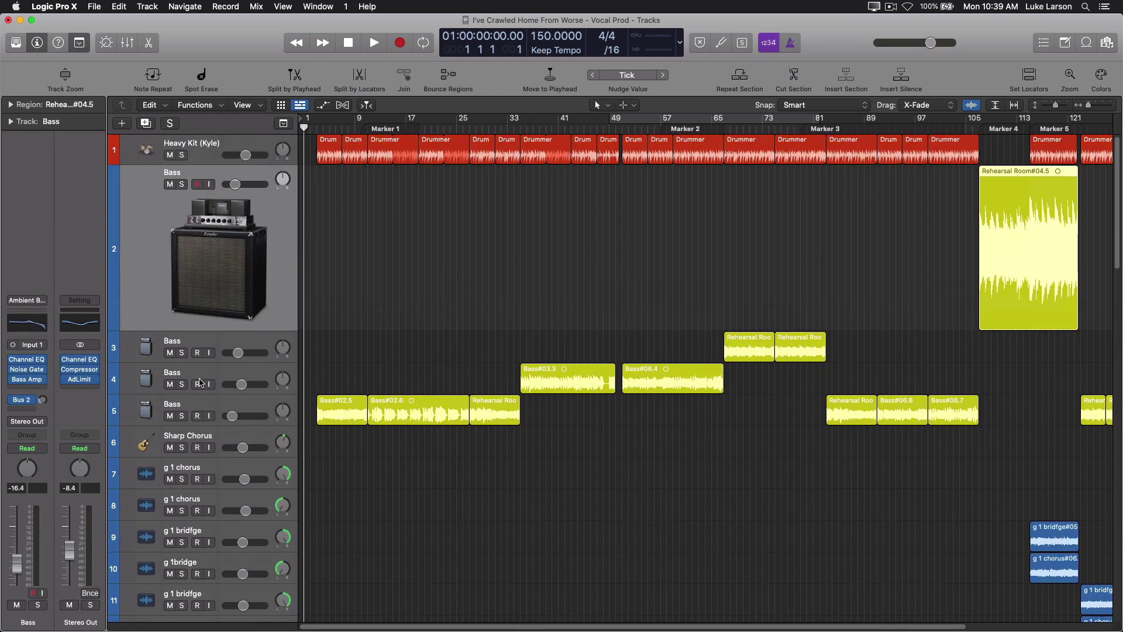
{"action": "left_click", "coordinate": [166, 406], "text": "shift"}
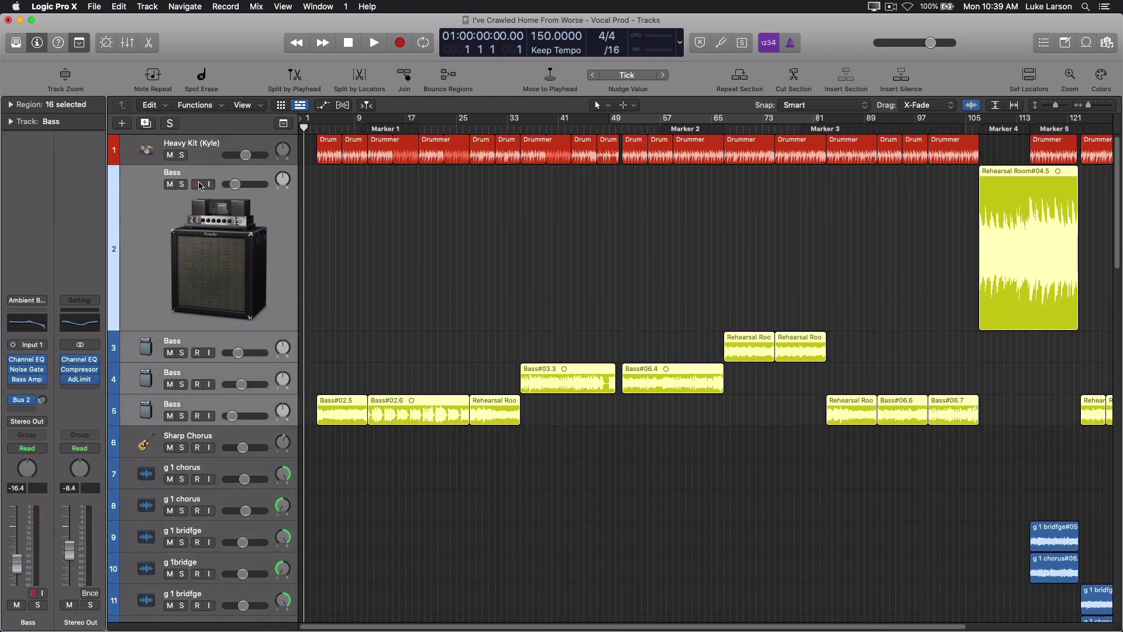
{"action": "key", "text": "super+a"}
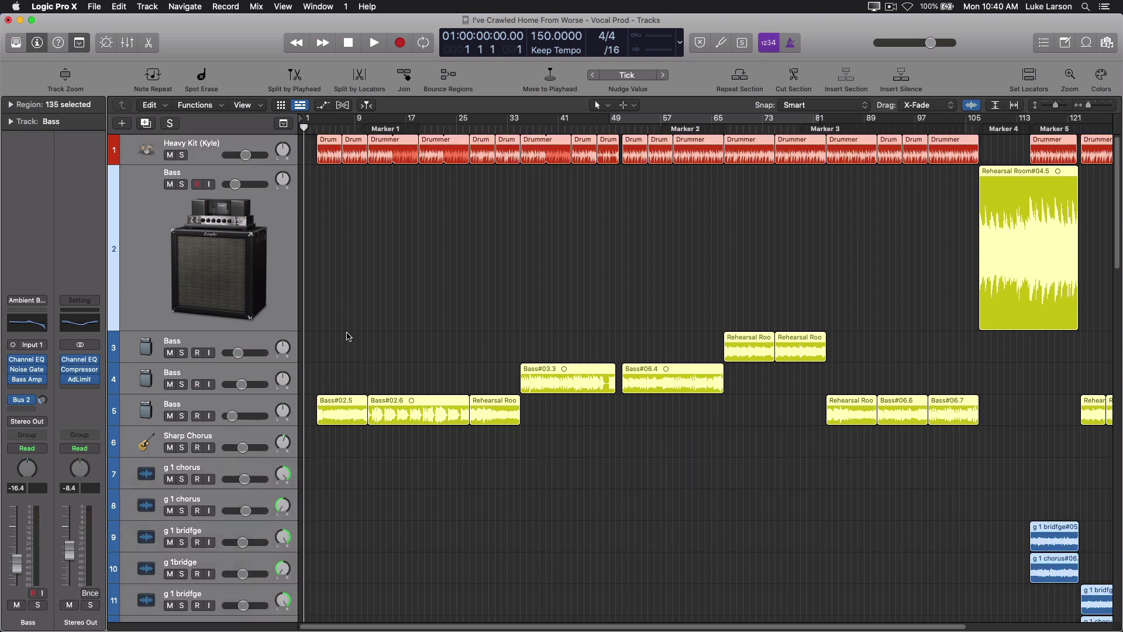
{"action": "left_click", "coordinate": [224, 106]}
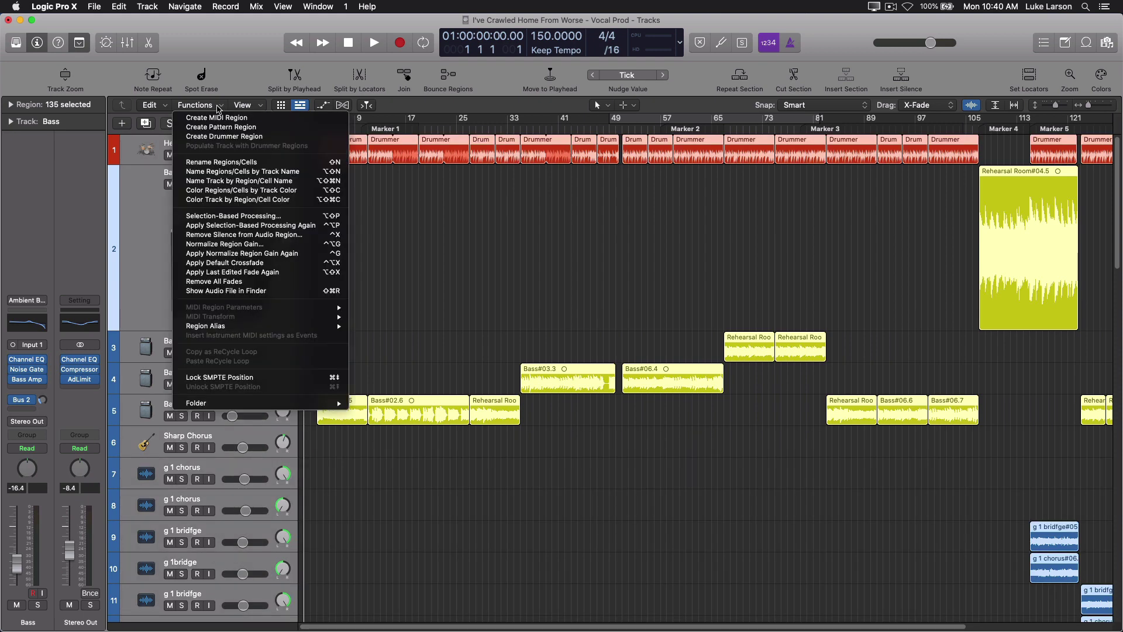
{"action": "left_click", "coordinate": [240, 200]}
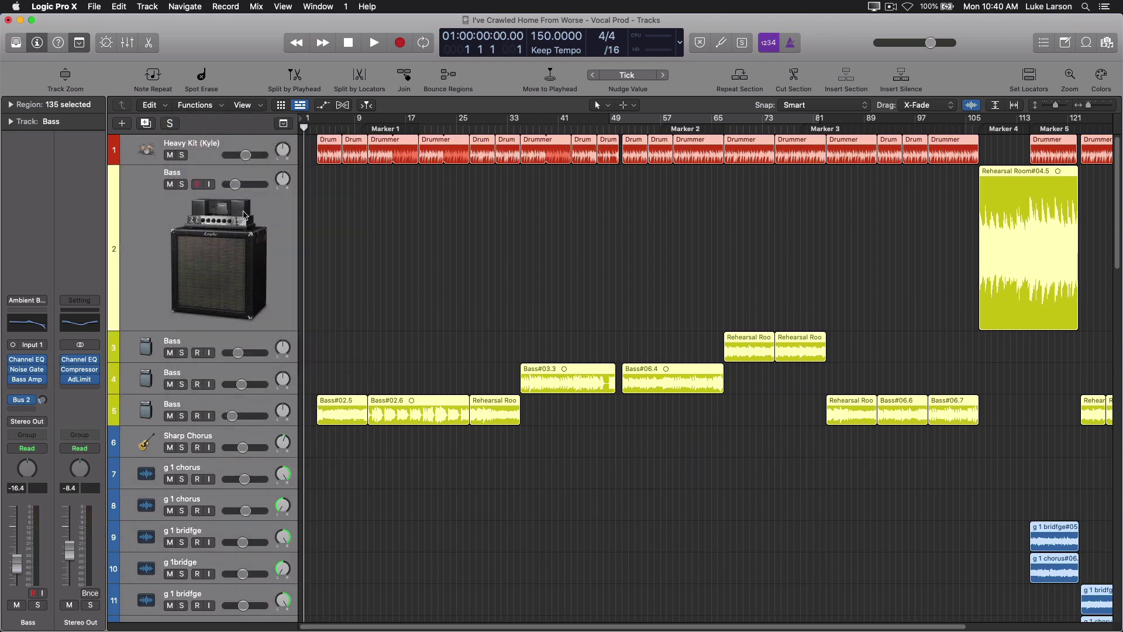
{"action": "left_click", "coordinate": [318, 295]}
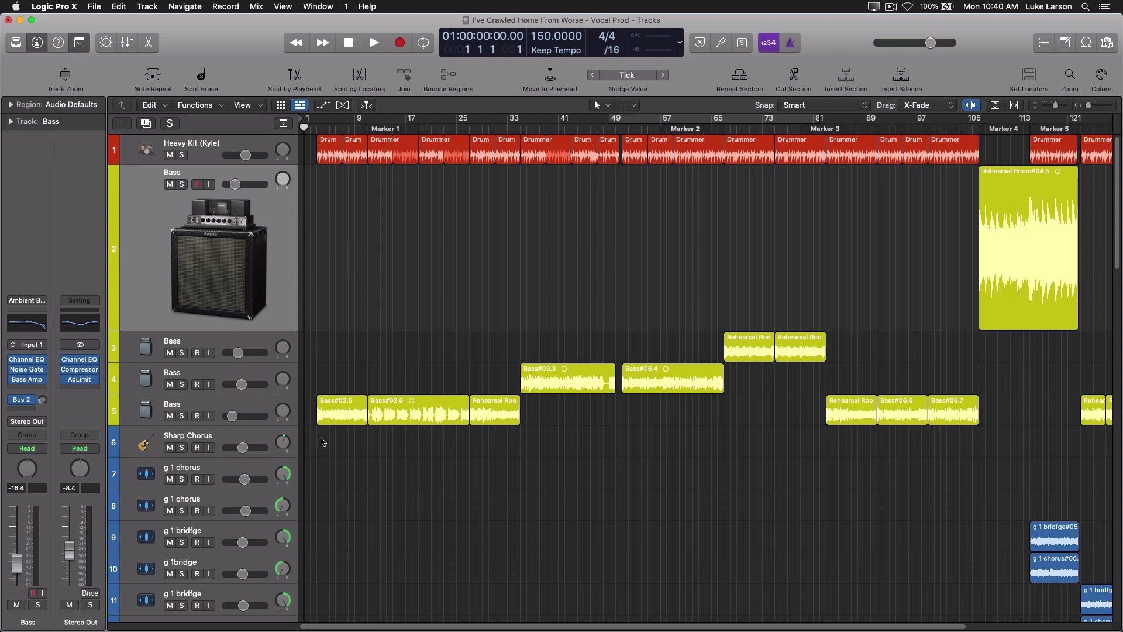
- Look through the whole track list to check the track header colors against the regions of each instrument group
{"action": "scroll", "coordinate": [231, 387], "scroll_direction": "down", "scroll_amount": 12}
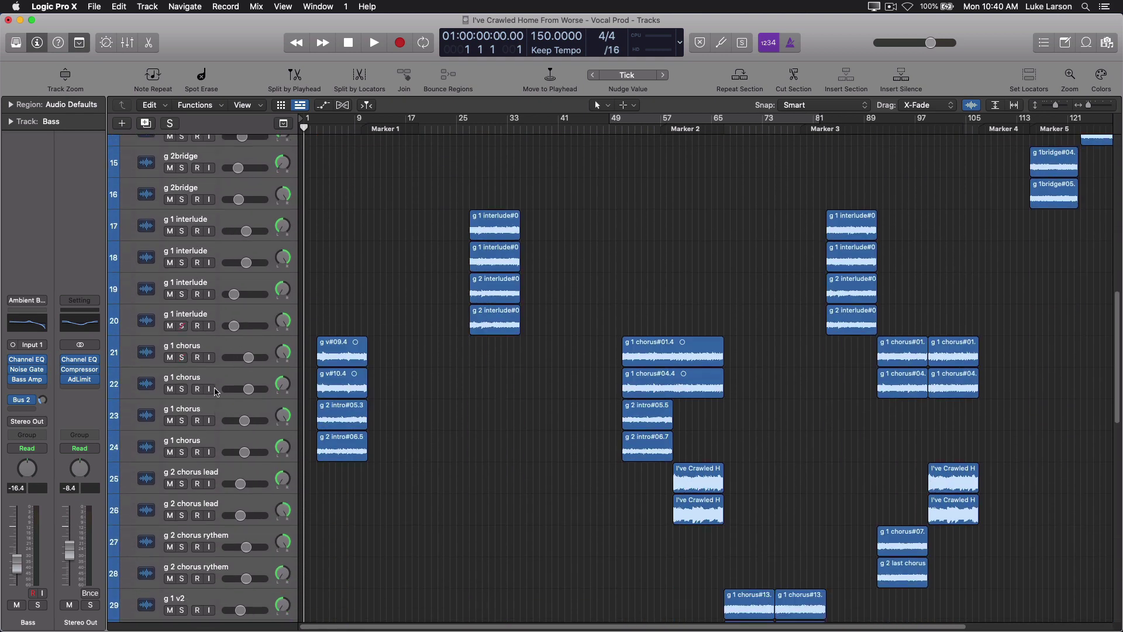
{"action": "scroll", "coordinate": [216, 392], "scroll_direction": "down", "scroll_amount": 10}
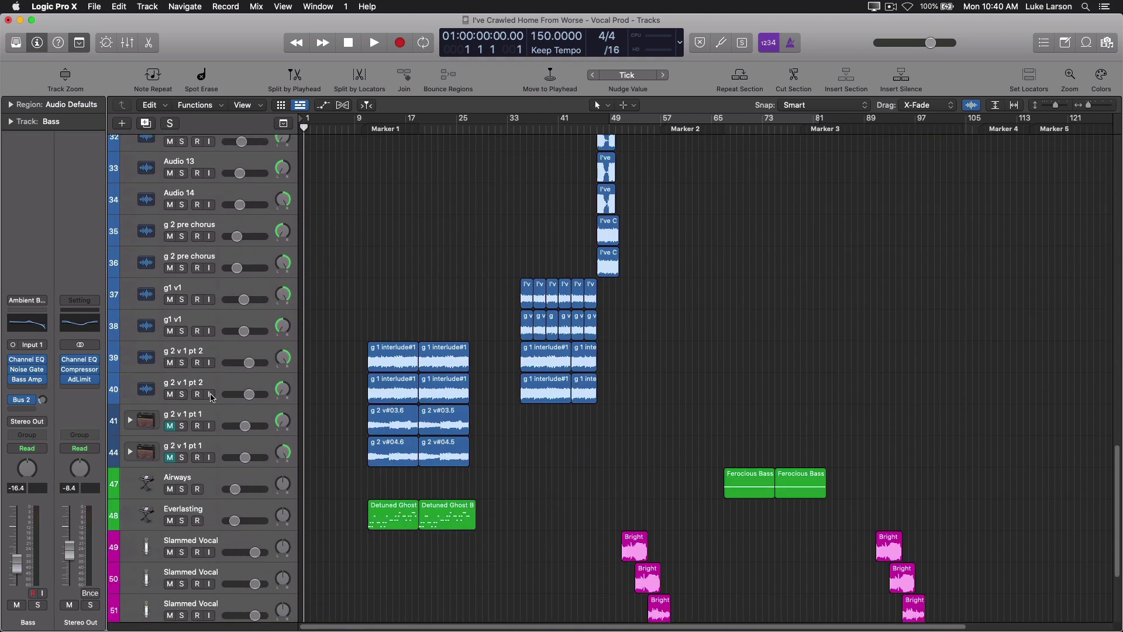
{"action": "scroll", "coordinate": [212, 398], "scroll_direction": "down", "scroll_amount": 4}
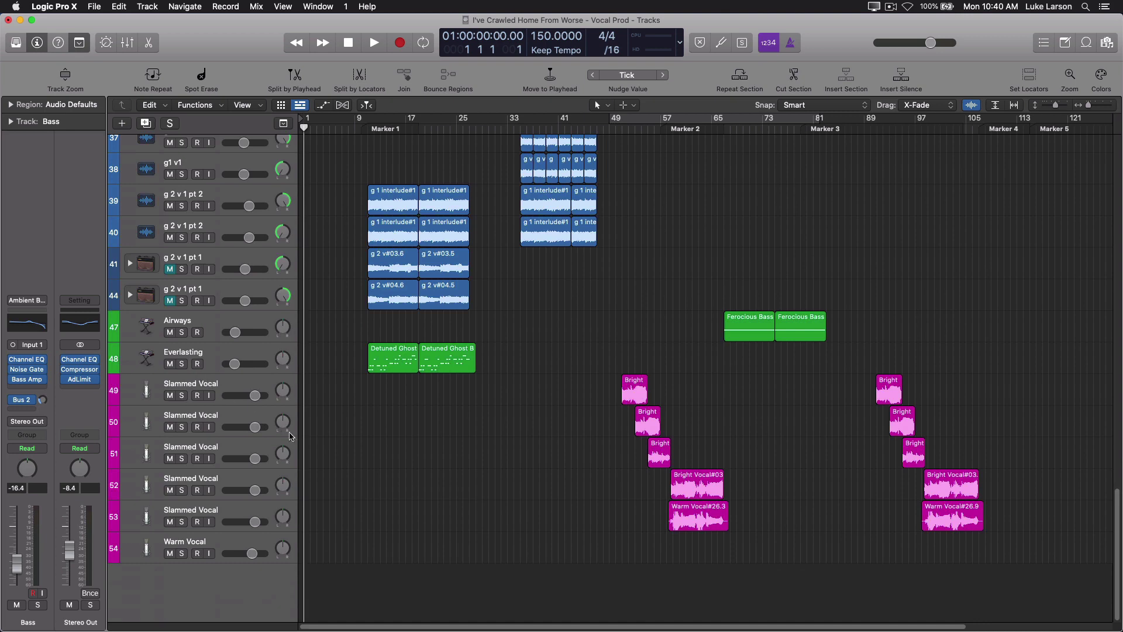
{"action": "scroll", "coordinate": [313, 449], "scroll_direction": "up", "scroll_amount": 10}
{"action": "scroll", "coordinate": [316, 451], "scroll_direction": "down", "scroll_amount": 9}
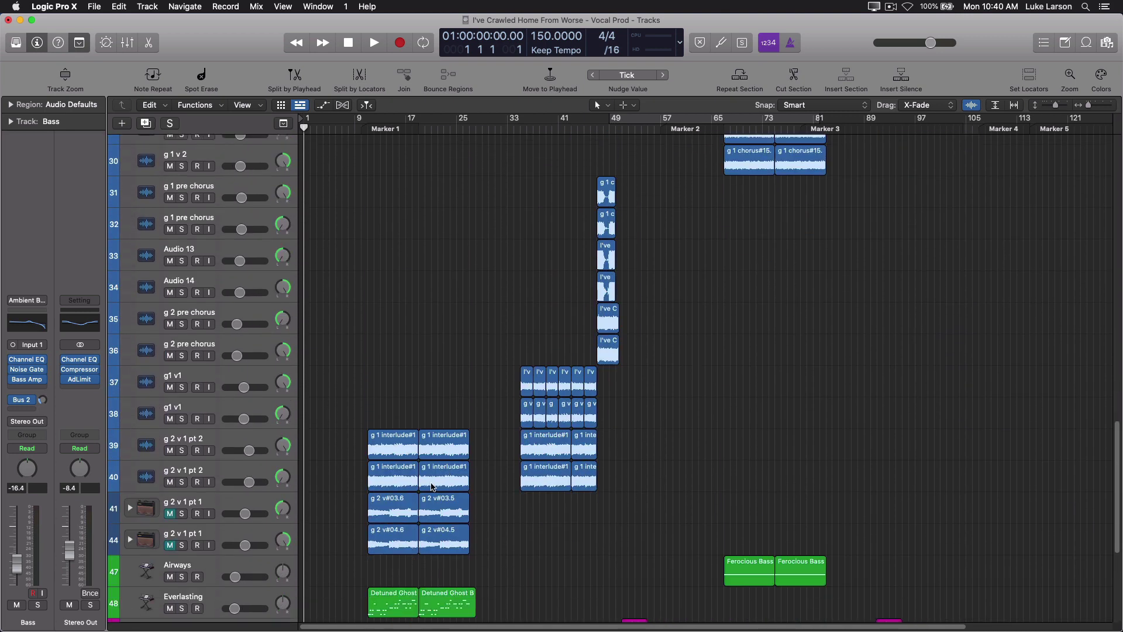
{"action": "scroll", "coordinate": [391, 470], "scroll_direction": "down", "scroll_amount": 1}
{"action": "scroll", "coordinate": [305, 467], "scroll_direction": "up", "scroll_amount": 20}
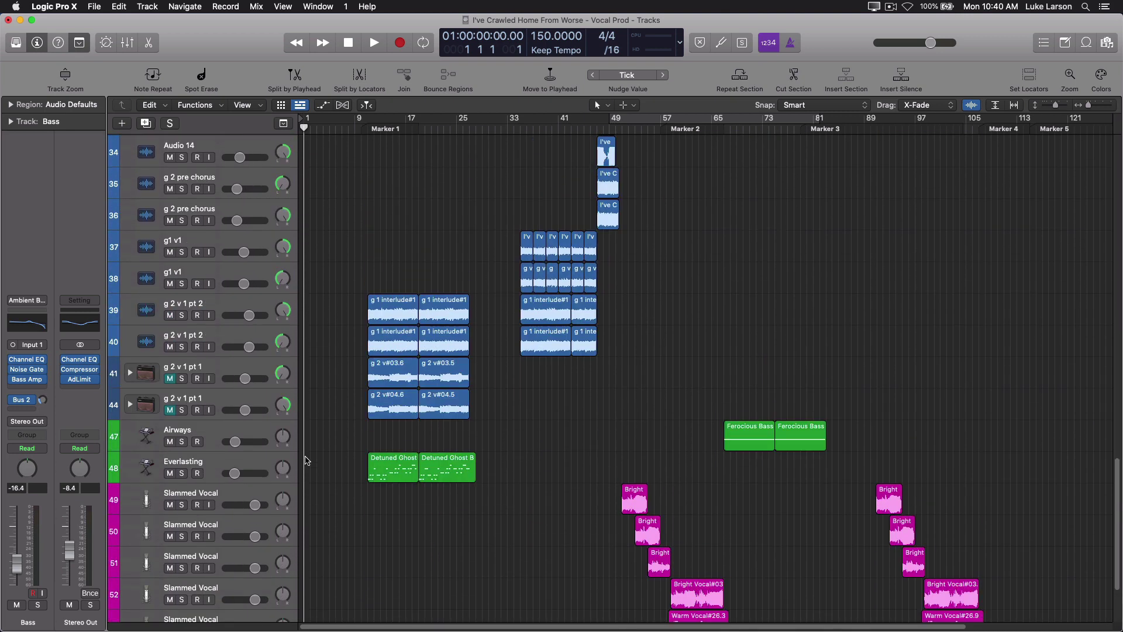
{"action": "scroll", "coordinate": [410, 465], "scroll_direction": "up", "scroll_amount": 8}
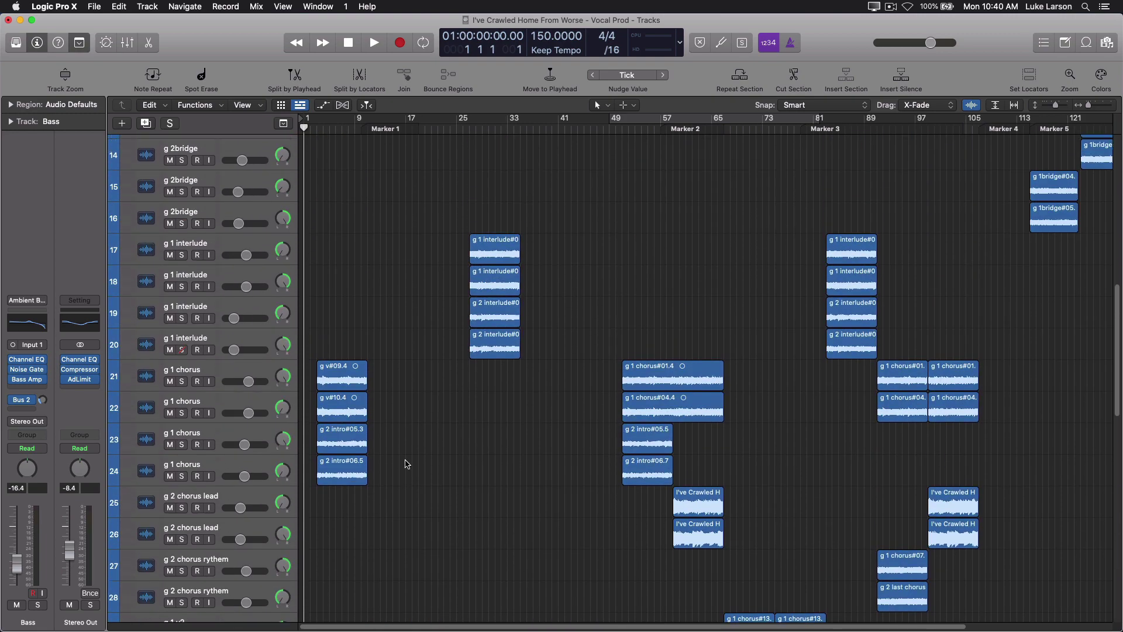
{"action": "scroll", "coordinate": [402, 462], "scroll_direction": "down", "scroll_amount": 7}
{"action": "scroll", "coordinate": [395, 468], "scroll_direction": "down", "scroll_amount": 20}
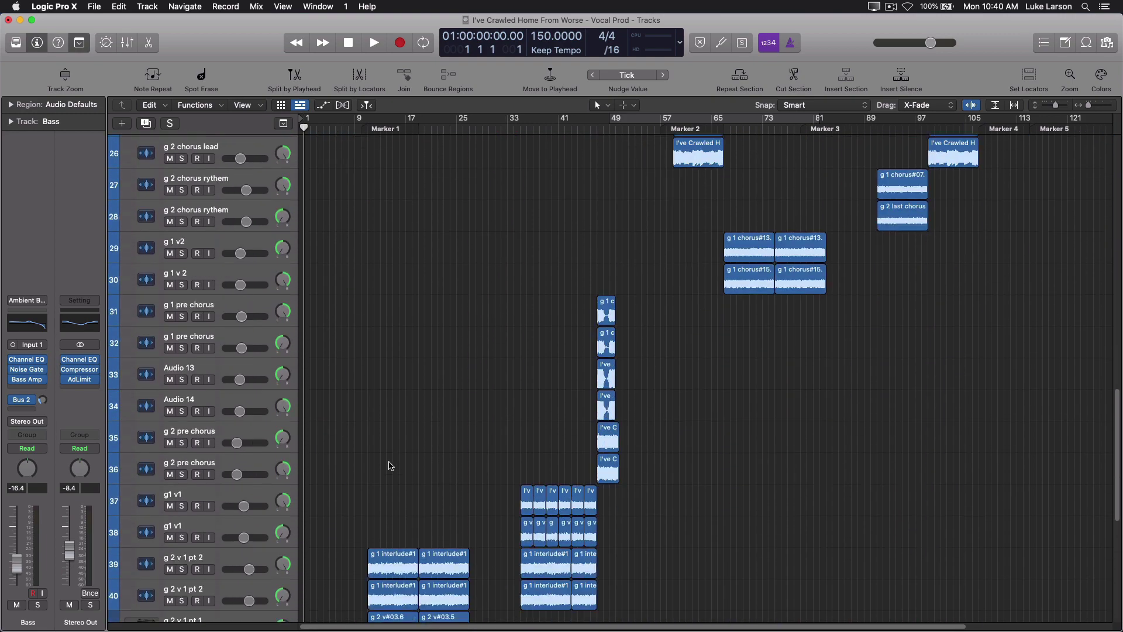
{"action": "scroll", "coordinate": [476, 401], "scroll_direction": "up", "scroll_amount": 20}
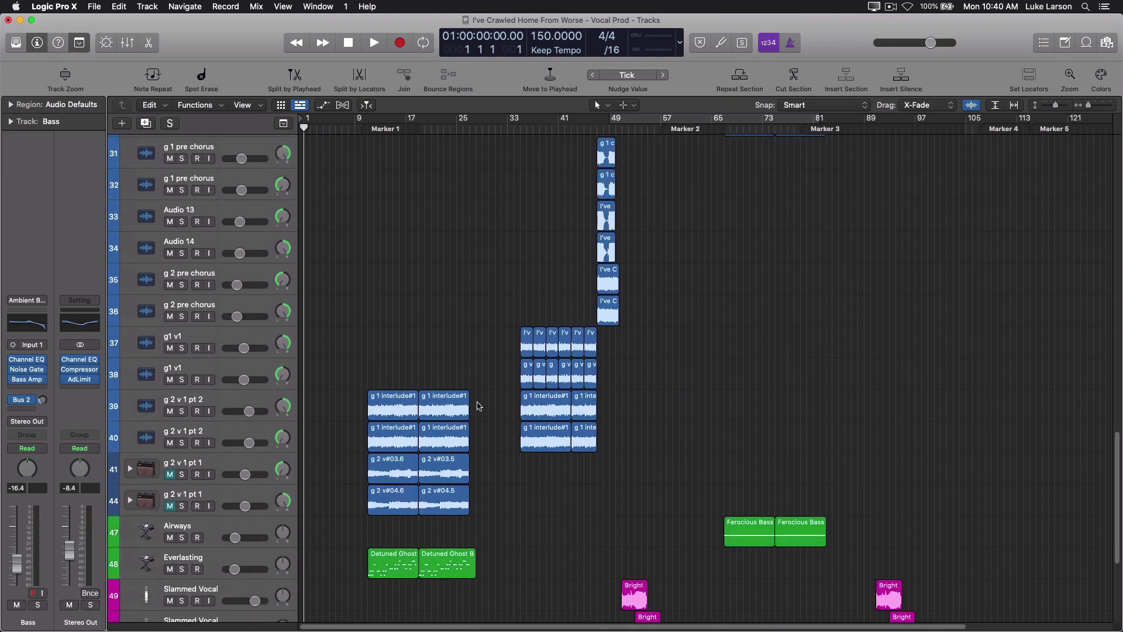
{"action": "scroll", "coordinate": [433, 351], "scroll_direction": "up", "scroll_amount": 12}
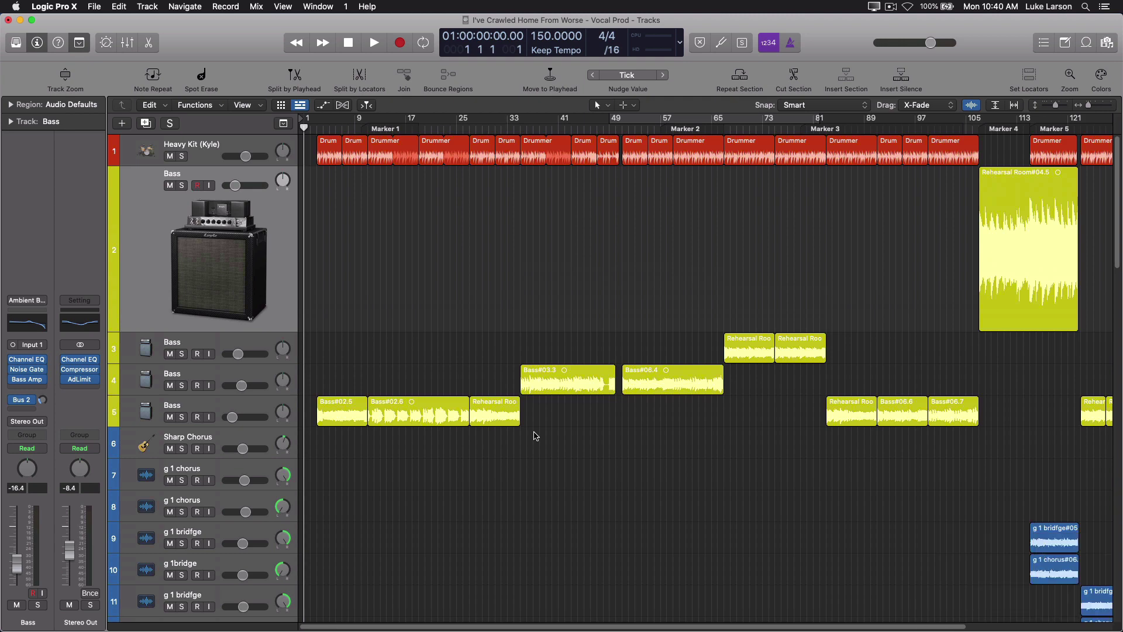
- Rename the Heavy Kit track to Drums
{"action": "left_click", "coordinate": [193, 148]}
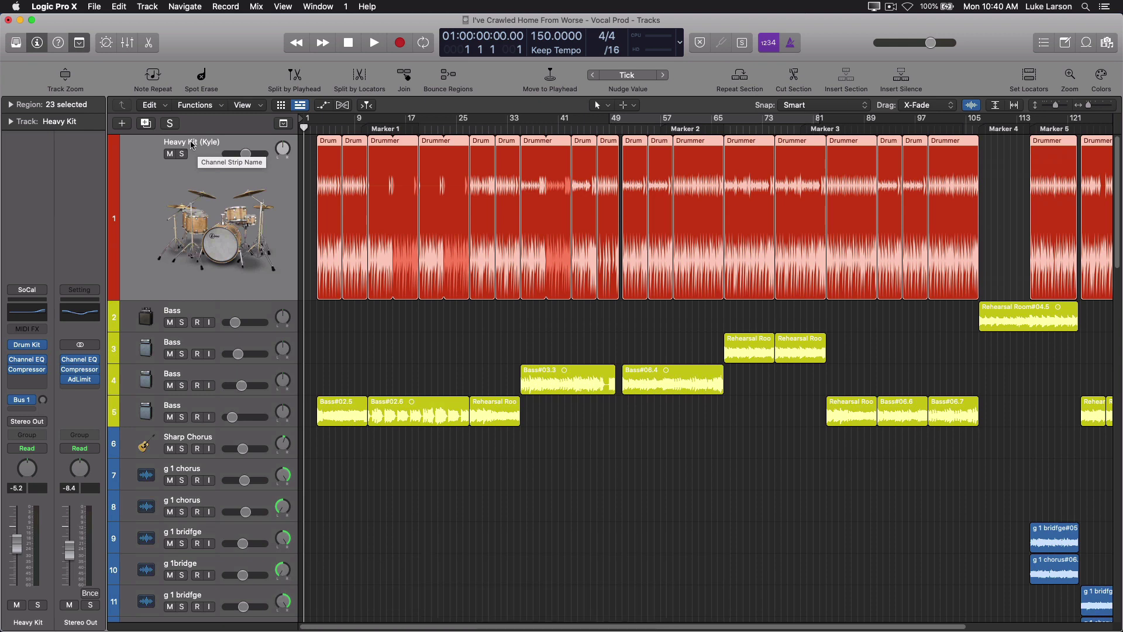
{"action": "double_click", "coordinate": [193, 144]}
{"action": "type", "text": "Drums"}
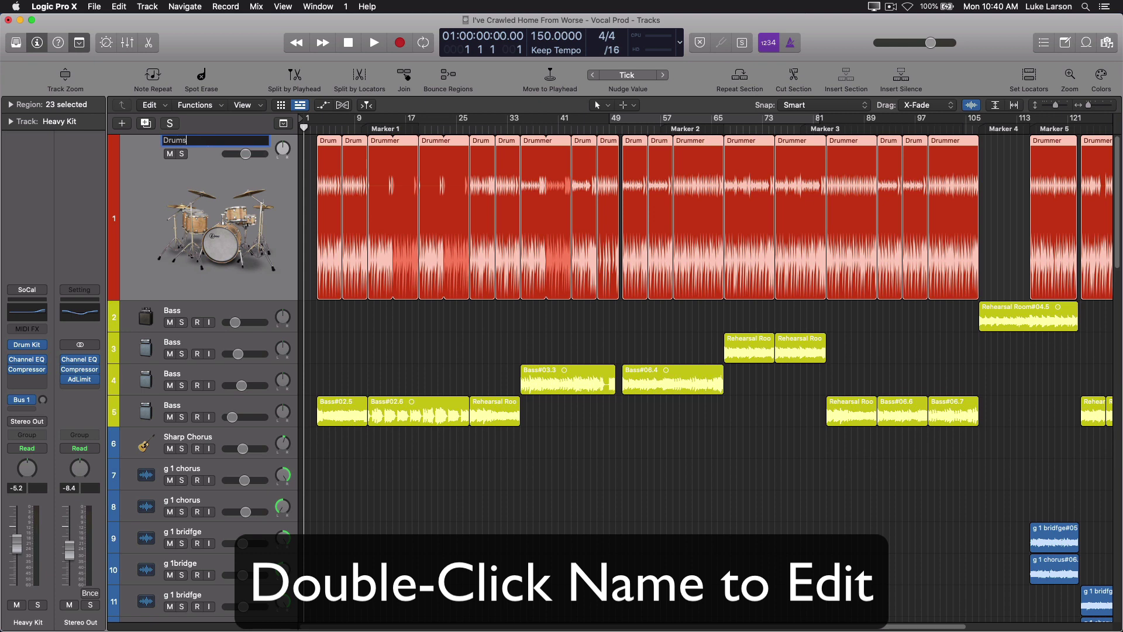
{"action": "key", "text": "Return"}
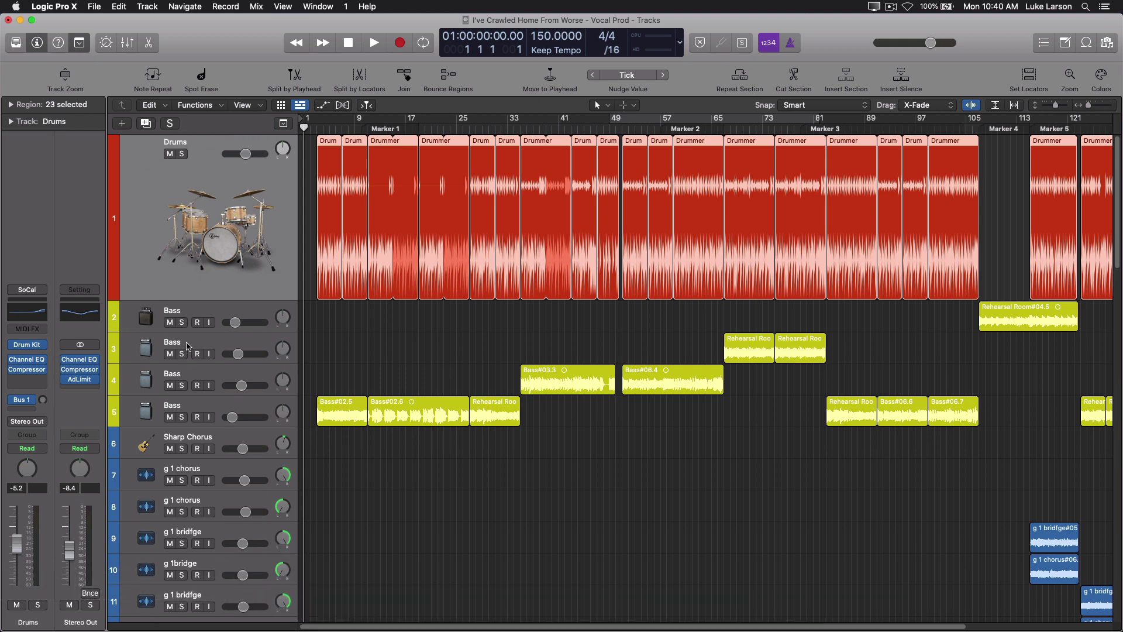
{"action": "scroll", "coordinate": [206, 410], "scroll_direction": "down", "scroll_amount": 5}
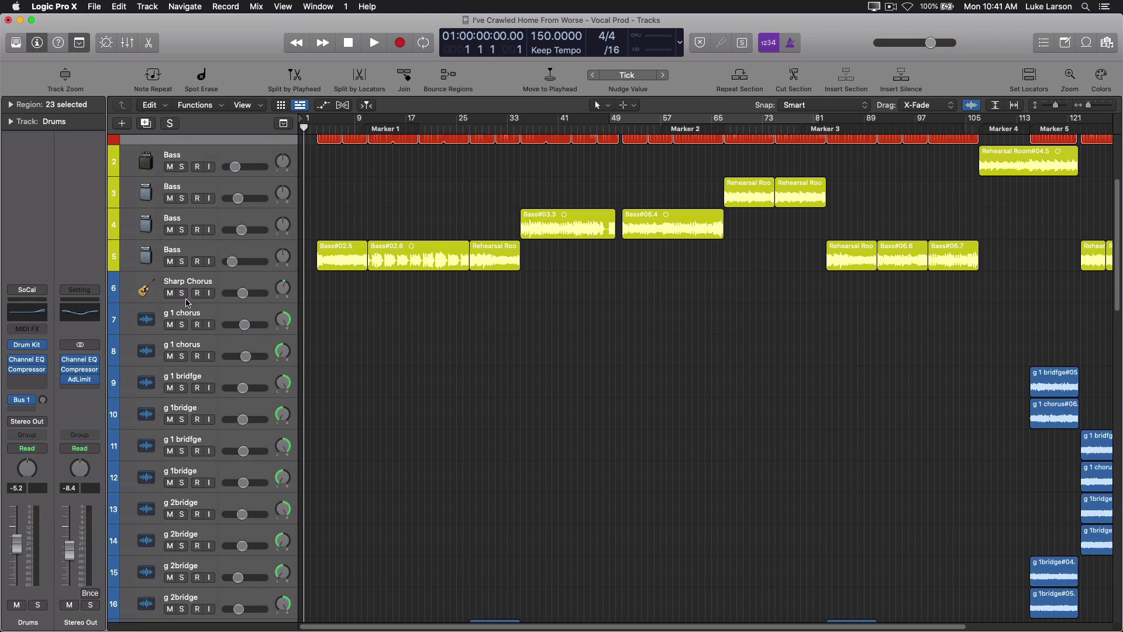
{"action": "scroll", "coordinate": [196, 339], "scroll_direction": "down", "scroll_amount": 1}
{"action": "scroll", "coordinate": [196, 340], "scroll_direction": "down", "scroll_amount": 2}
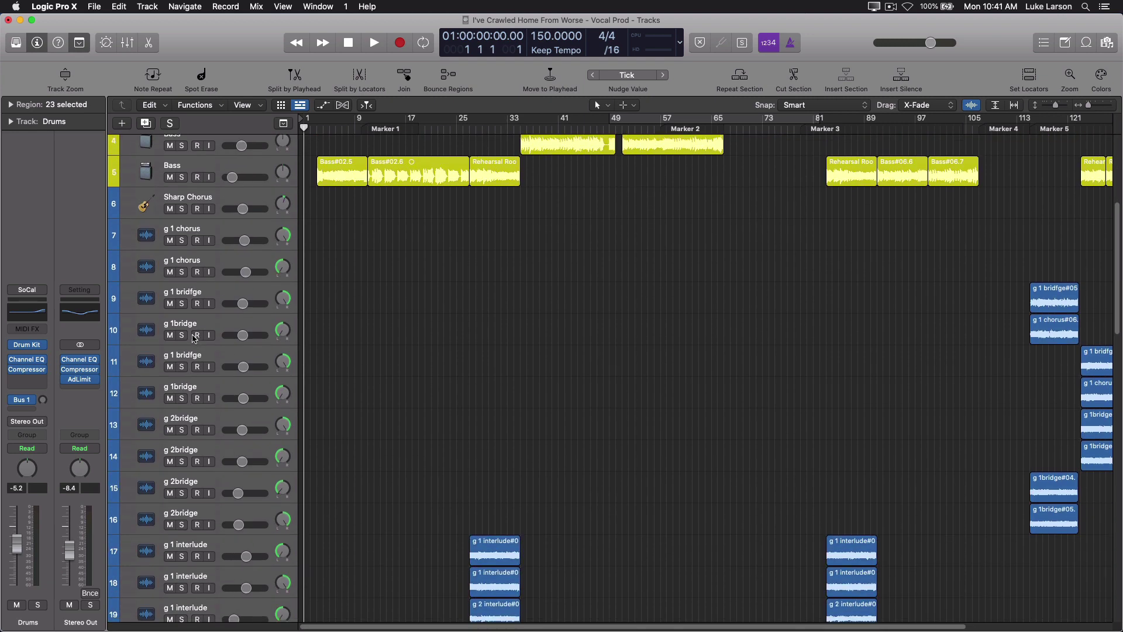
- Rename the Audio 13 track as GTR L and the Audio 14 track as GTR R
{"action": "scroll", "coordinate": [194, 338], "scroll_direction": "down", "scroll_amount": 8}
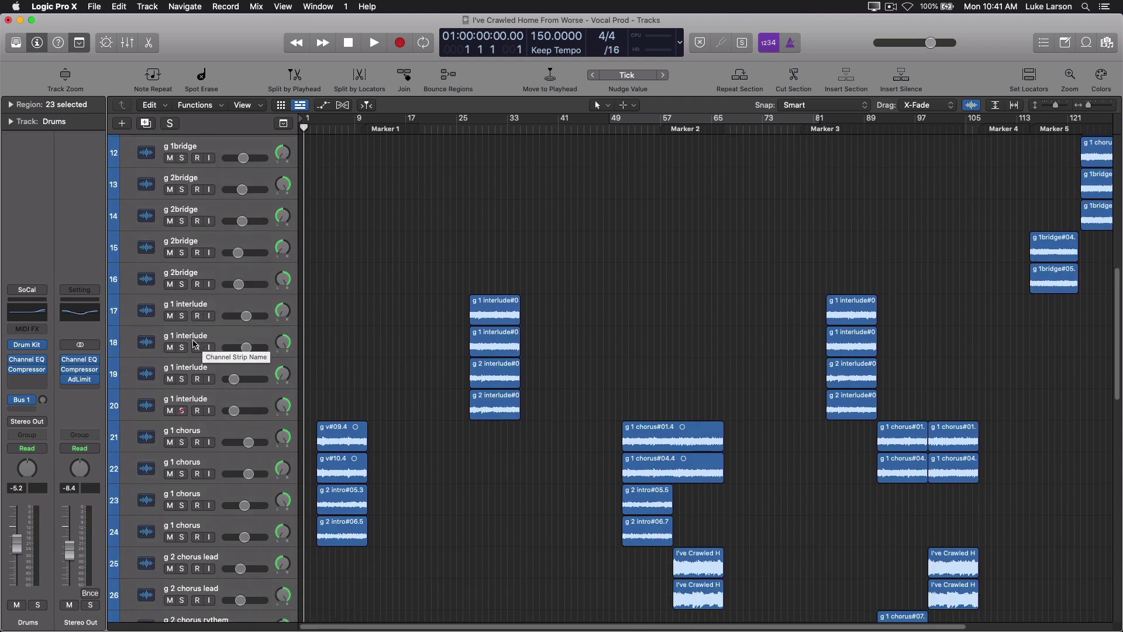
{"action": "scroll", "coordinate": [194, 339], "scroll_direction": "down", "scroll_amount": 10}
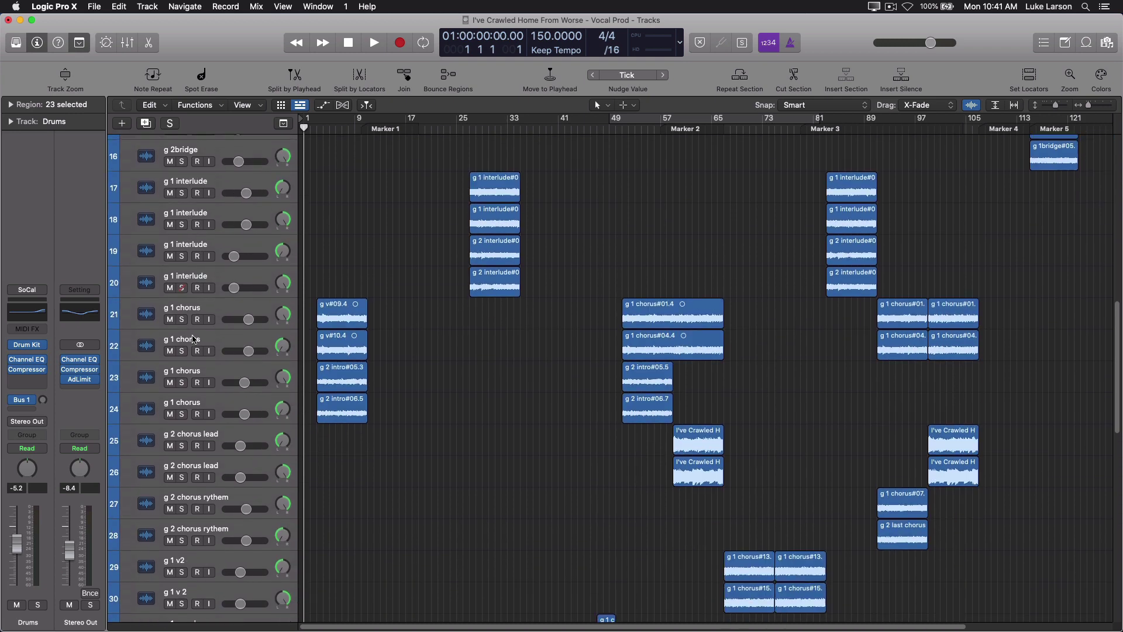
{"action": "scroll", "coordinate": [193, 342], "scroll_direction": "down", "scroll_amount": 5}
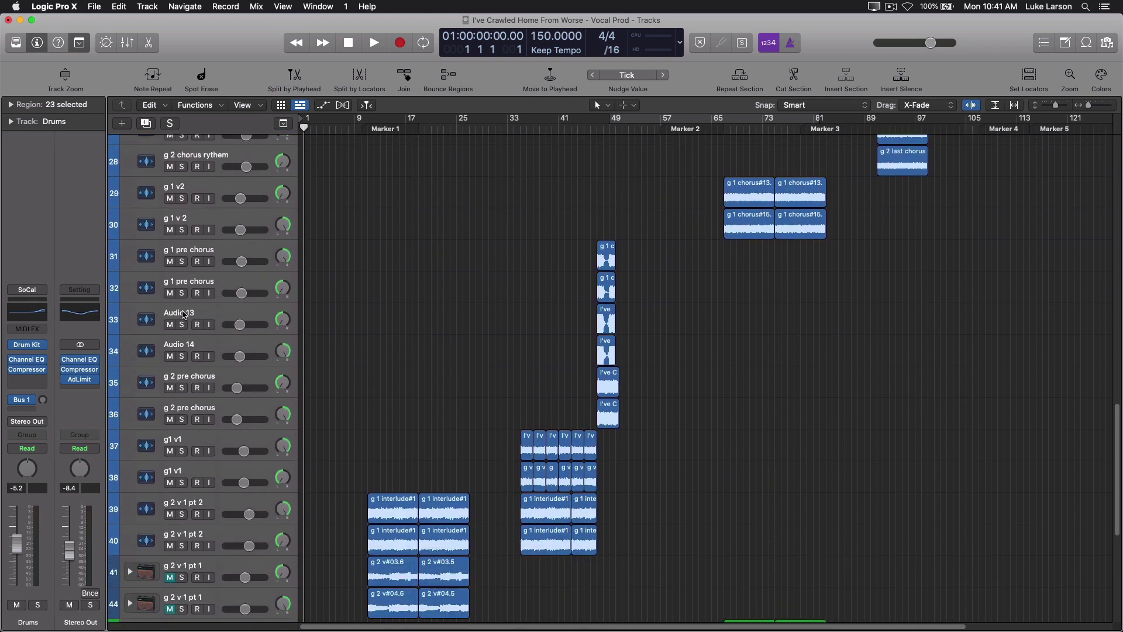
{"action": "left_click", "coordinate": [183, 315]}
{"action": "key", "text": "b"}
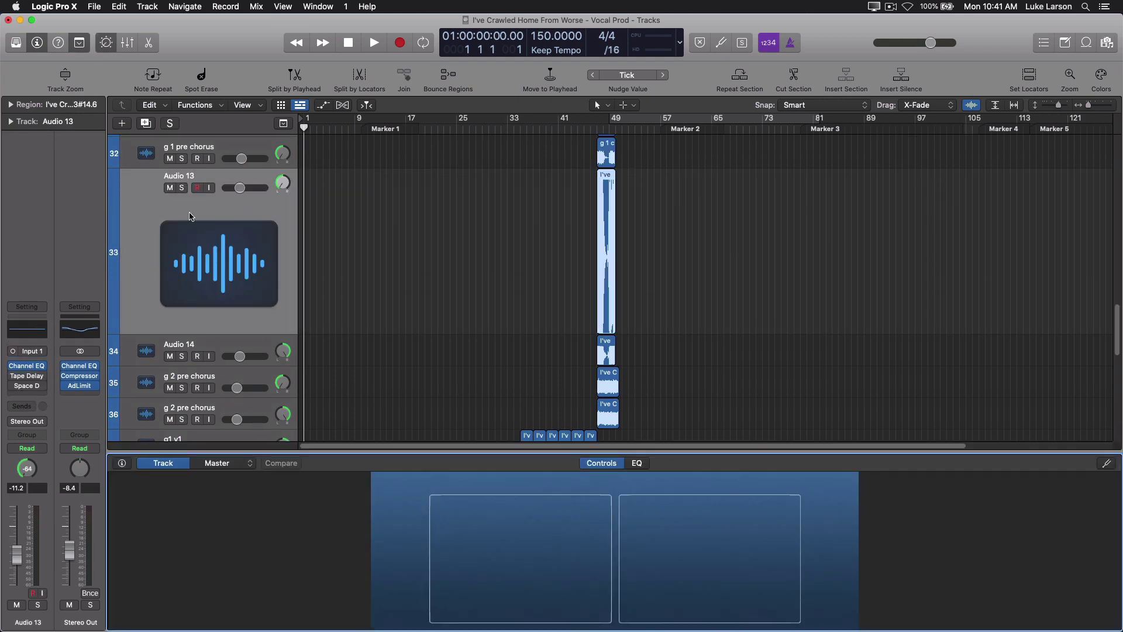
{"action": "left_click", "coordinate": [106, 43]}
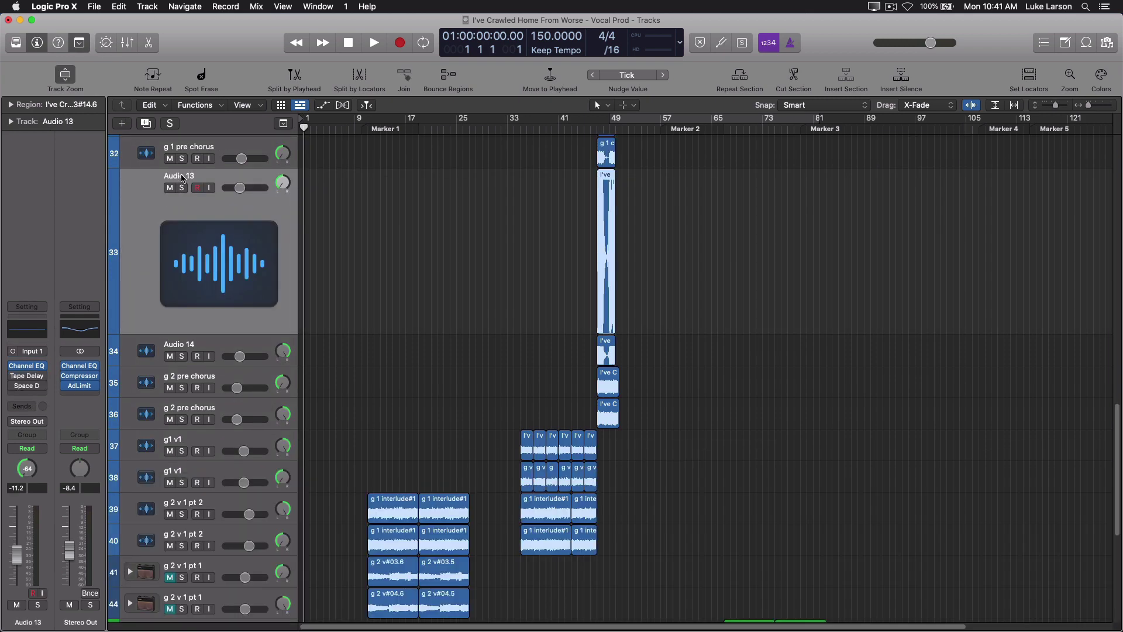
{"action": "double_click", "coordinate": [182, 176]}
{"action": "type", "text": "GTR"}
{"action": "type", "text": "L"}
{"action": "key", "text": "Tab"}
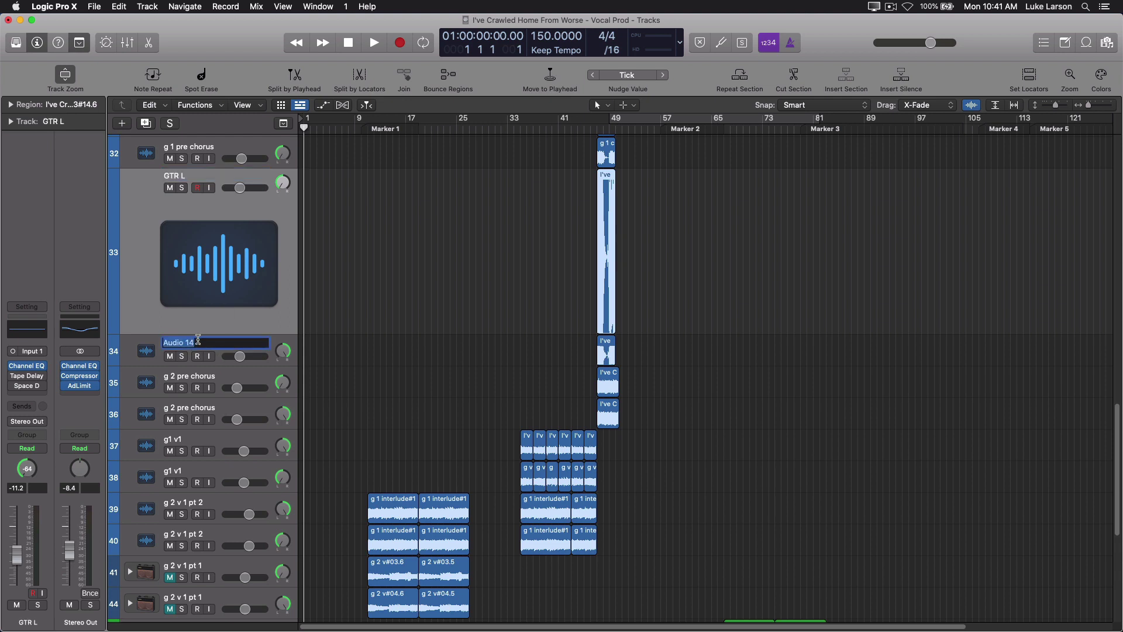
{"action": "type", "text": "GTR R"}
{"action": "key", "text": "Return"}
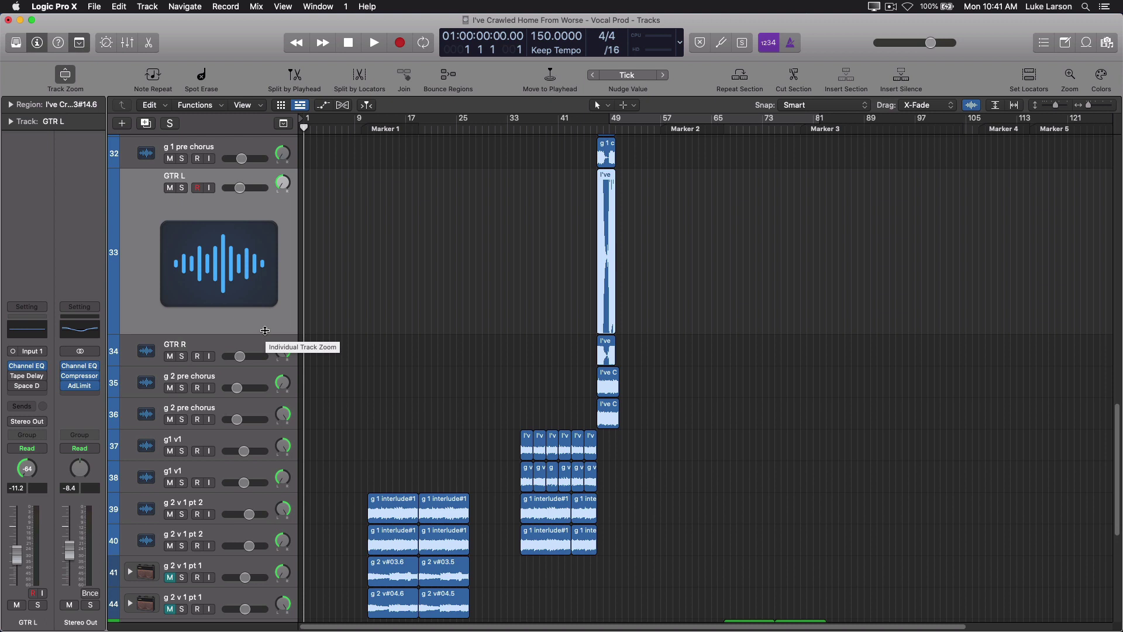
- Solo the Airways and Everlasting tracks and briefly play the Everlasting part from bar 11
{"action": "scroll", "coordinate": [211, 483], "scroll_direction": "down", "scroll_amount": 4}
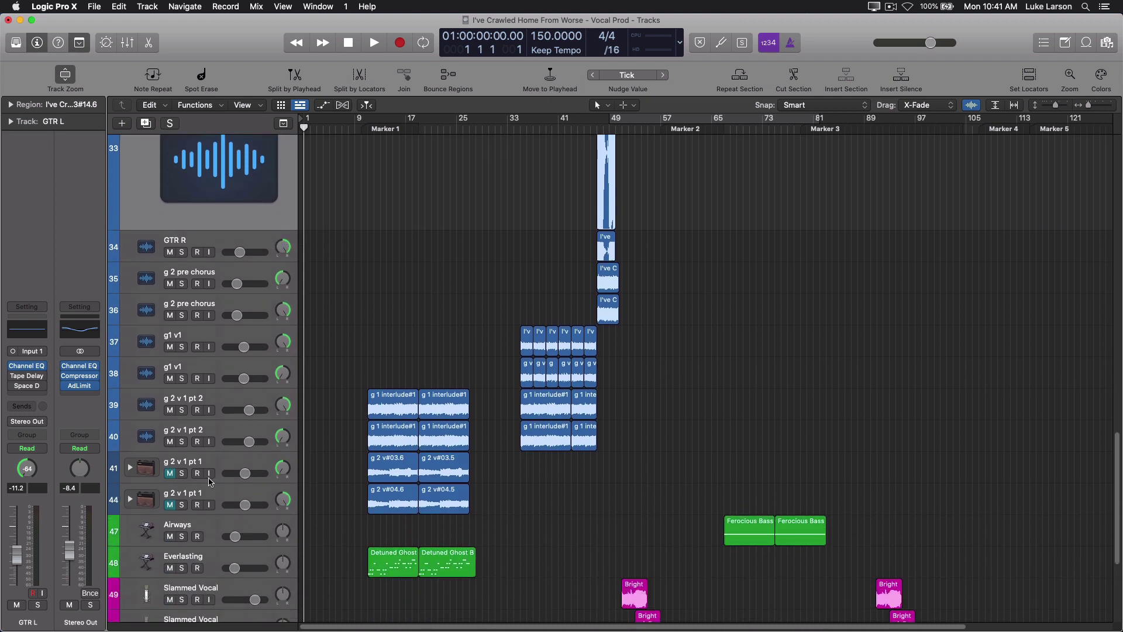
{"action": "scroll", "coordinate": [211, 476], "scroll_direction": "down", "scroll_amount": 7}
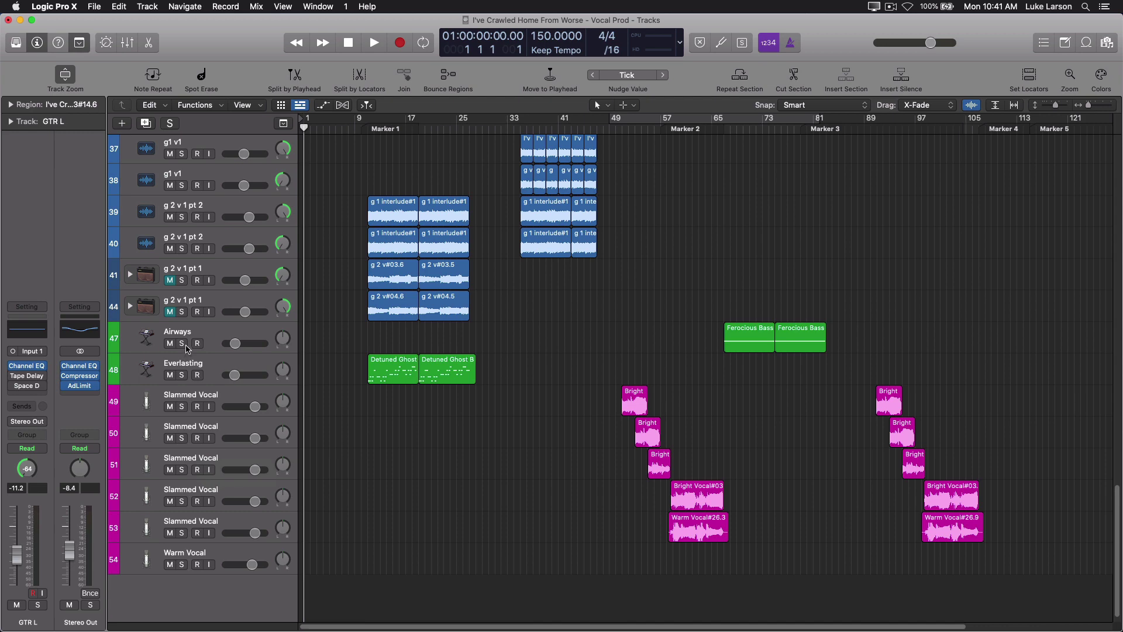
{"action": "left_click", "coordinate": [180, 344]}
{"action": "left_click", "coordinate": [182, 375]}
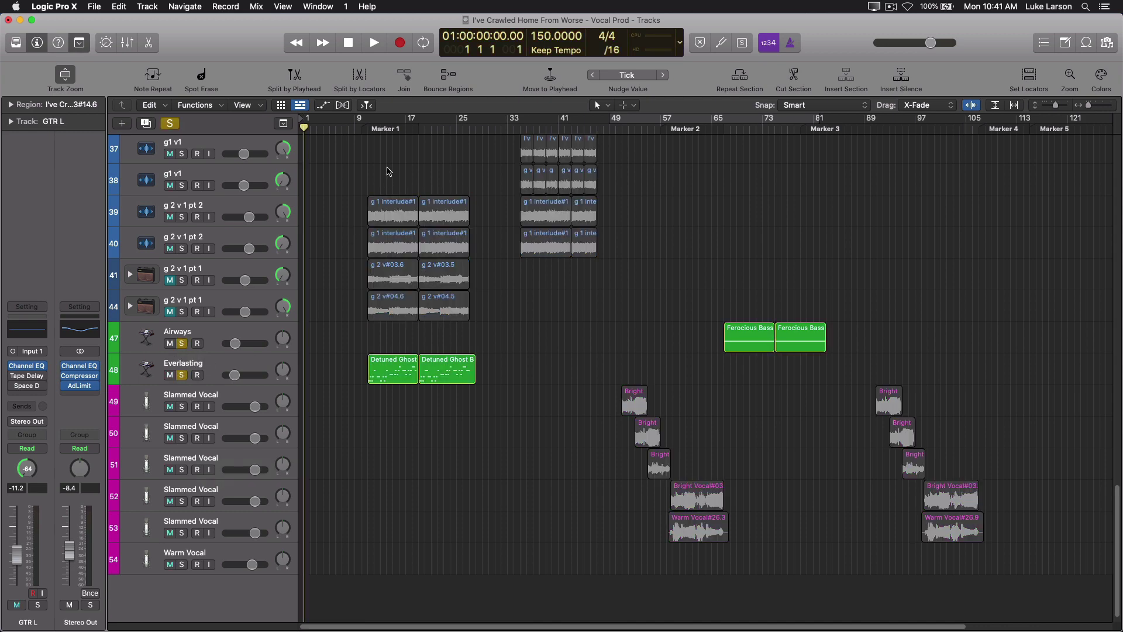
{"action": "left_click", "coordinate": [367, 129]}
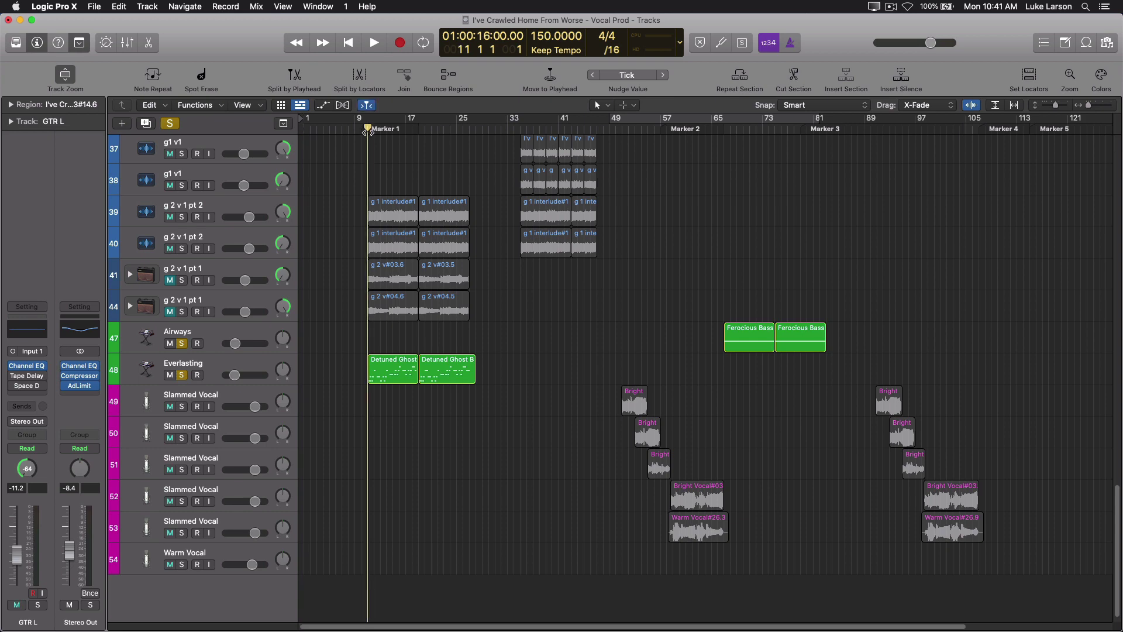
{"action": "key", "text": "space"}
{"action": "key", "text": "space"}
- Rename the Everlasting track as Synth Lead
{"action": "left_click", "coordinate": [190, 366]}
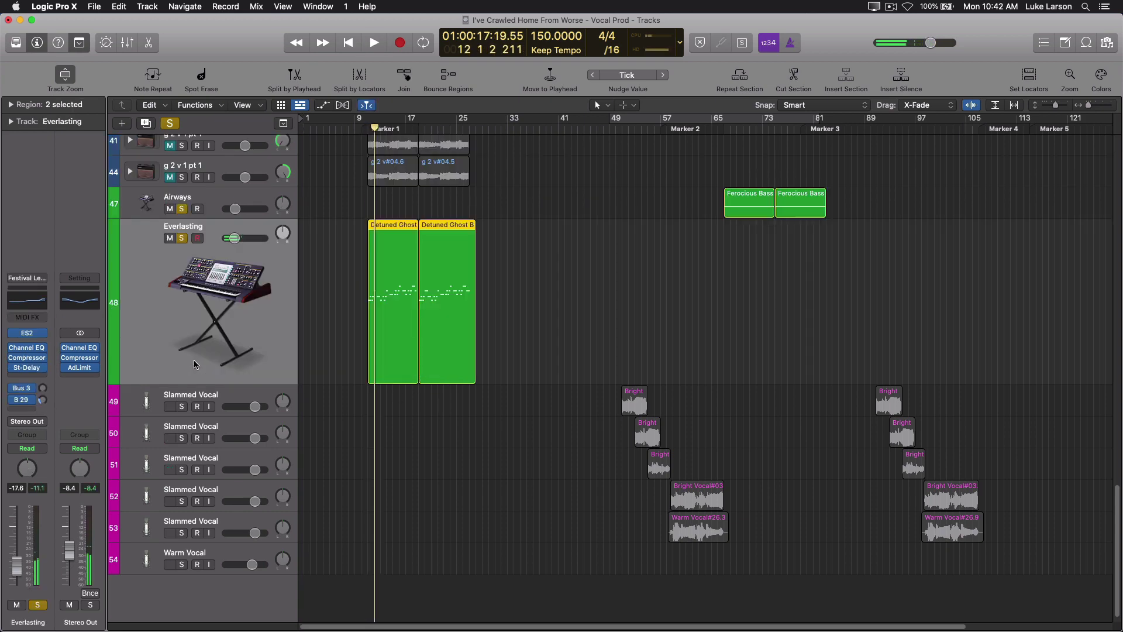
{"action": "double_click", "coordinate": [183, 226]}
{"action": "type", "text": "Synth"}
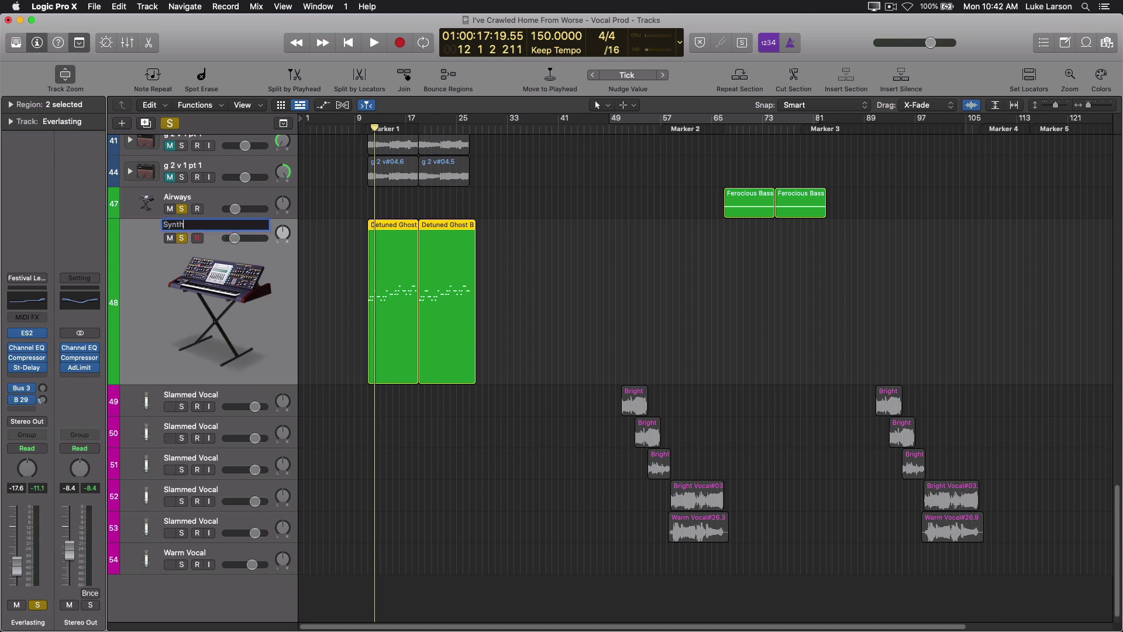
{"action": "type", "text": " Lead"}
{"action": "key", "text": "Return"}
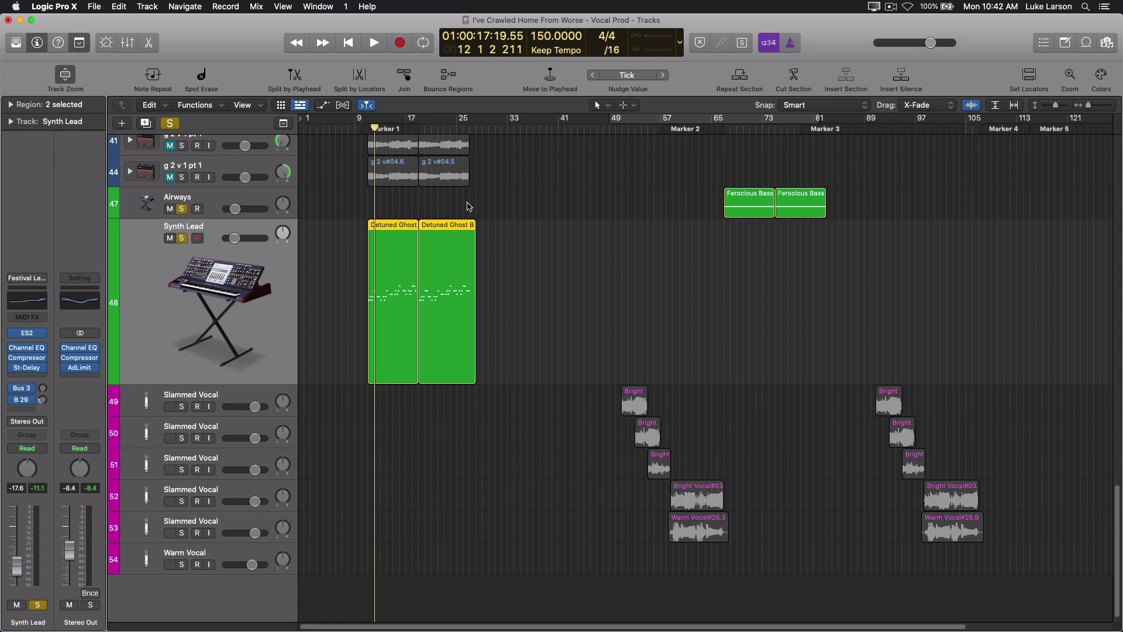
- Briefly play the Airways part from bar 67 and rename its track as Synth Pad
{"action": "left_click", "coordinate": [726, 128]}
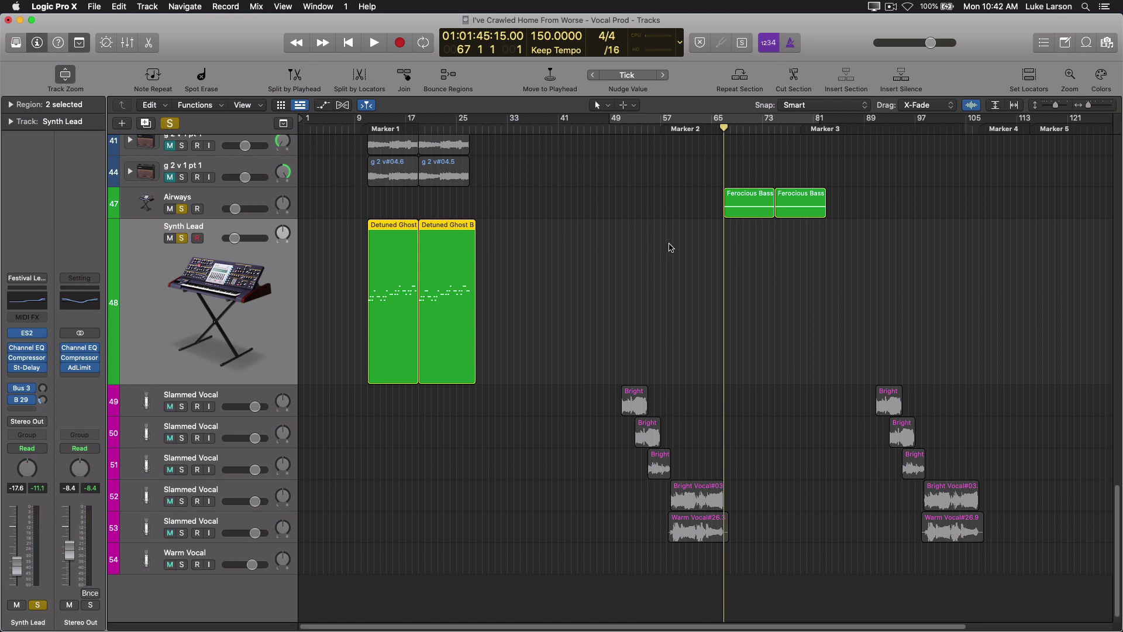
{"action": "key", "text": "space"}
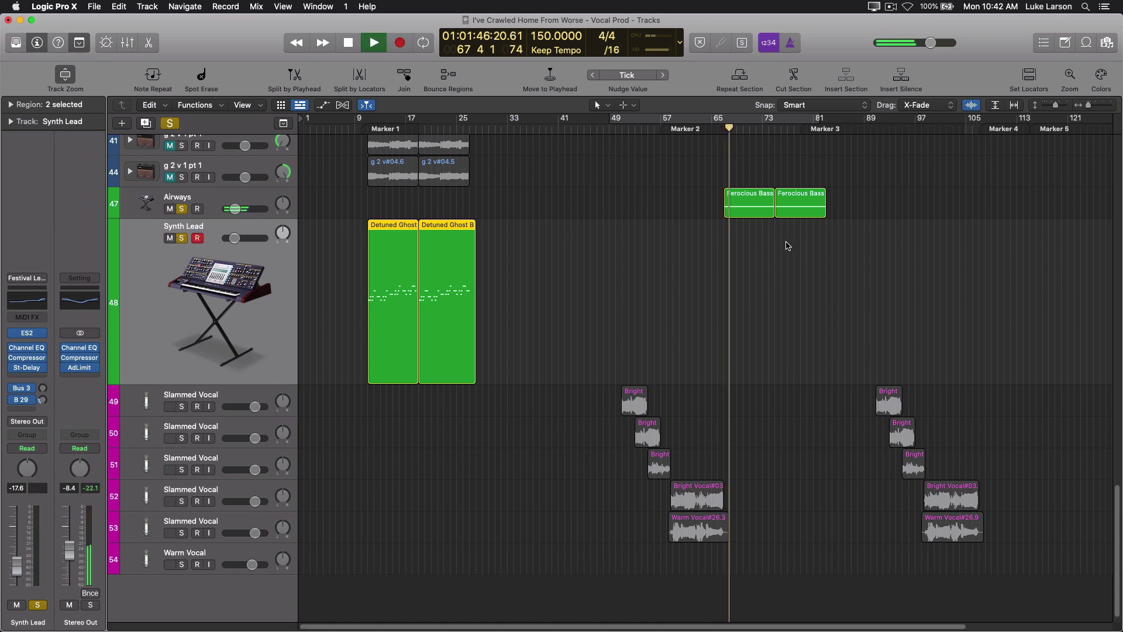
{"action": "key", "text": "space"}
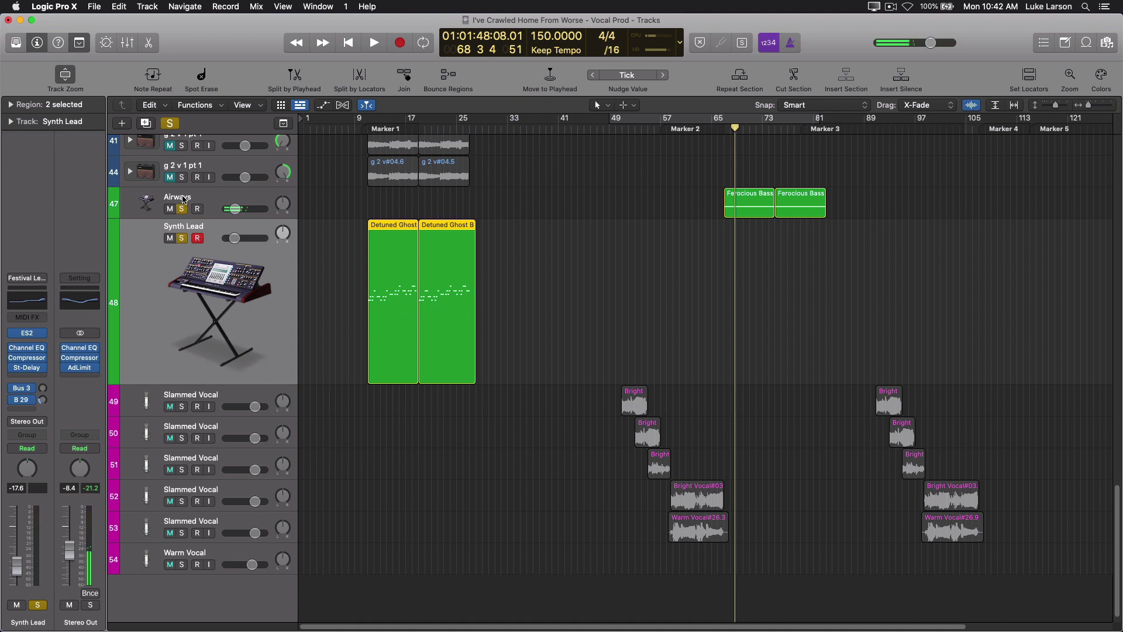
{"action": "double_click", "coordinate": [183, 201]}
{"action": "type", "text": "Sy"}
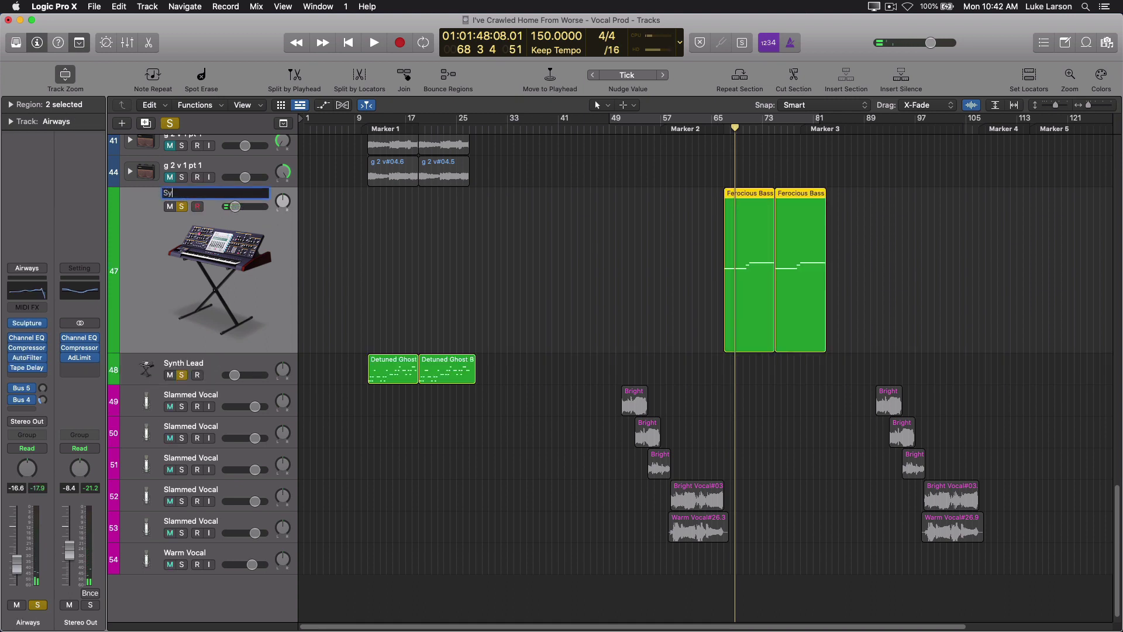
{"action": "type", "text": "tnth Pad"}
{"action": "key", "text": "Return"}
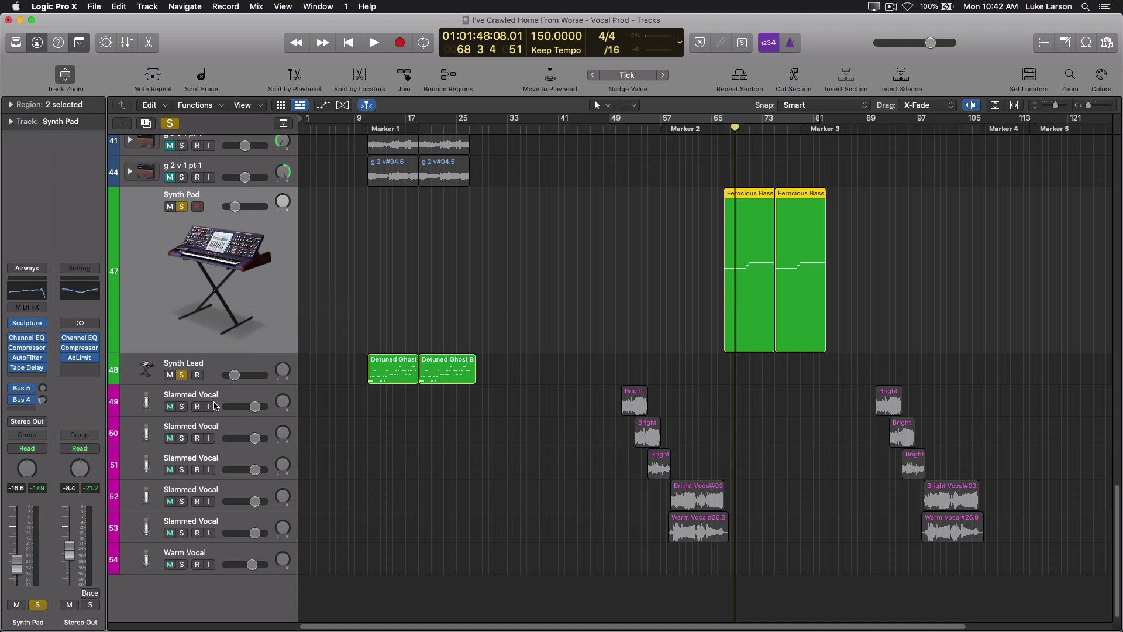
- Rename the first two Slammed Vocal tracks, 49 and 50, as LV Chorus
{"action": "left_click", "coordinate": [188, 400]}
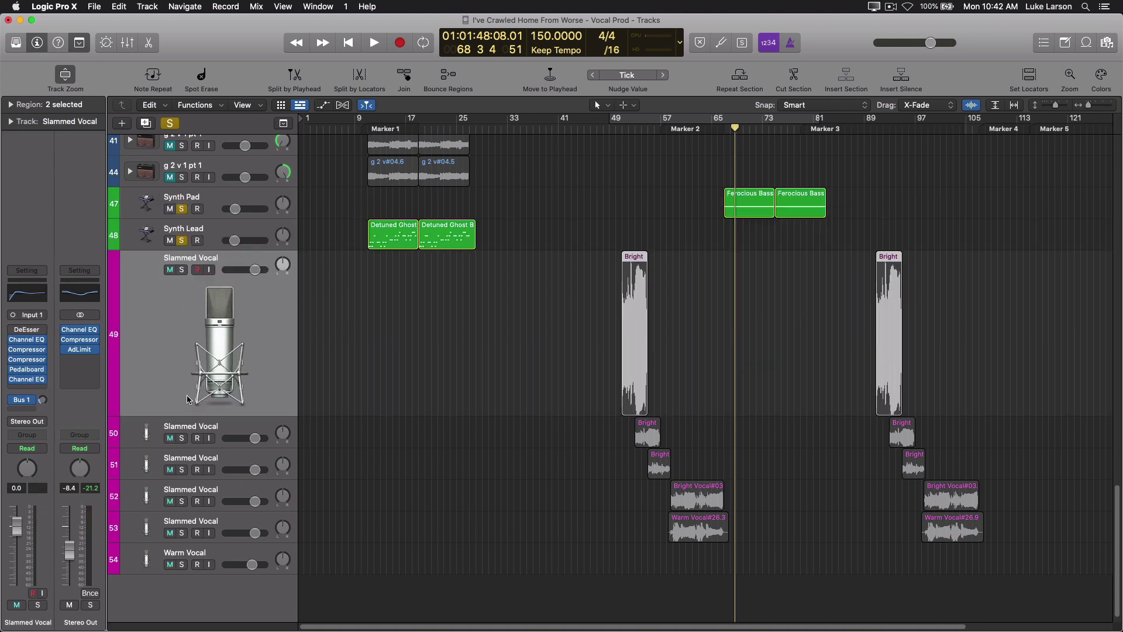
{"action": "double_click", "coordinate": [200, 258]}
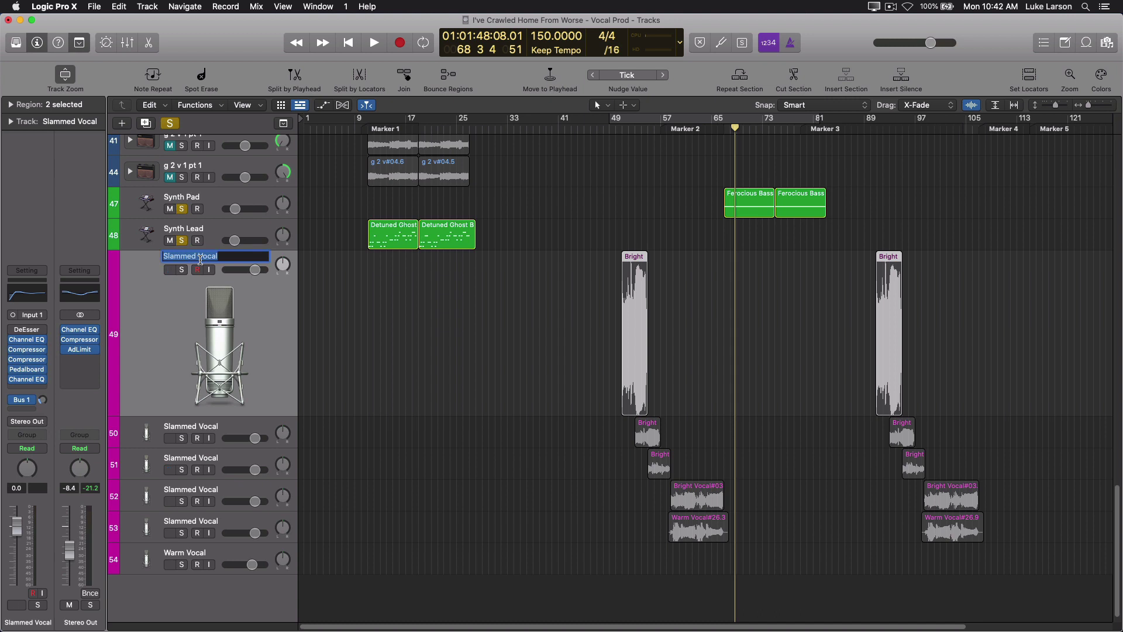
{"action": "type", "text": "lV"}
{"action": "key", "text": "BackSpace"}
{"action": "key", "text": "BackSpace"}
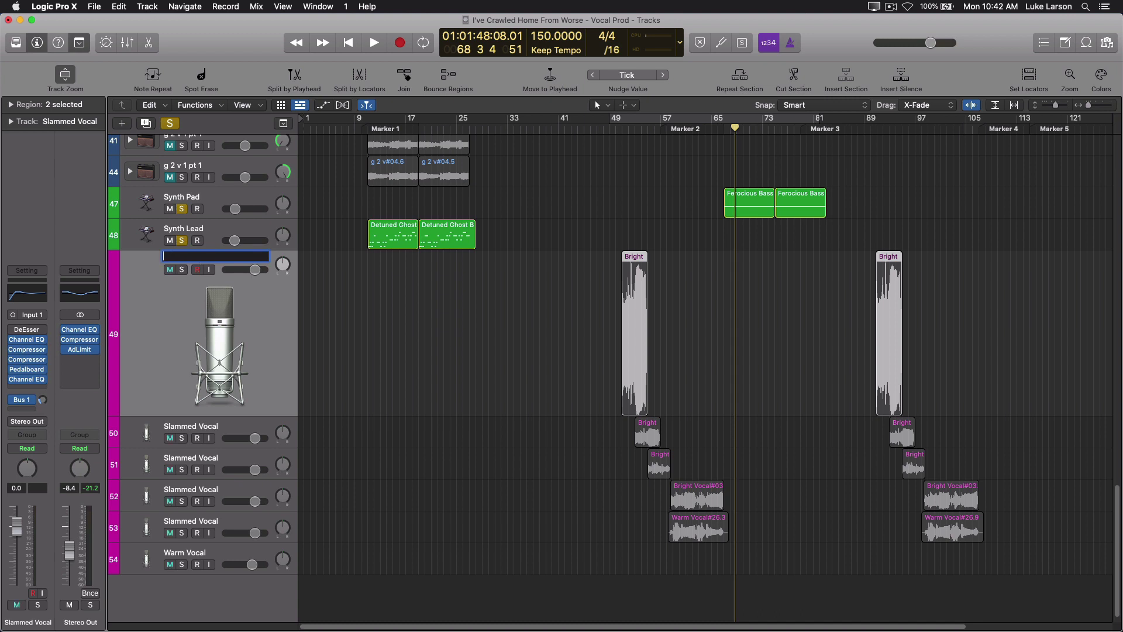
{"action": "type", "text": "LV Chorus"}
{"action": "key", "text": "Tab"}
{"action": "type", "text": "LV"}
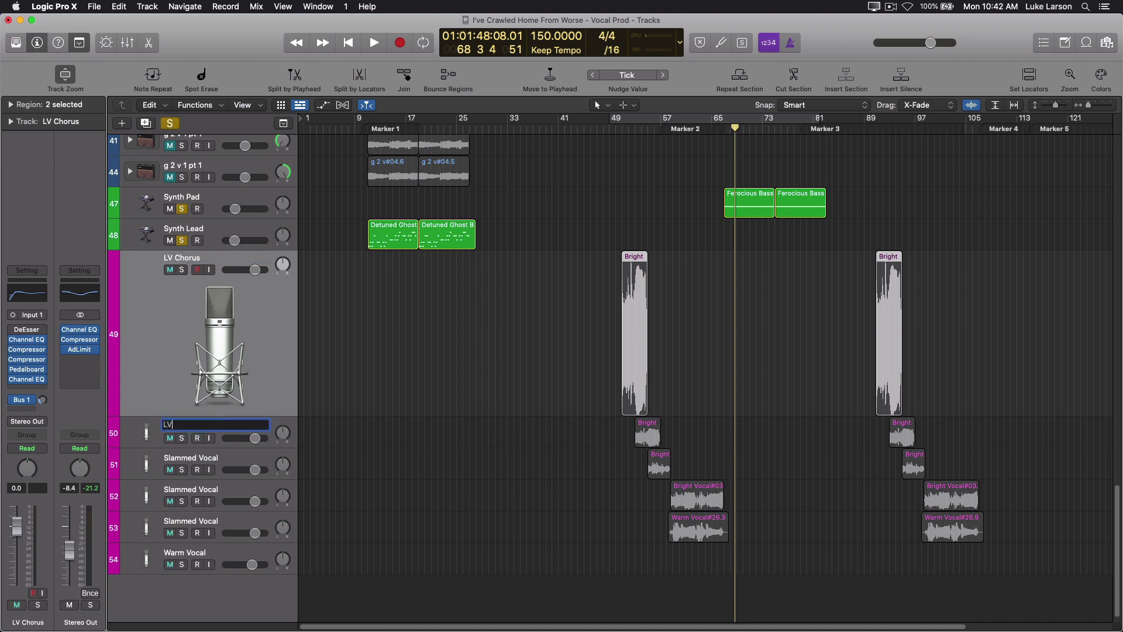
{"action": "type", "text": " Chorus"}
{"action": "key", "text": "Return"}
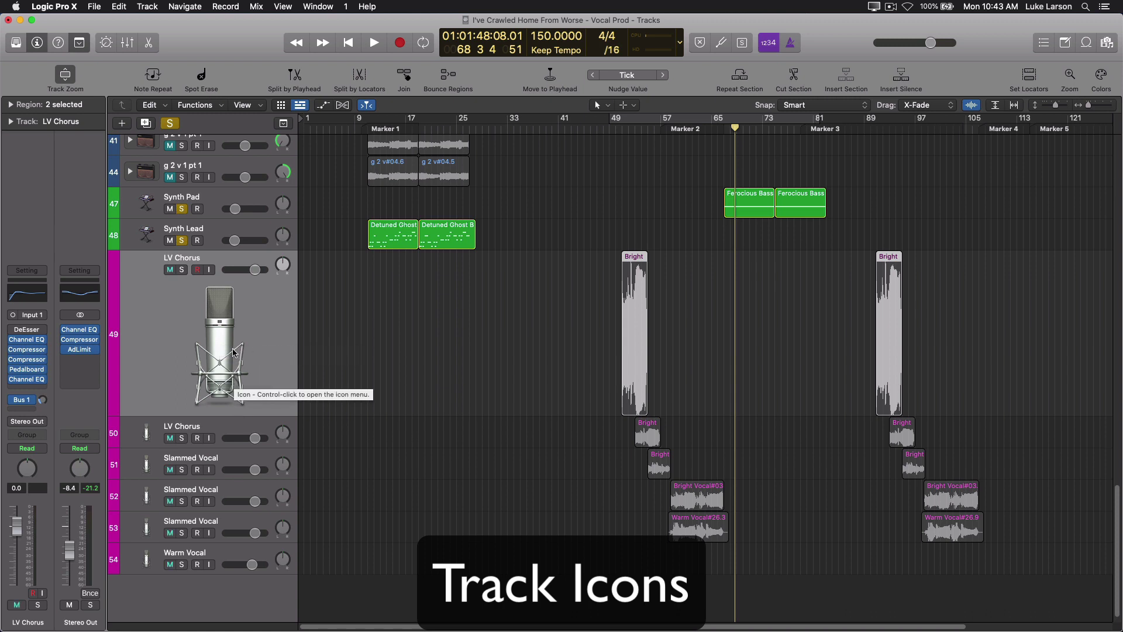
- Select the guitar tracks from g 1 chorus through track 40 and give them all an electric guitar icon from the Guitar category
{"action": "scroll", "coordinate": [228, 430], "scroll_direction": "up", "scroll_amount": 5}
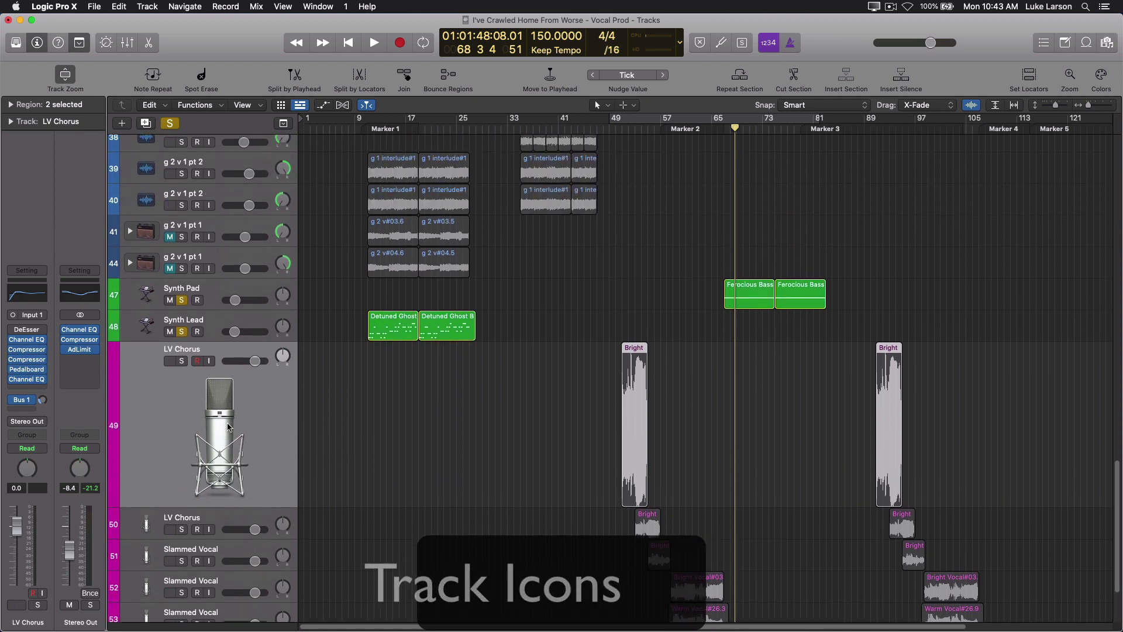
{"action": "scroll", "coordinate": [228, 426], "scroll_direction": "up", "scroll_amount": 1}
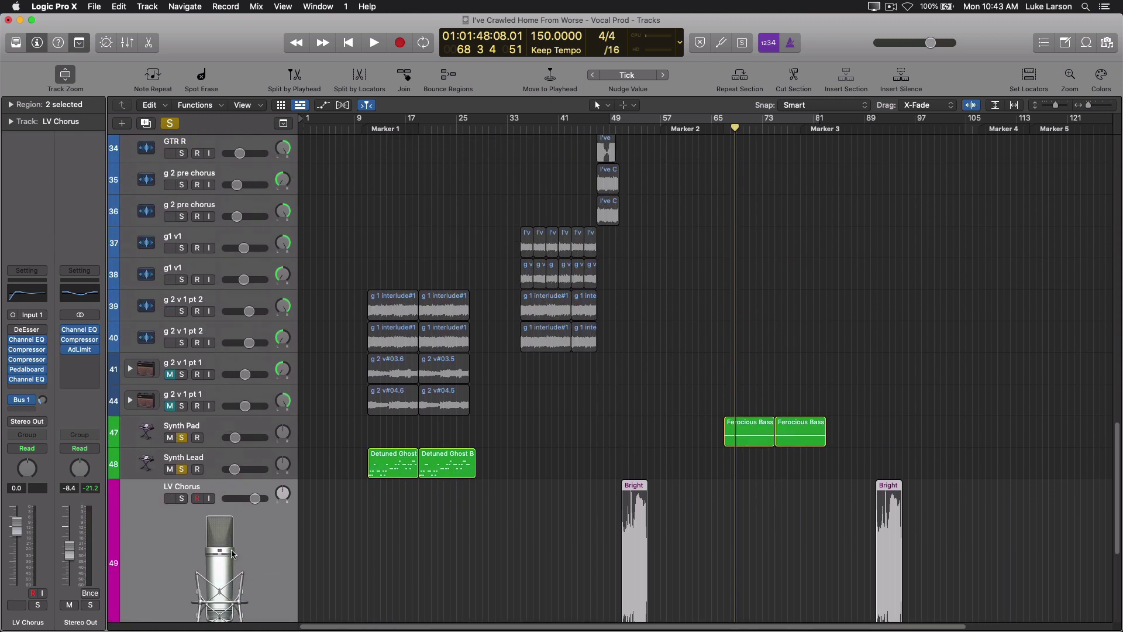
{"action": "scroll", "coordinate": [231, 554], "scroll_direction": "down", "scroll_amount": 4}
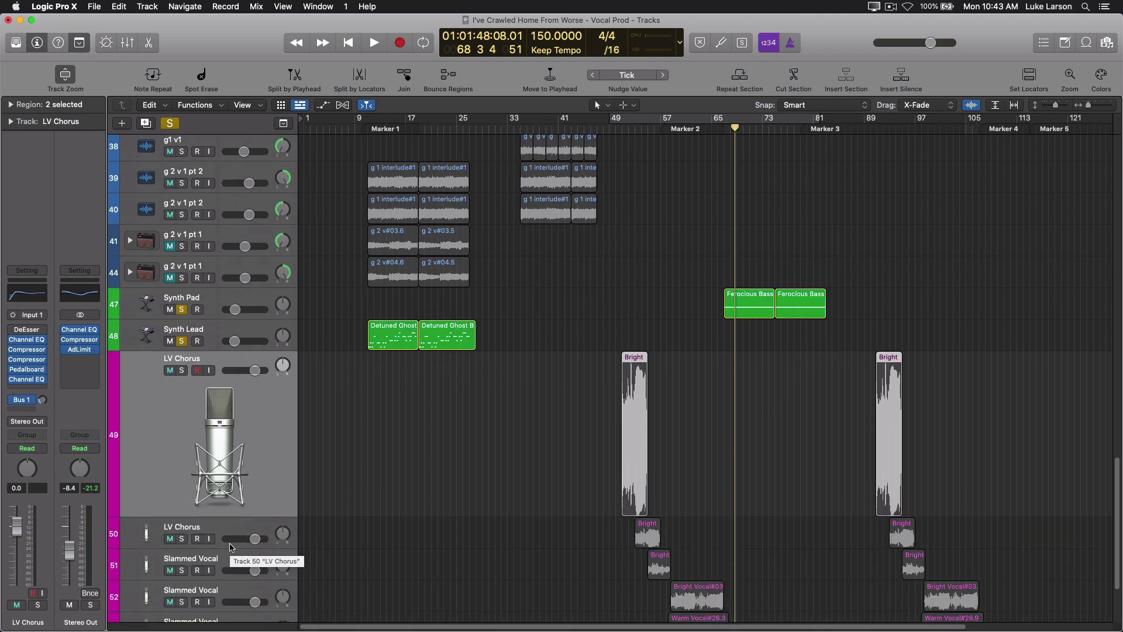
{"action": "scroll", "coordinate": [230, 547], "scroll_direction": "up", "scroll_amount": 12}
{"action": "scroll", "coordinate": [230, 544], "scroll_direction": "up", "scroll_amount": 20}
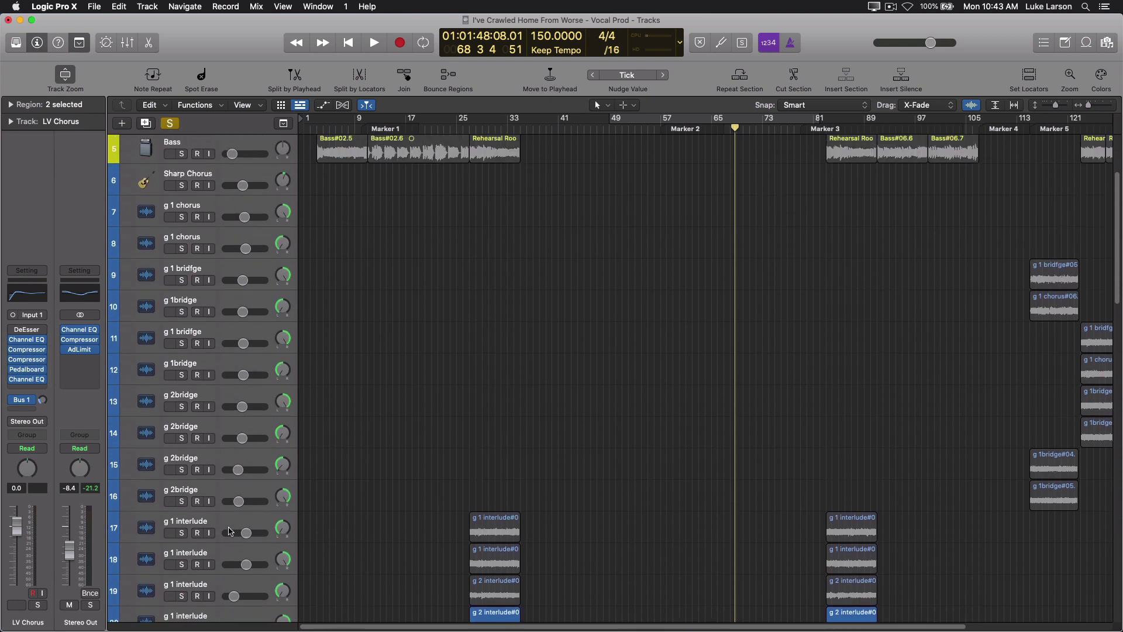
{"action": "scroll", "coordinate": [229, 531], "scroll_direction": "up", "scroll_amount": 5}
{"action": "left_click", "coordinate": [172, 331]}
{"action": "scroll", "coordinate": [208, 435], "scroll_direction": "down", "scroll_amount": 15}
{"action": "scroll", "coordinate": [208, 434], "scroll_direction": "down", "scroll_amount": 18}
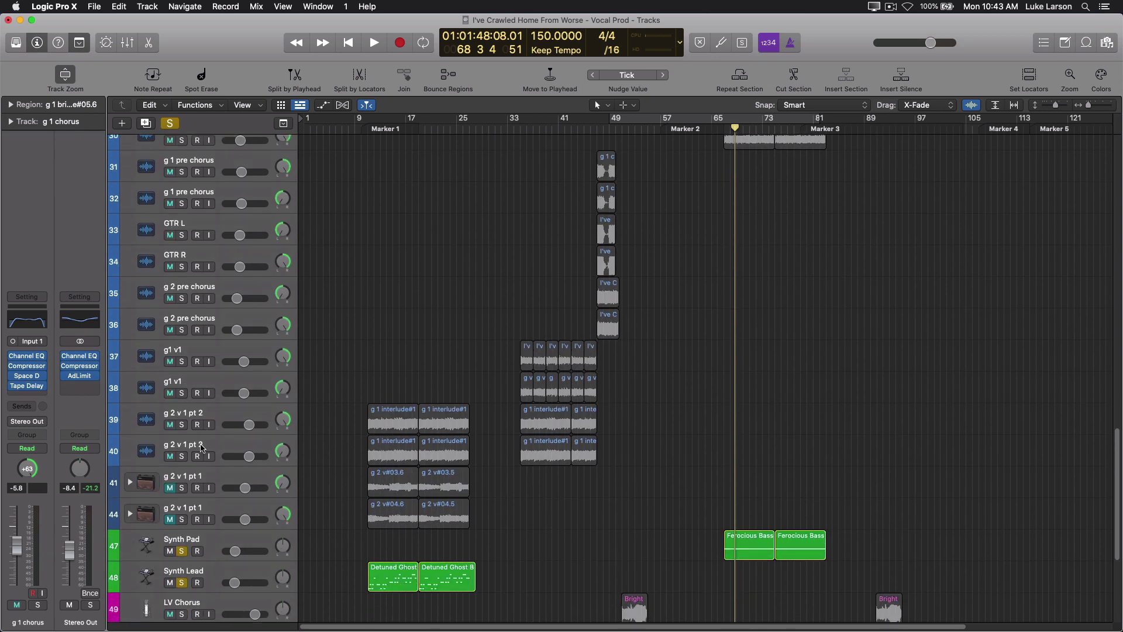
{"action": "key", "text": "super+a"}
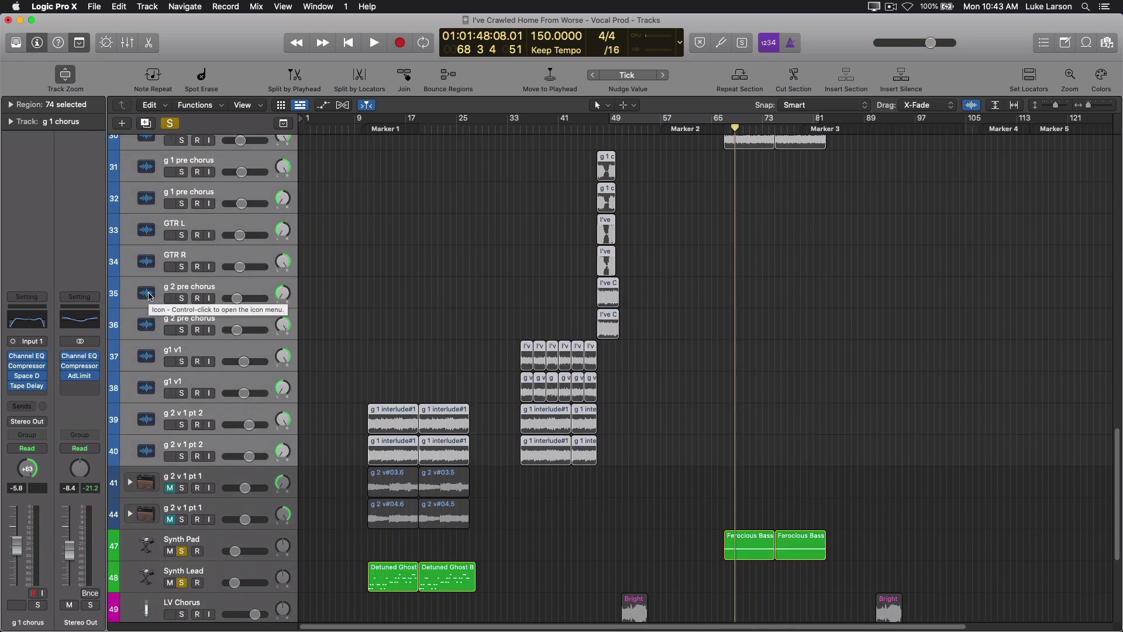
{"action": "left_click", "coordinate": [147, 294], "text": "ctrl"}
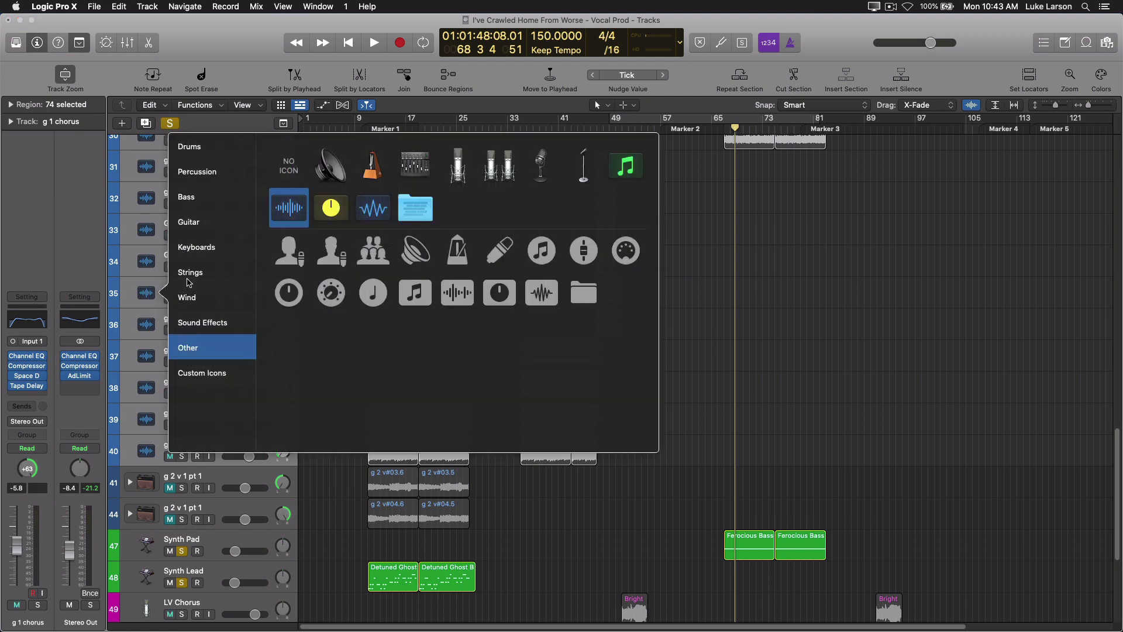
{"action": "mouse_move", "coordinate": [193, 222]}
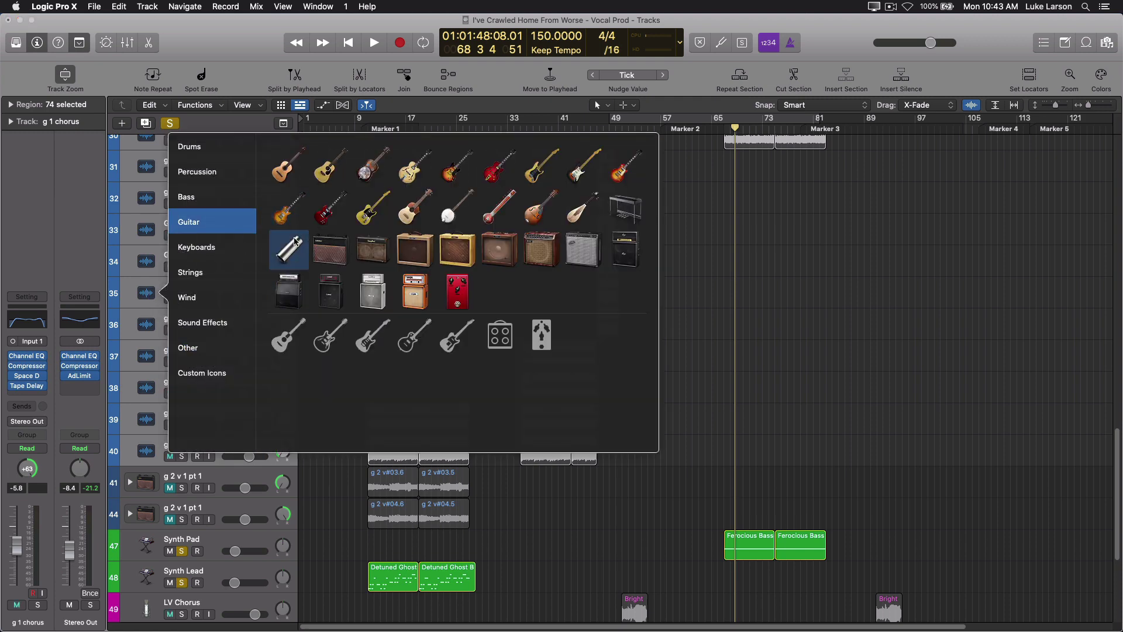
{"action": "left_click", "coordinate": [290, 214]}
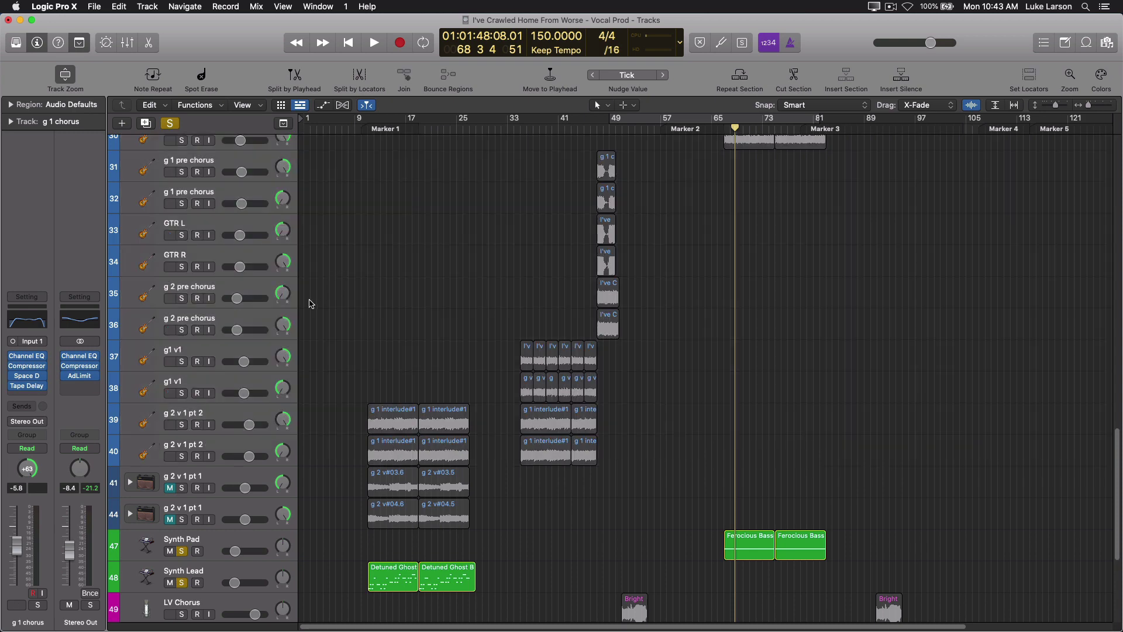
{"action": "scroll", "coordinate": [285, 340], "scroll_direction": "up", "scroll_amount": 15}
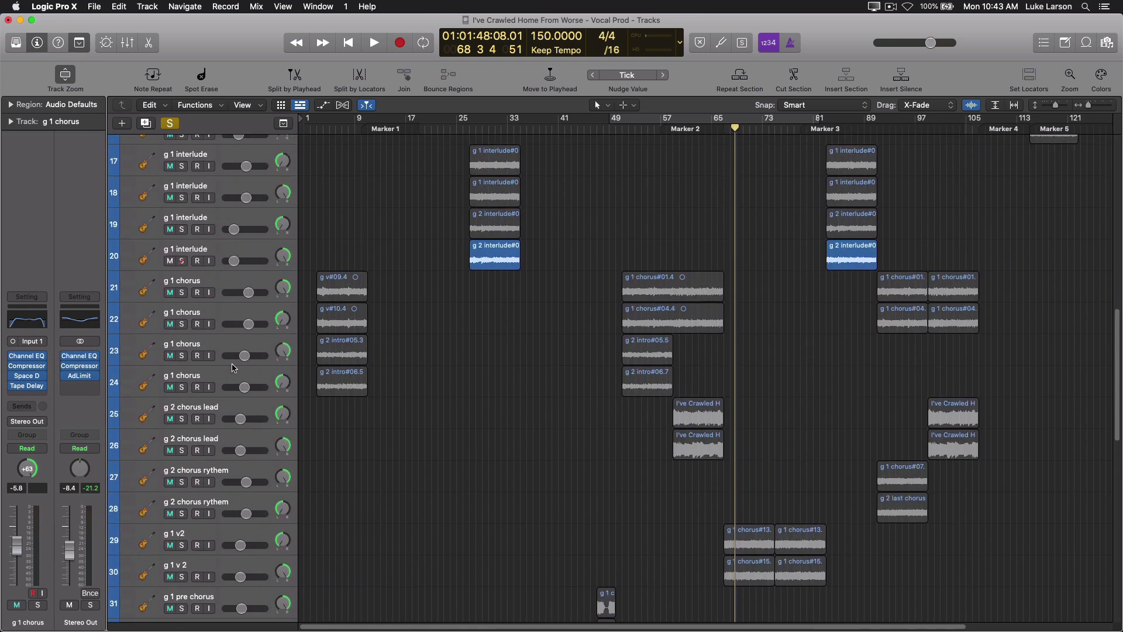
{"action": "scroll", "coordinate": [240, 351], "scroll_direction": "up", "scroll_amount": 5}
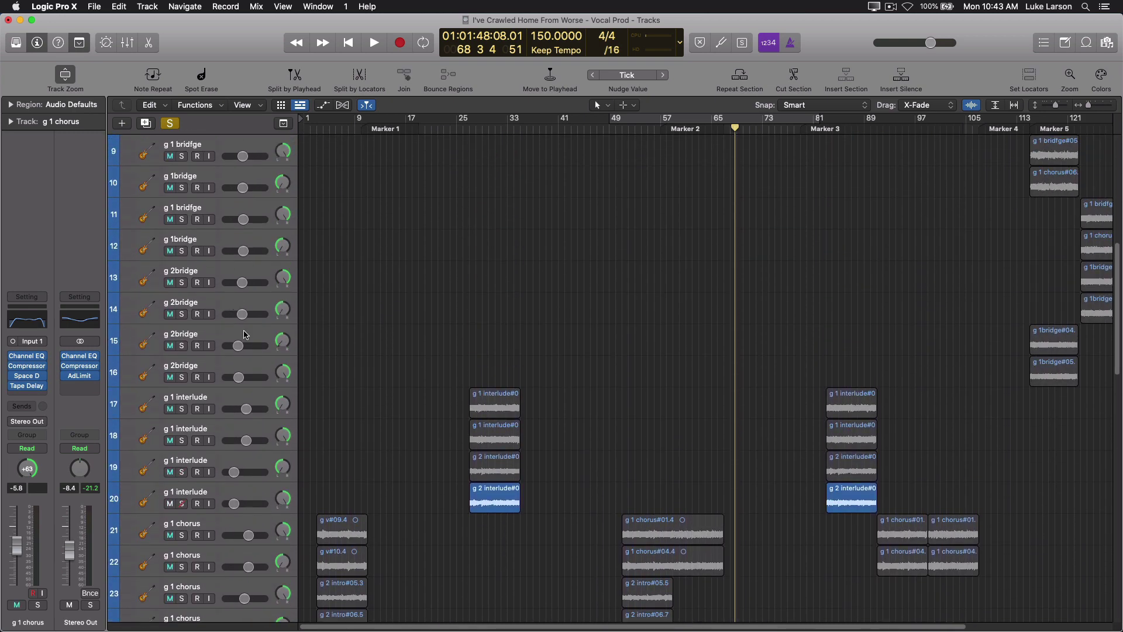
- Return to the first tracks, hide the toolbar and show the global tracks
{"action": "scroll", "coordinate": [243, 328], "scroll_direction": "up", "scroll_amount": 5}
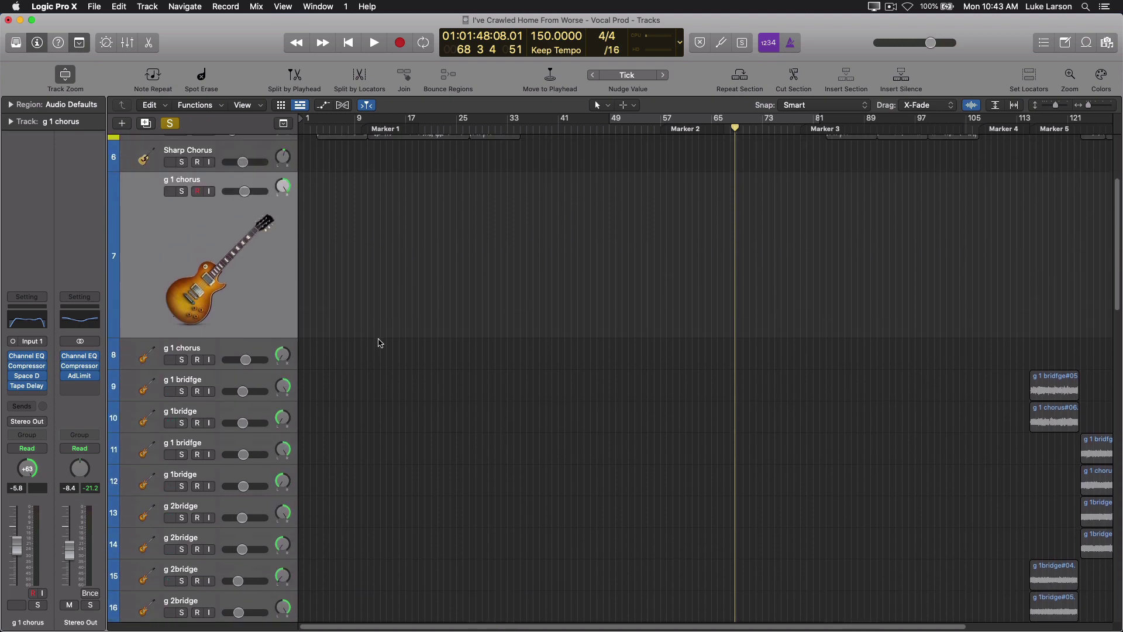
{"action": "scroll", "coordinate": [373, 348], "scroll_direction": "up", "scroll_amount": 2}
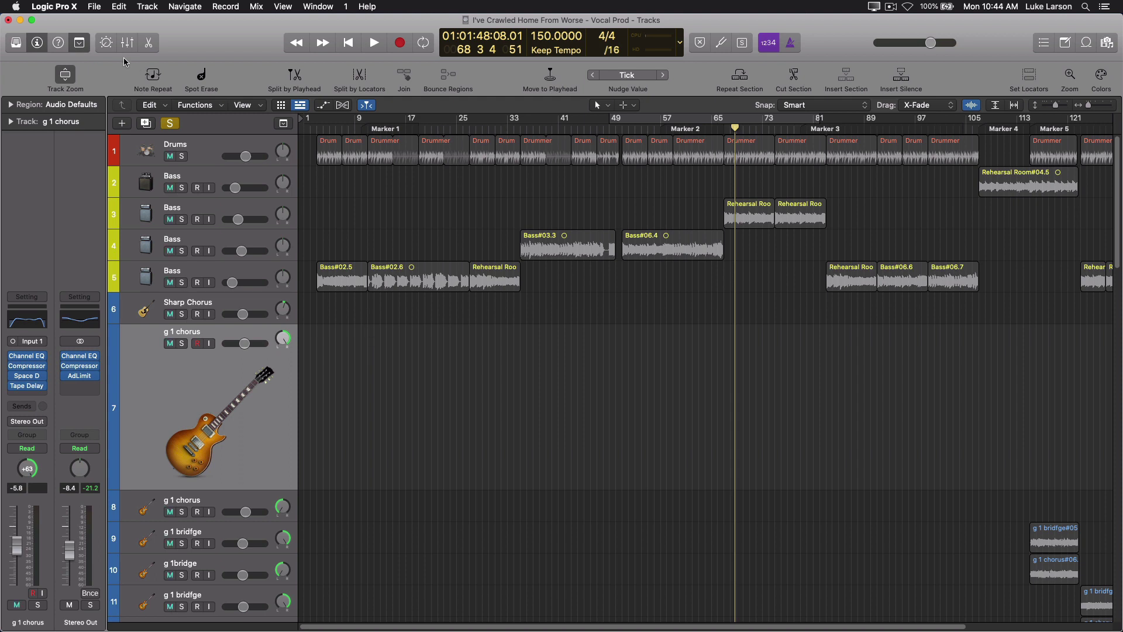
{"action": "left_click", "coordinate": [79, 42]}
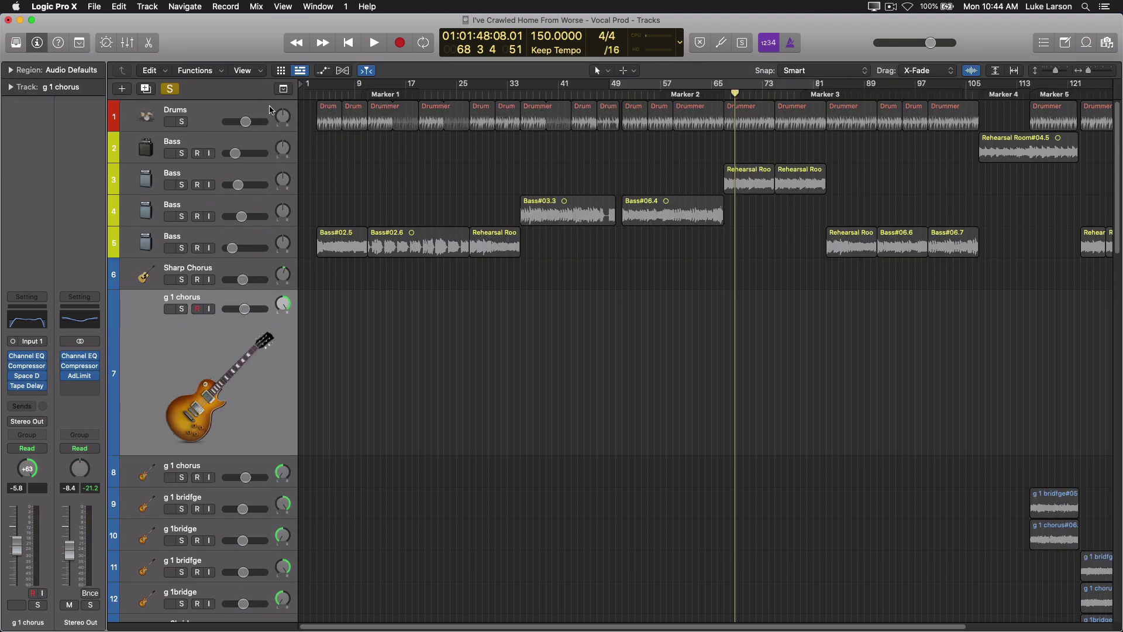
{"action": "left_click", "coordinate": [282, 89]}
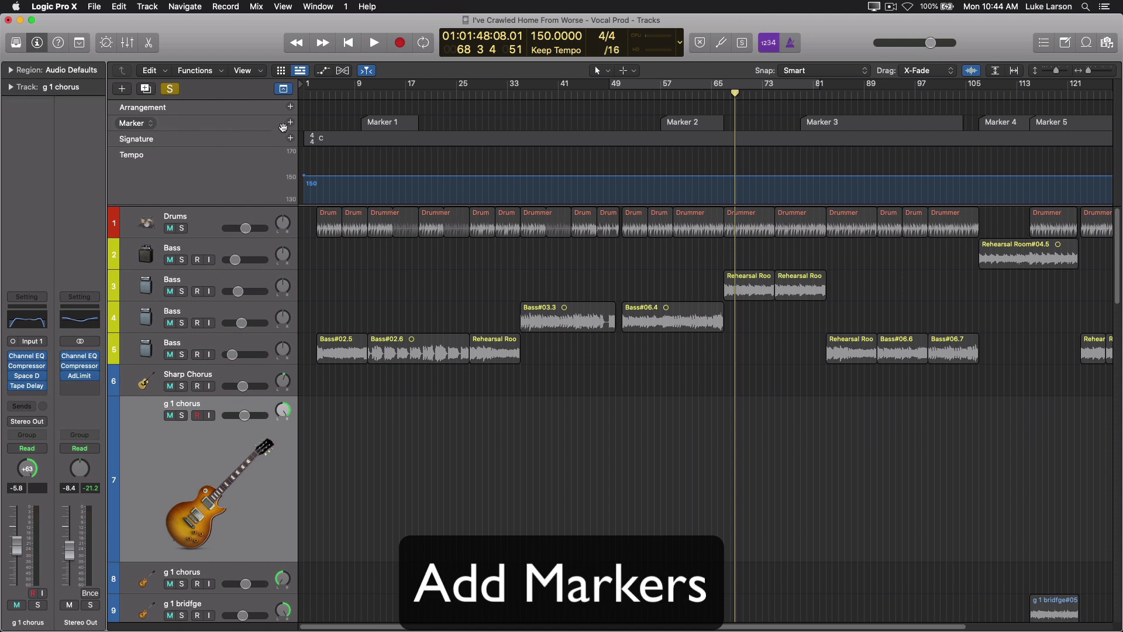
- Add a marker at the very start of the project and name it Intro
{"action": "left_click", "coordinate": [348, 43]}
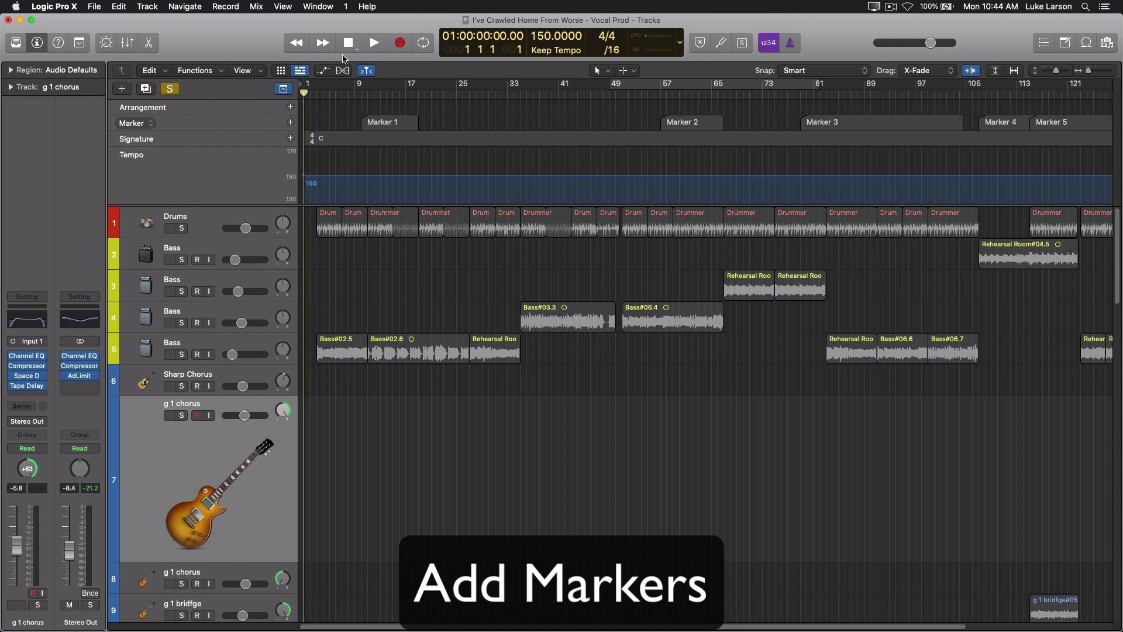
{"action": "left_click", "coordinate": [290, 122]}
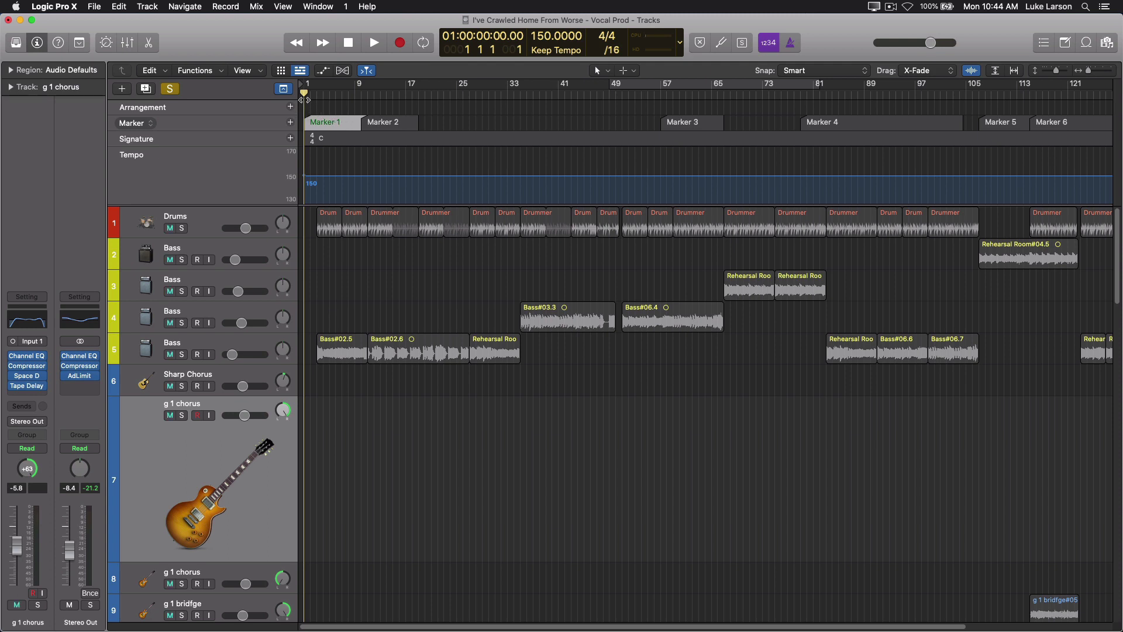
{"action": "double_click", "coordinate": [324, 122]}
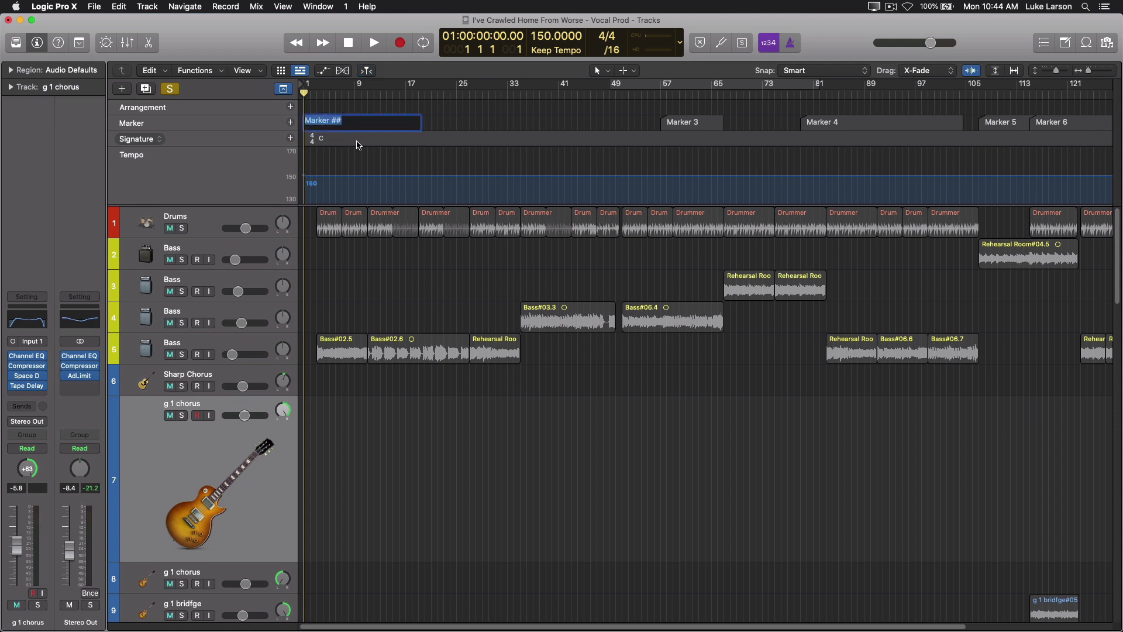
{"action": "key", "text": "BackSpace"}
{"action": "type", "text": "Intro"}
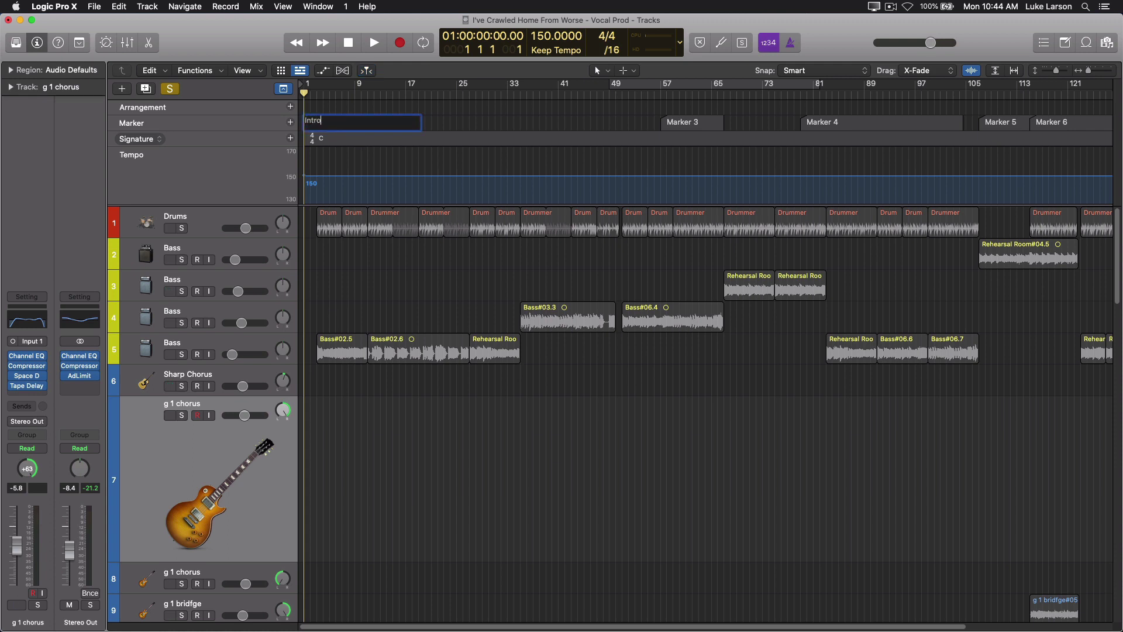
{"action": "key", "text": "Return"}
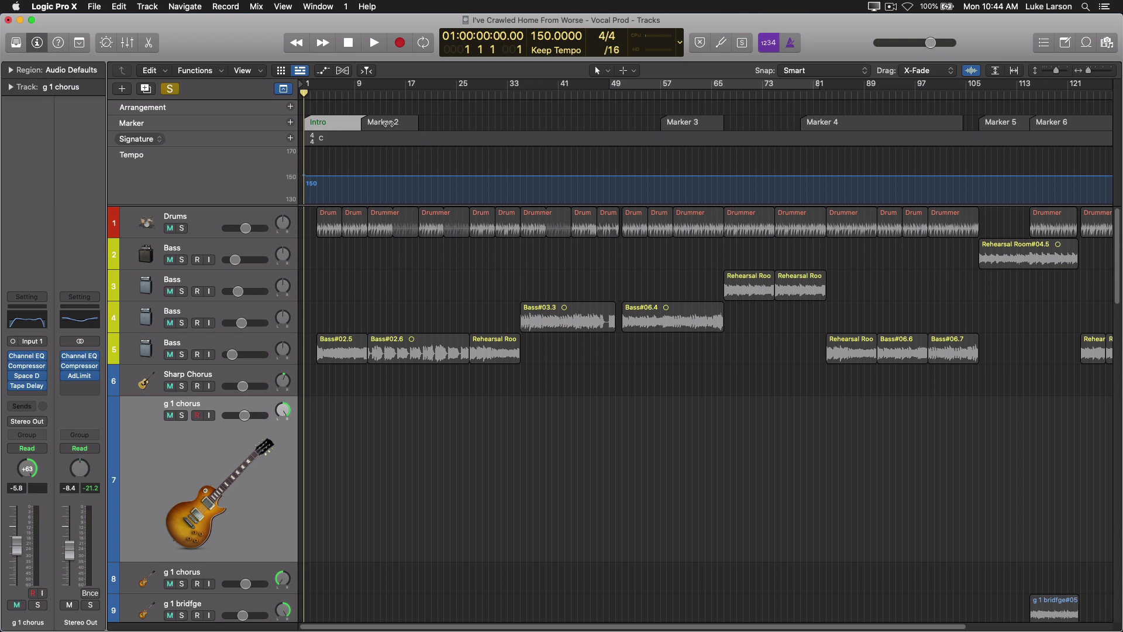
- Move the playhead to bar 10 and rename the marker there, Marker 2, as Verse 1
{"action": "left_click", "coordinate": [361, 94]}
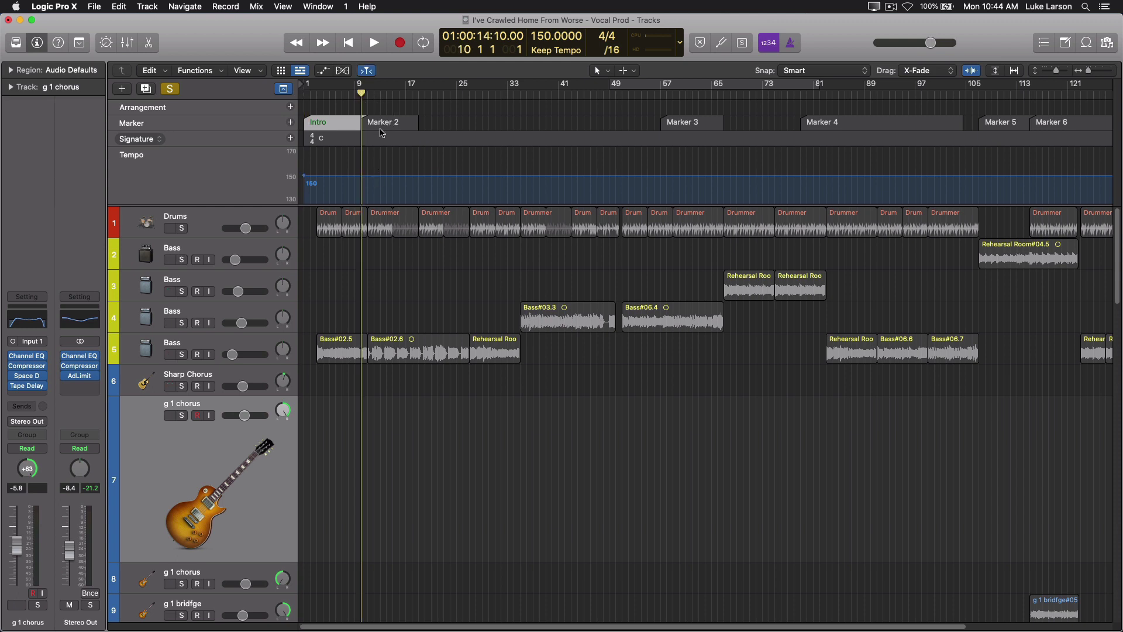
{"action": "left_click", "coordinate": [380, 123]}
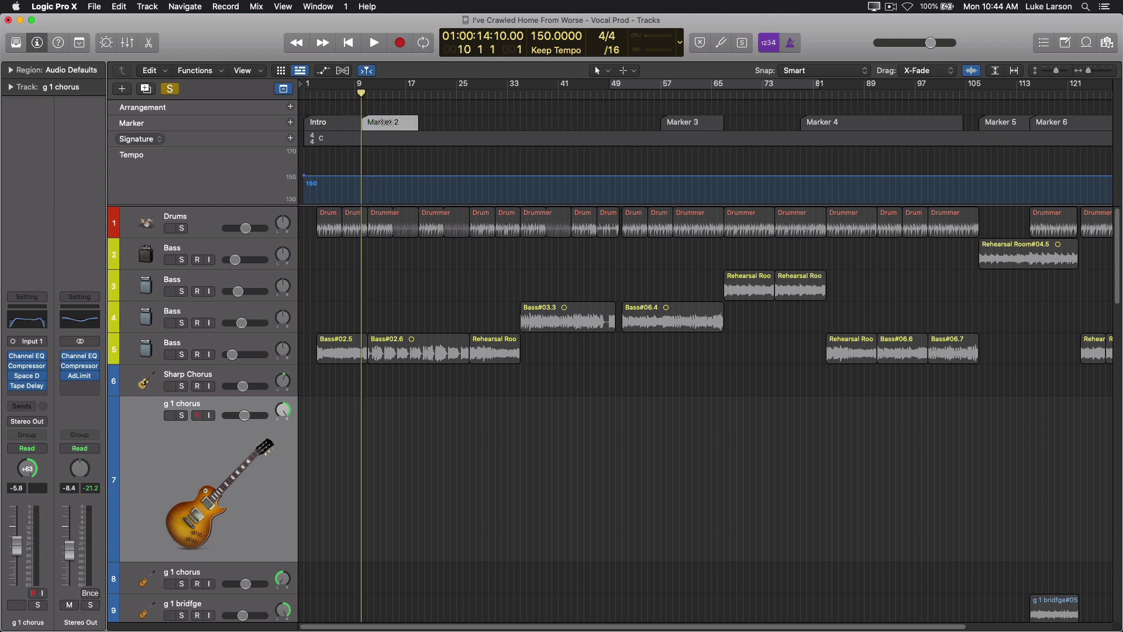
{"action": "double_click", "coordinate": [382, 122]}
{"action": "key", "text": "BackSpace"}
{"action": "type", "text": "Verse 1"}
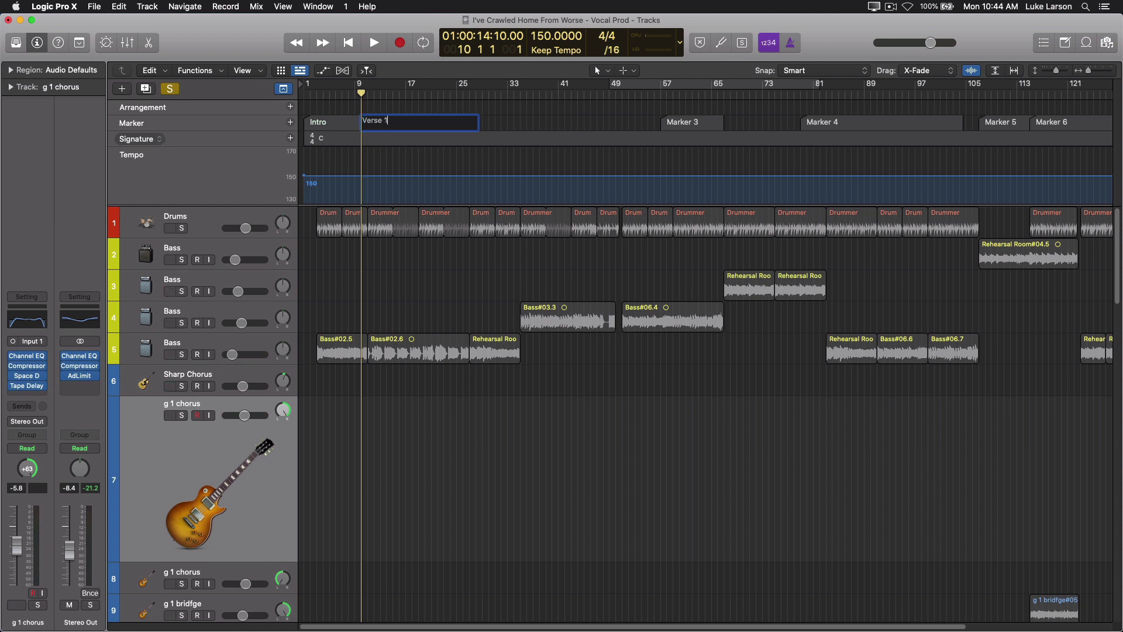
{"action": "key", "text": "Return"}
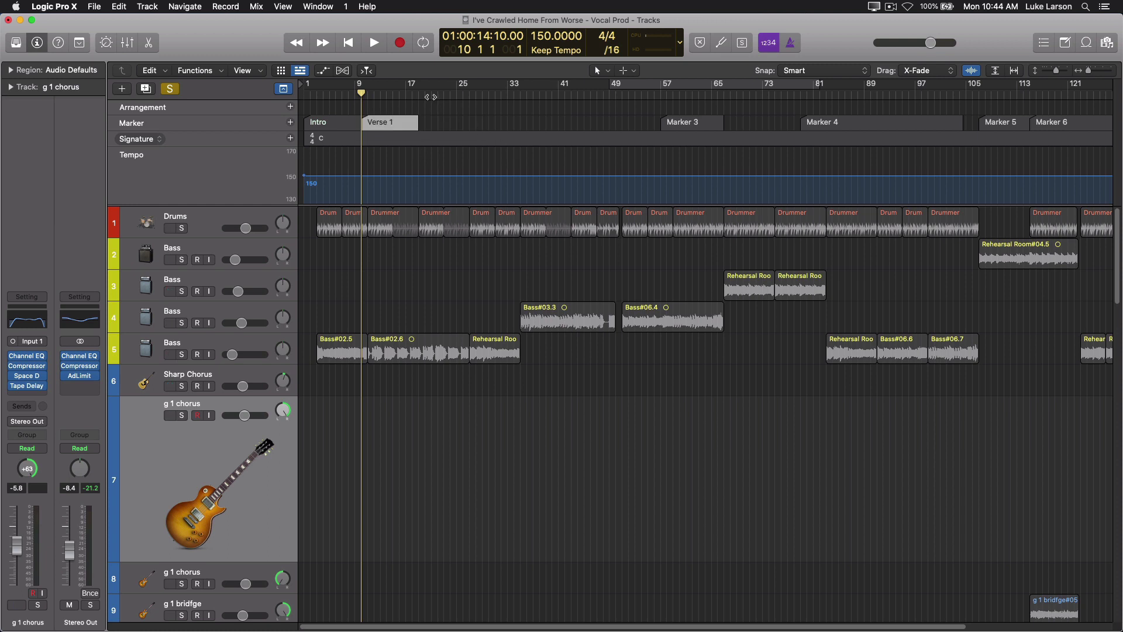
- Add a marker at bar 19, where Verse 1 ends, and name it Chorus 1
{"action": "left_click", "coordinate": [419, 95]}
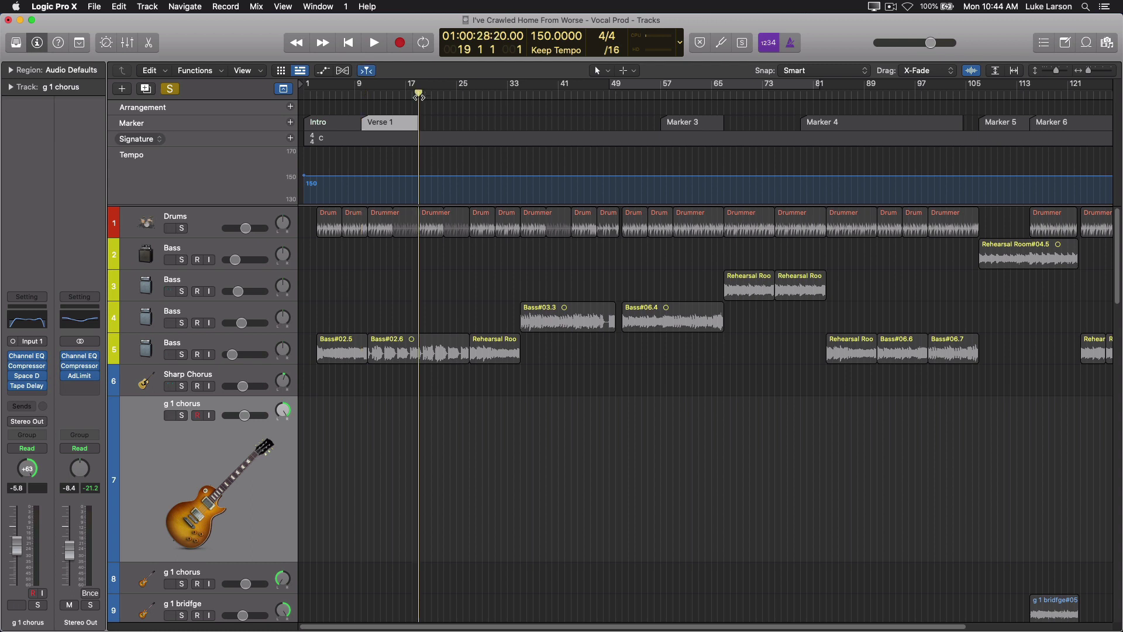
{"action": "left_click", "coordinate": [290, 123]}
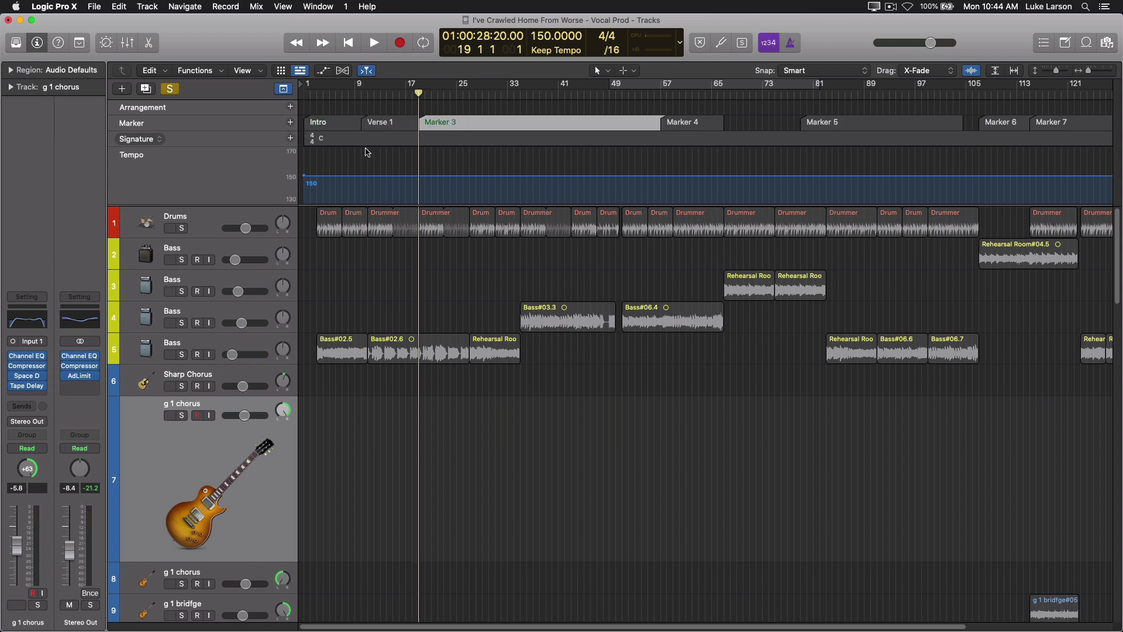
{"action": "double_click", "coordinate": [440, 122]}
{"action": "type", "text": "Chorus "}
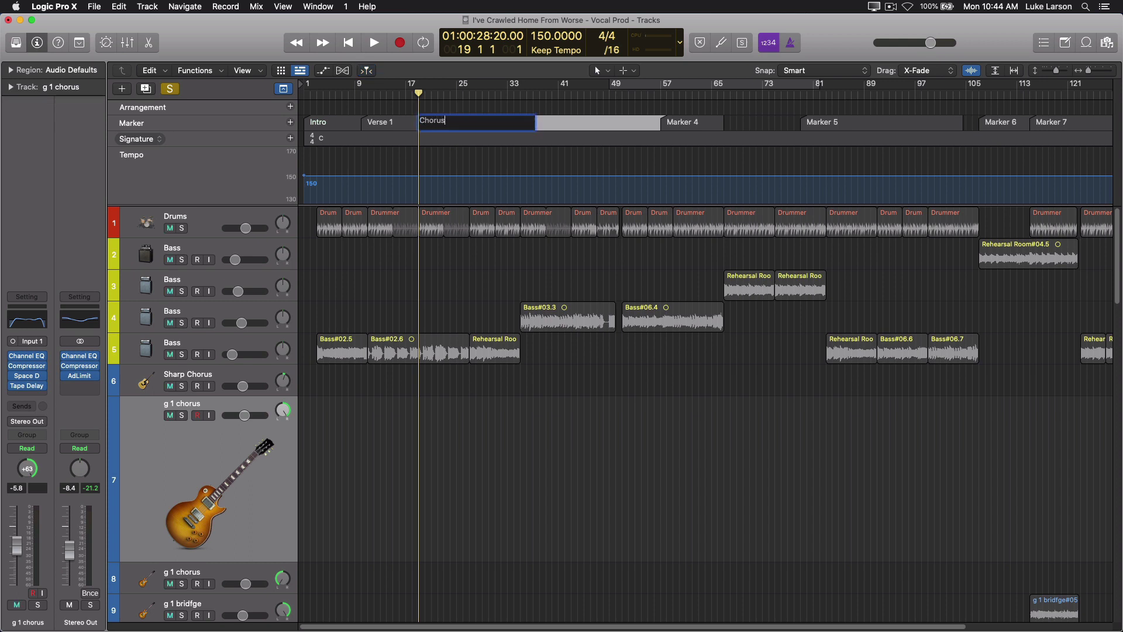
{"action": "type", "text": "1"}
{"action": "key", "text": "Return"}
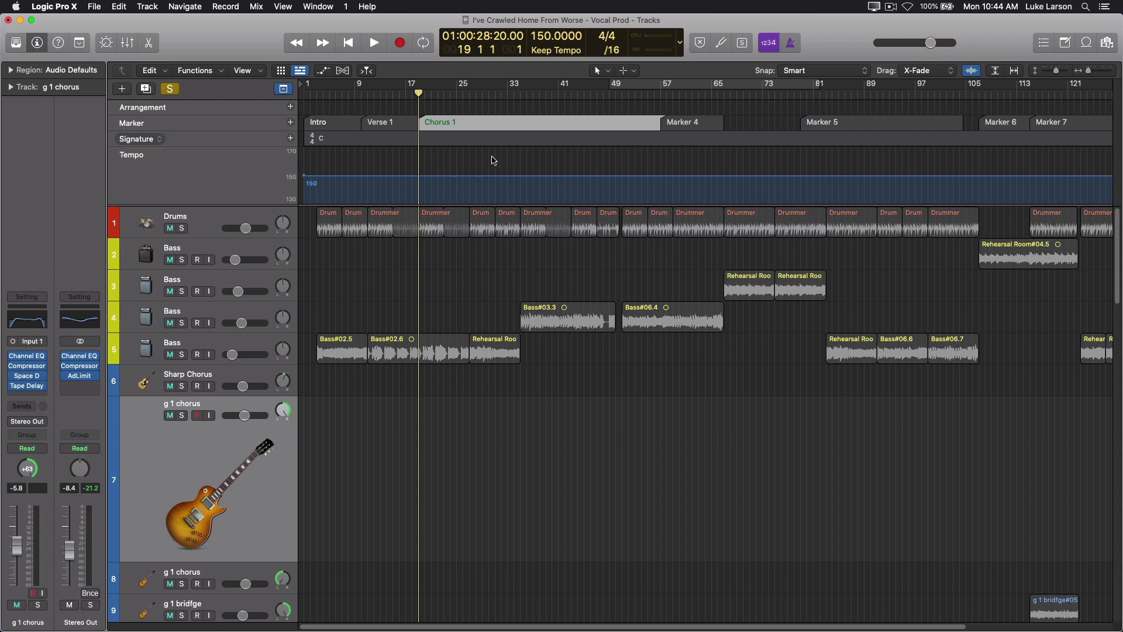
- Color the Intro marker red, the Verse 1 marker yellow and the Chorus 1 marker green
{"action": "left_click", "coordinate": [345, 123]}
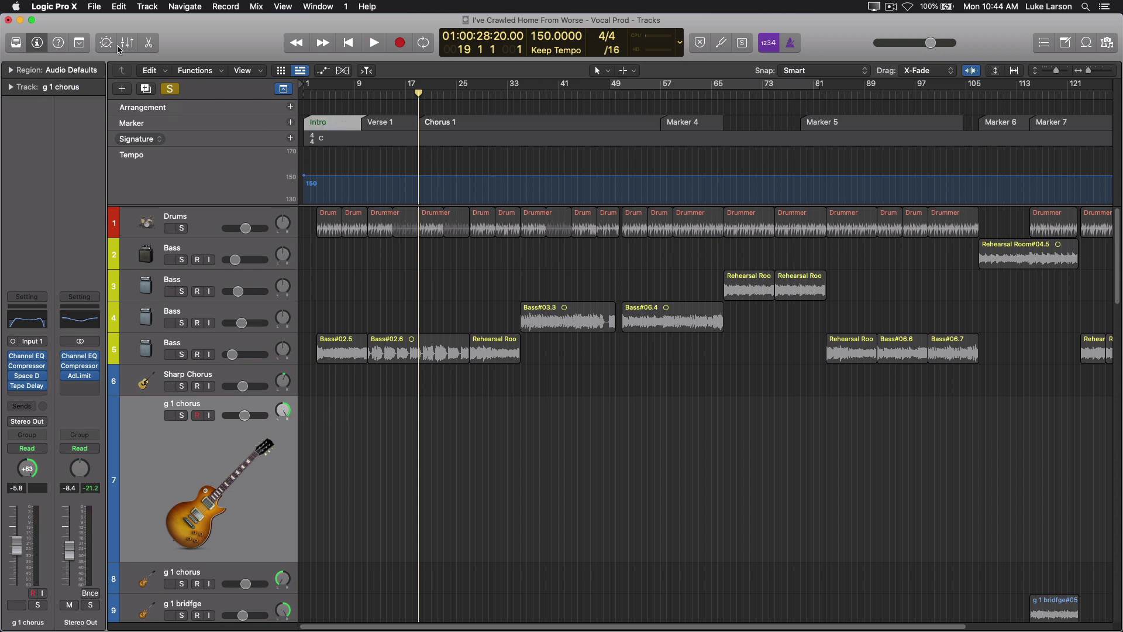
{"action": "left_click", "coordinate": [80, 42]}
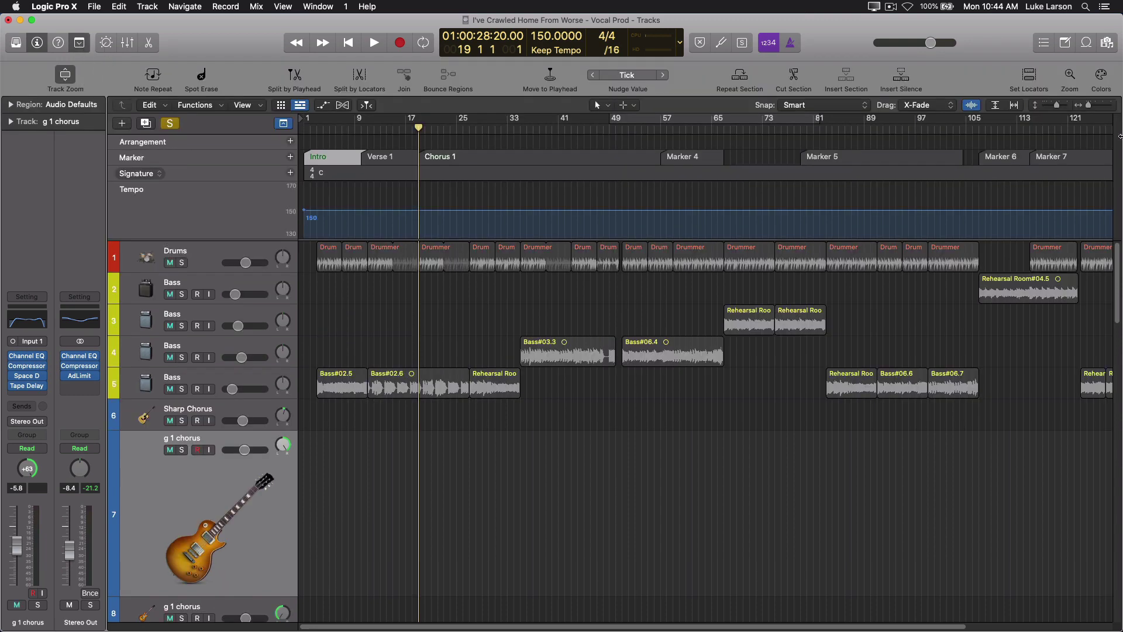
{"action": "left_click", "coordinate": [1101, 76]}
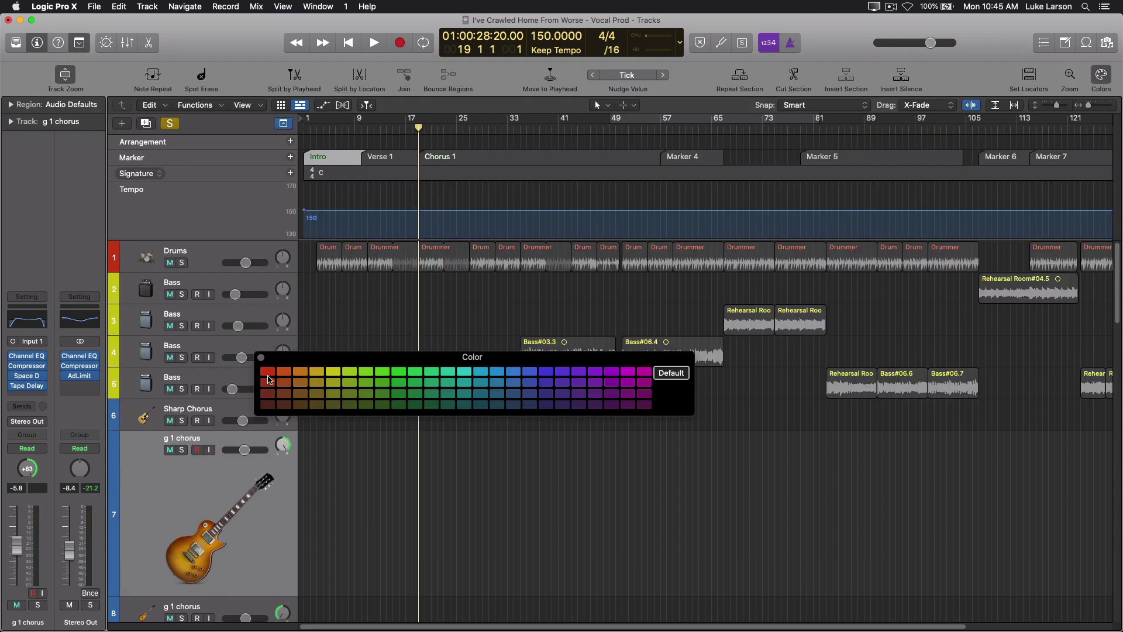
{"action": "left_click", "coordinate": [268, 380]}
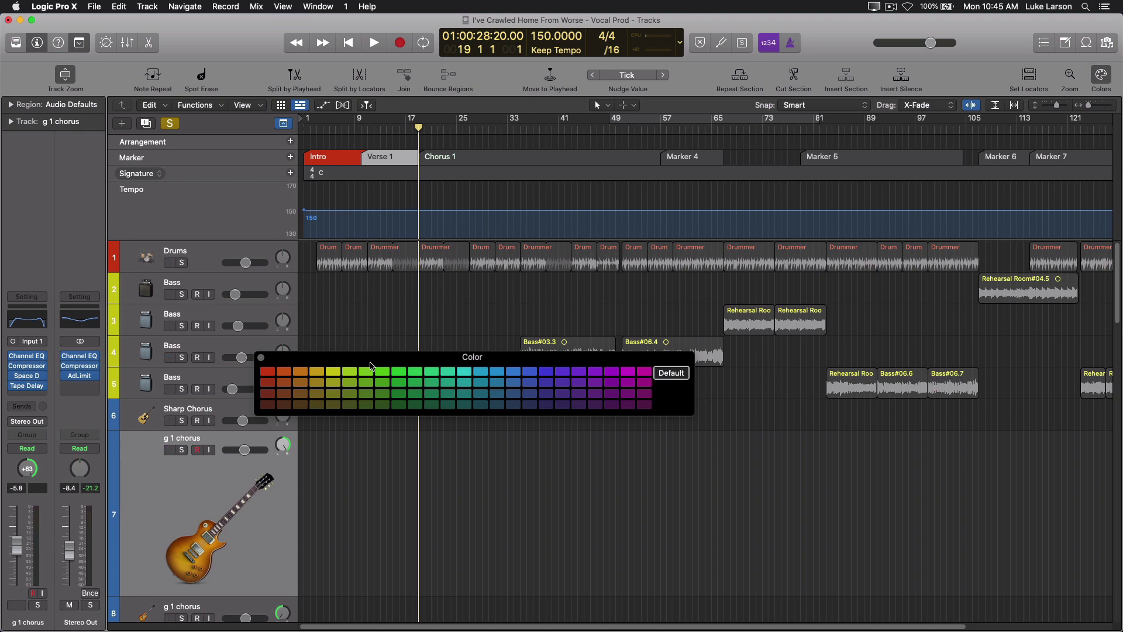
{"action": "left_click", "coordinate": [333, 371]}
{"action": "left_click", "coordinate": [475, 157]}
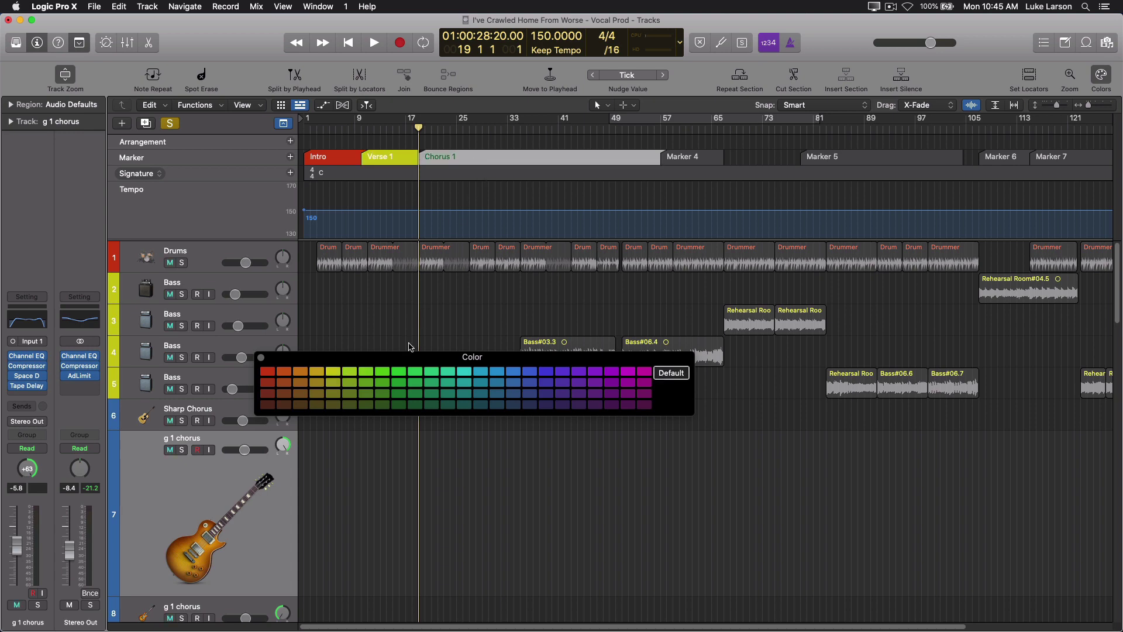
{"action": "left_click", "coordinate": [403, 375]}
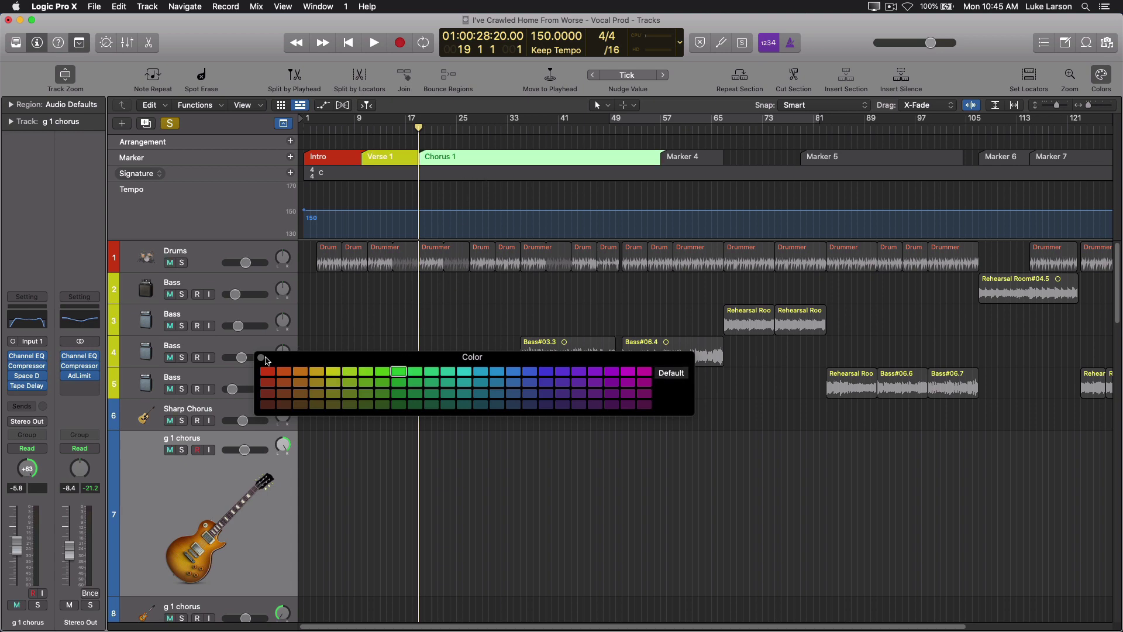
{"action": "left_click", "coordinate": [261, 358]}
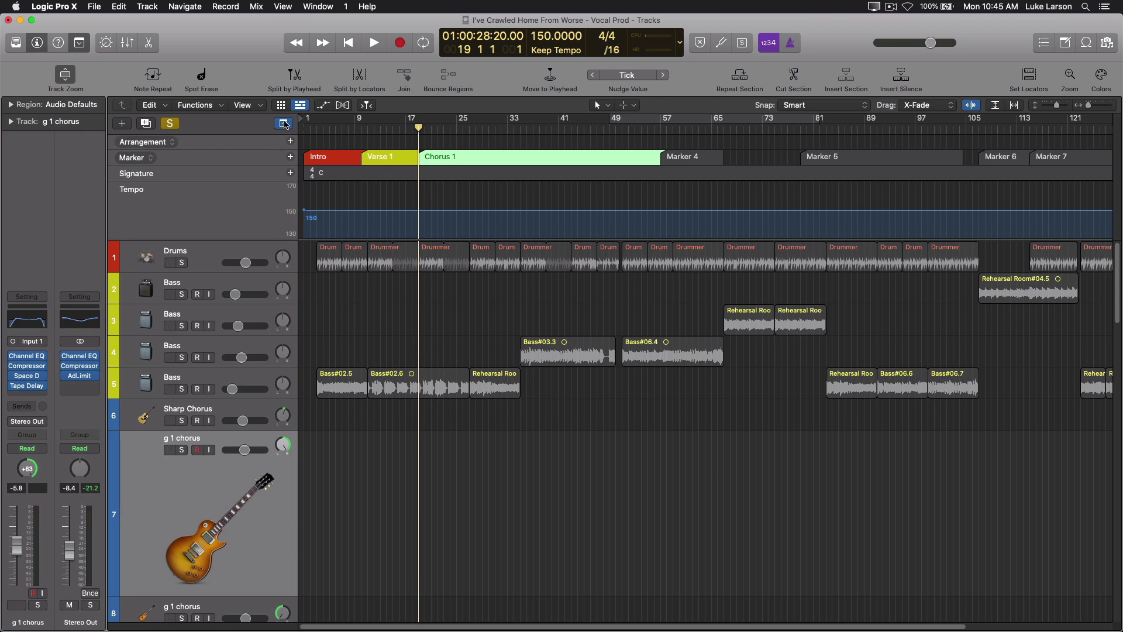
- Hide the global tracks and the toolbar
{"action": "left_click", "coordinate": [283, 124]}
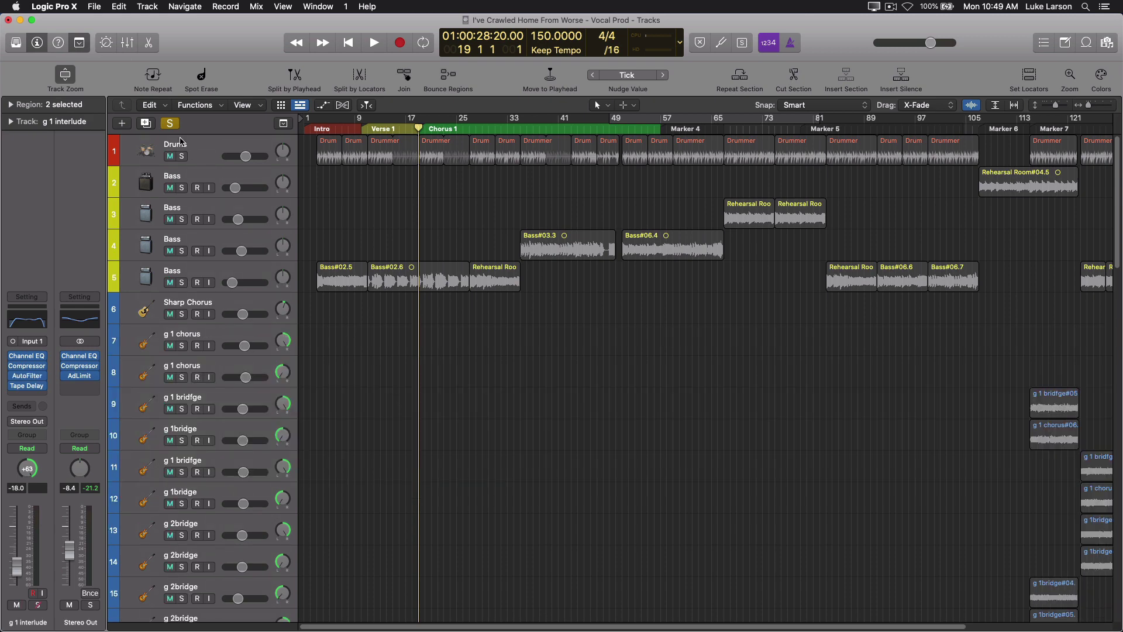
{"action": "left_click", "coordinate": [80, 43]}
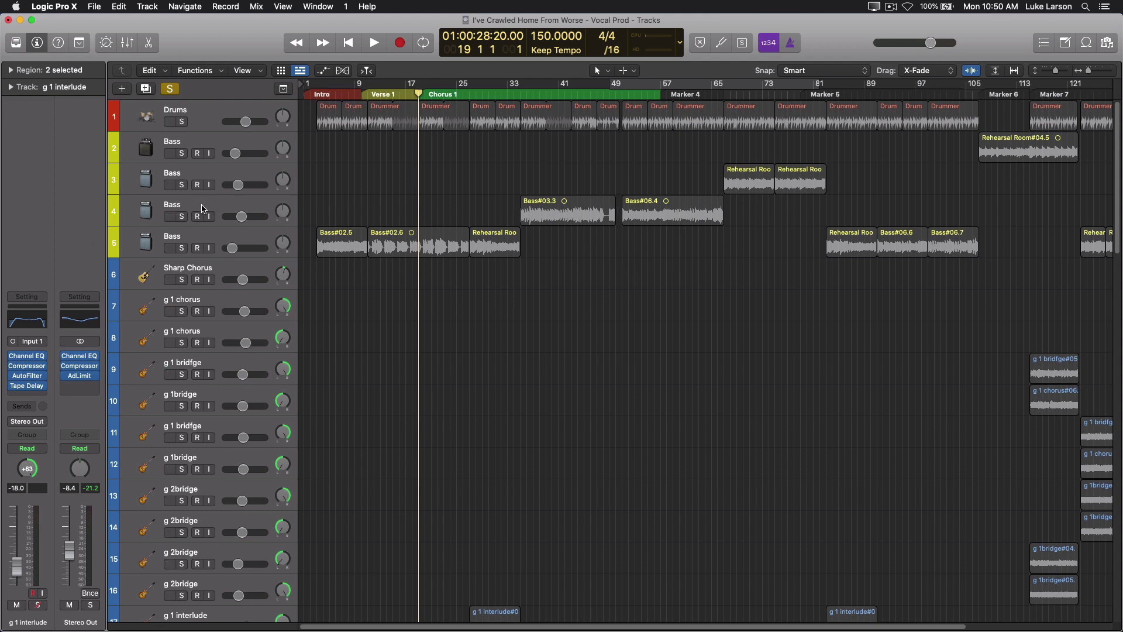
- Select the four Bass tracks one after another to compare their regions and channel strip settings
{"action": "left_click", "coordinate": [201, 233]}
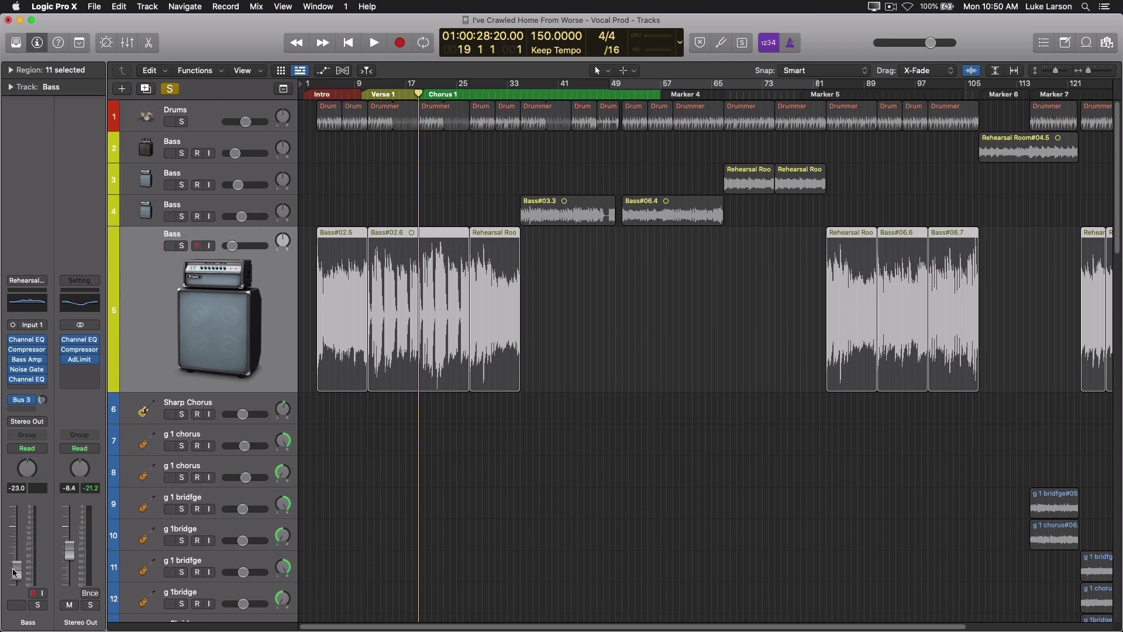
{"action": "left_click", "coordinate": [194, 206]}
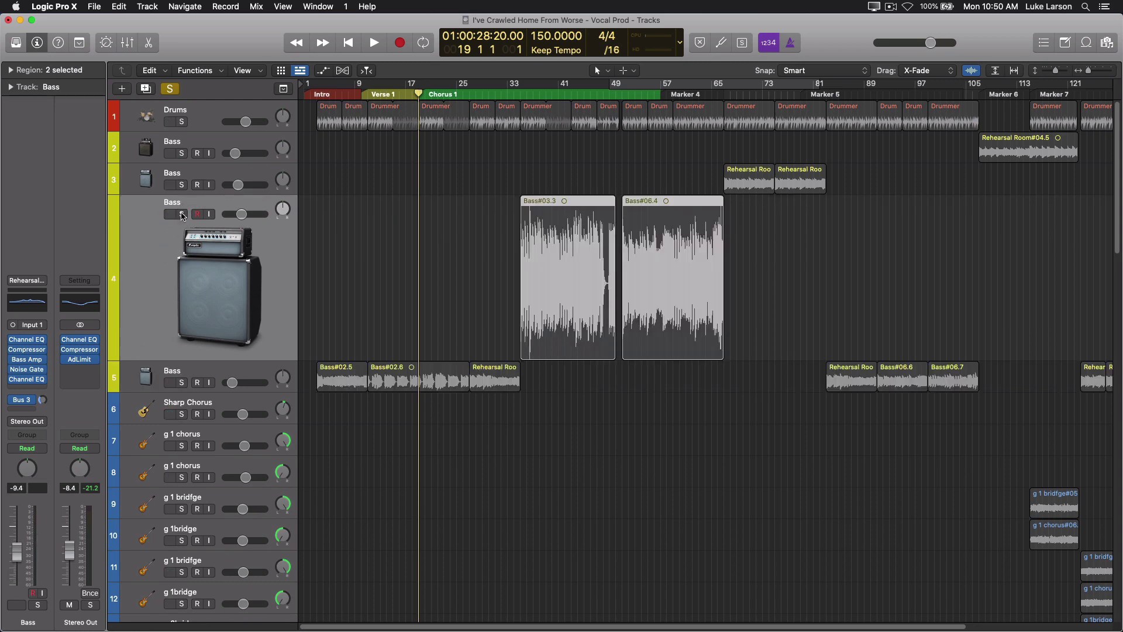
{"action": "left_click", "coordinate": [196, 174]}
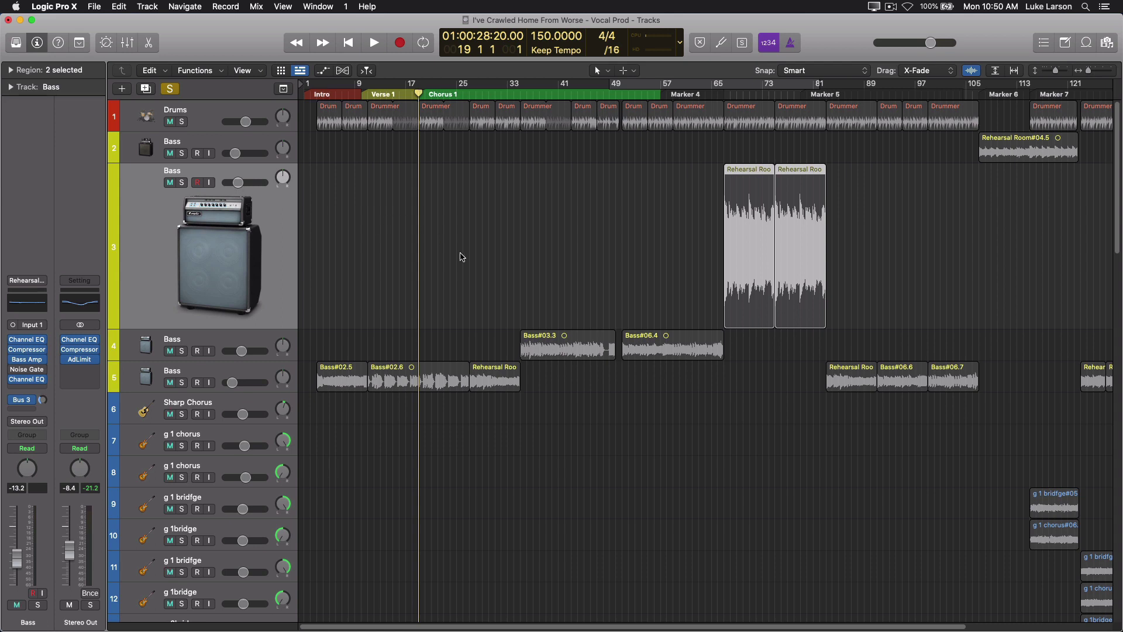
{"action": "left_click", "coordinate": [598, 382]}
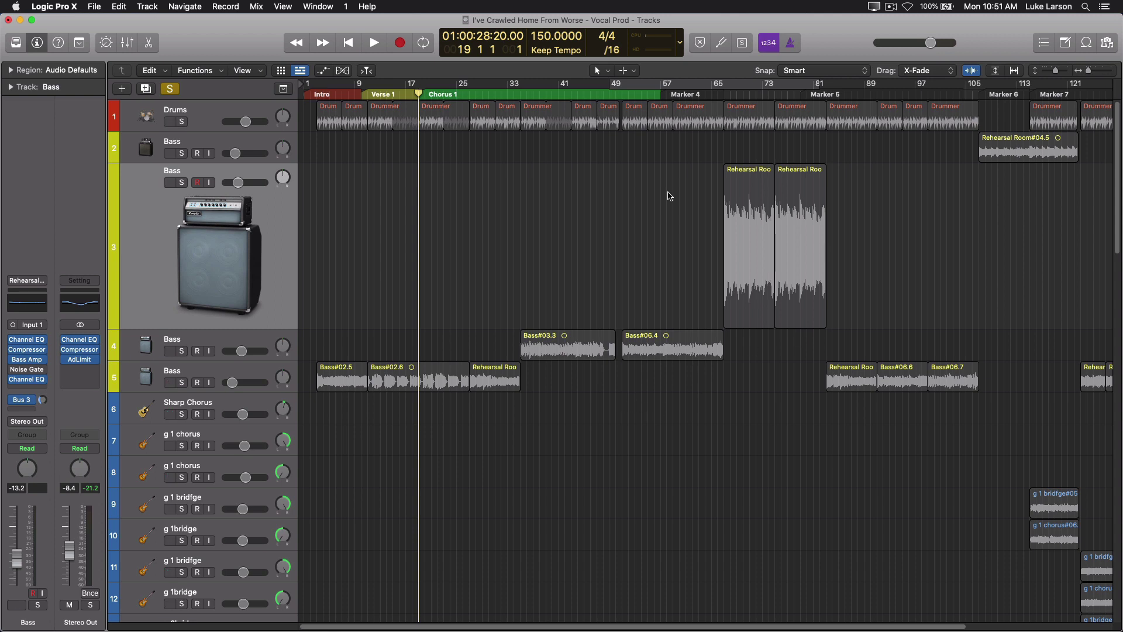
{"action": "left_click", "coordinate": [183, 142]}
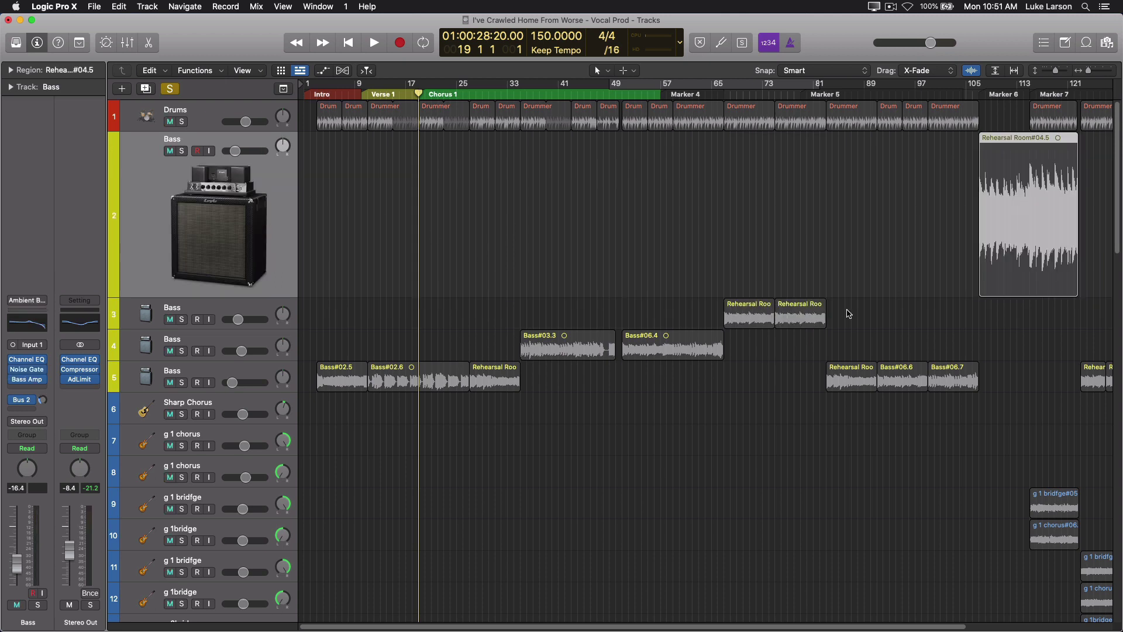
{"action": "left_click", "coordinate": [597, 385]}
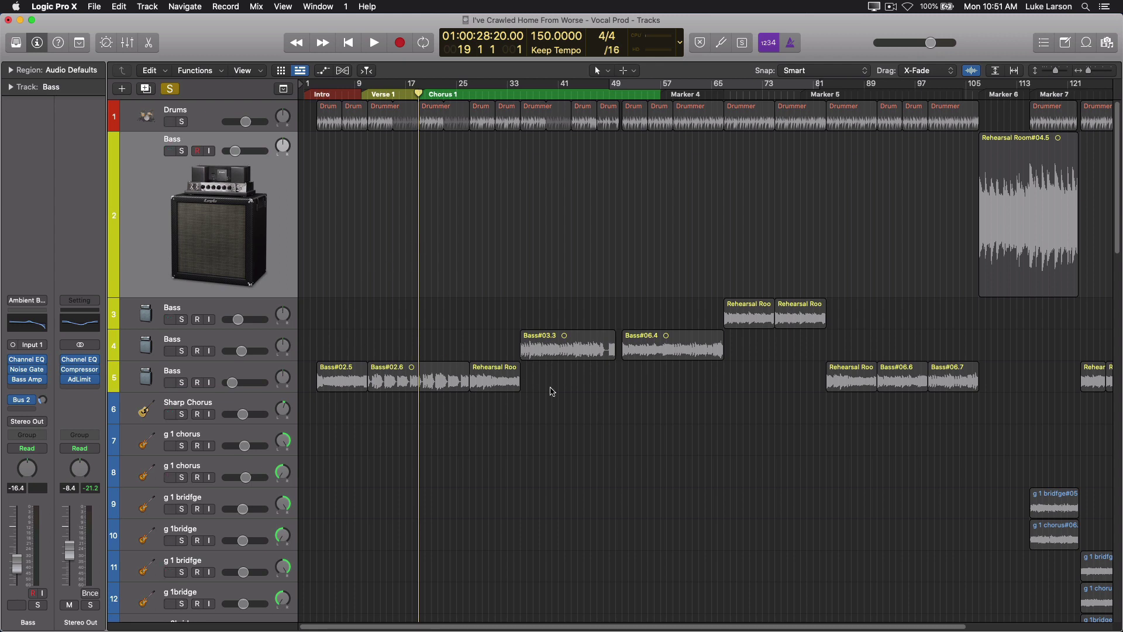
- Turn off solo mode and move the regions of Bass tracks 4 and 3 onto Bass track 5, keeping their bar positions
{"action": "left_click_drag", "start_coordinate": [550, 372], "coordinate": [669, 358]}
{"action": "left_click", "coordinate": [173, 91]}
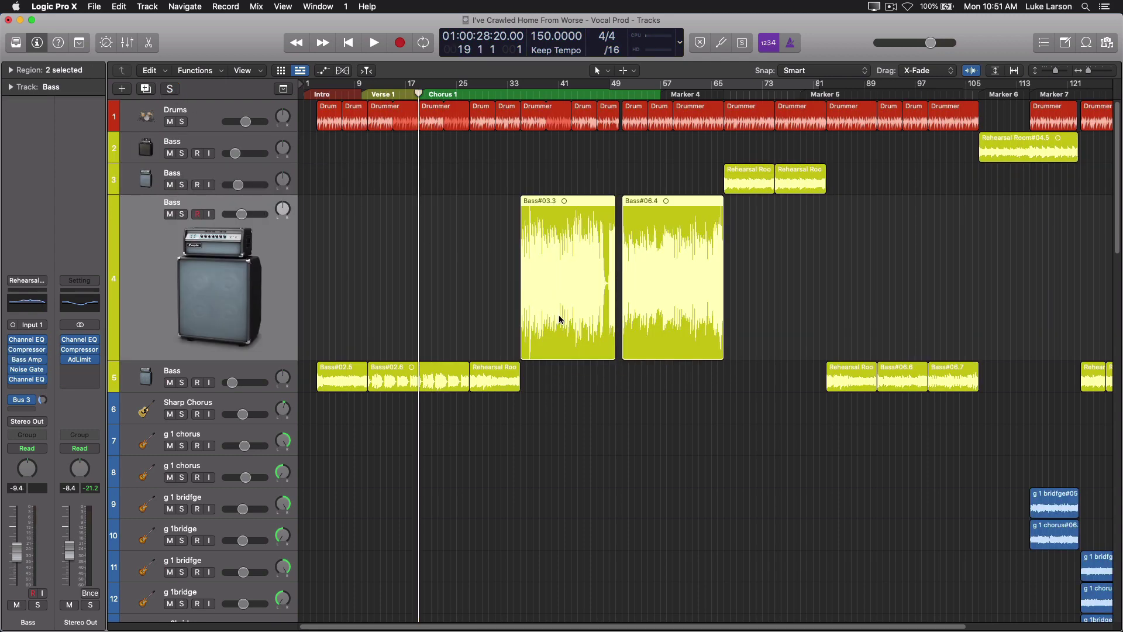
{"action": "left_click_drag", "start_coordinate": [557, 346], "coordinate": [556, 365]}
{"action": "left_click_drag", "start_coordinate": [733, 214], "coordinate": [799, 186]}
{"action": "left_click_drag", "start_coordinate": [736, 322], "coordinate": [737, 370]}
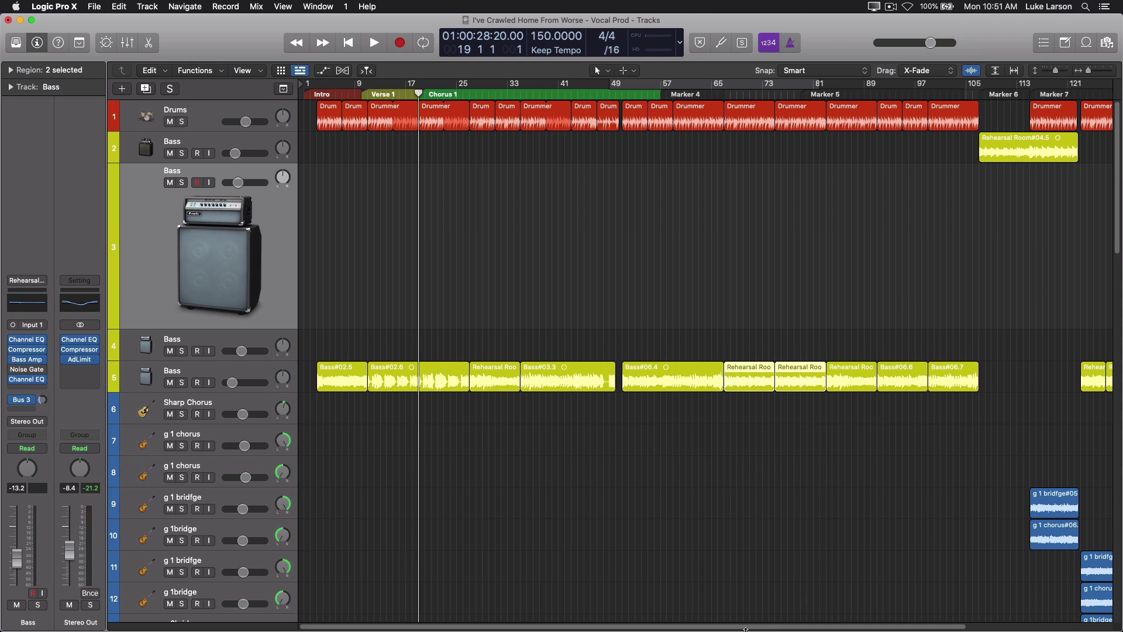
{"action": "left_click_drag", "start_coordinate": [744, 628], "coordinate": [714, 605]}
{"action": "left_click", "coordinate": [213, 378]}
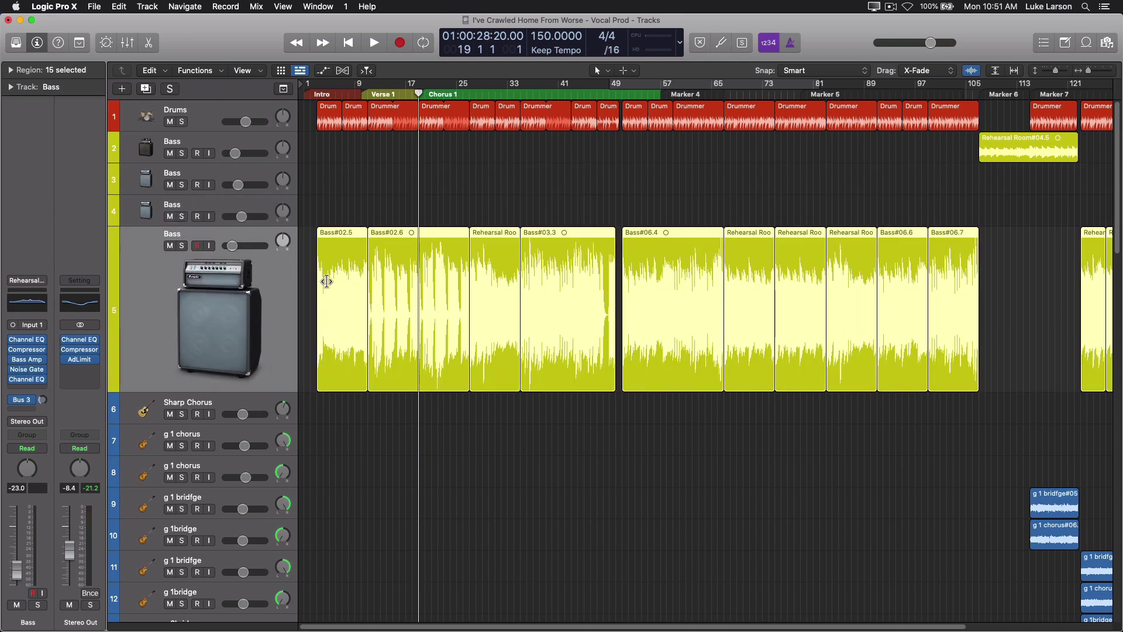
- Delete the two empty Bass tracks directly above the Bass track that holds the consolidated regions
{"action": "left_click", "coordinate": [204, 207]}
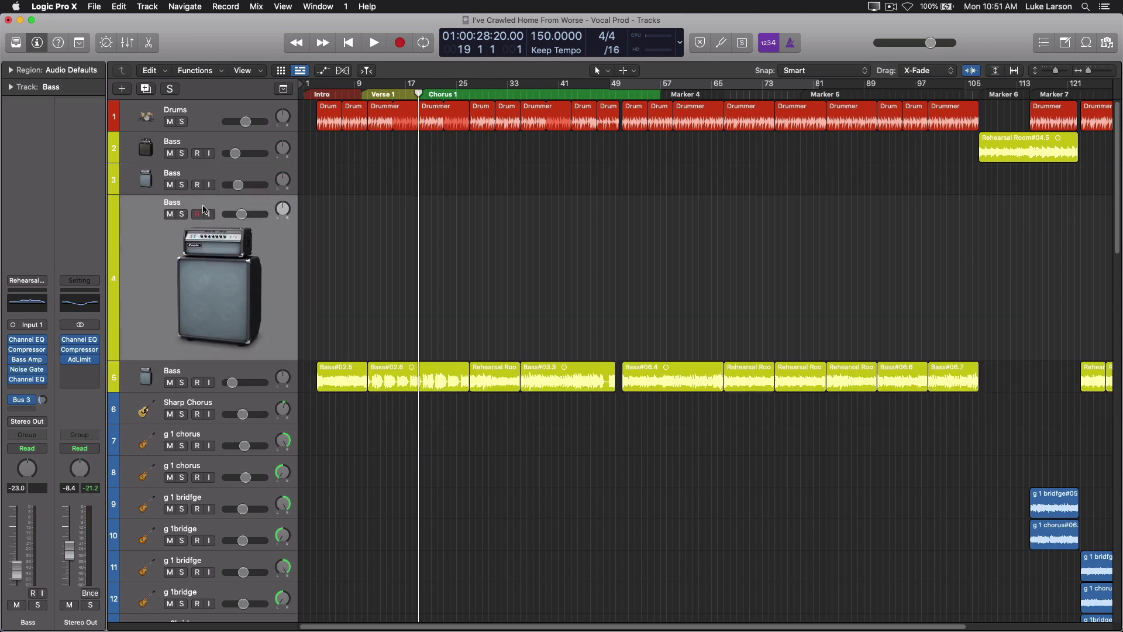
{"action": "left_click", "coordinate": [191, 175]}
{"action": "right_click", "coordinate": [197, 175]}
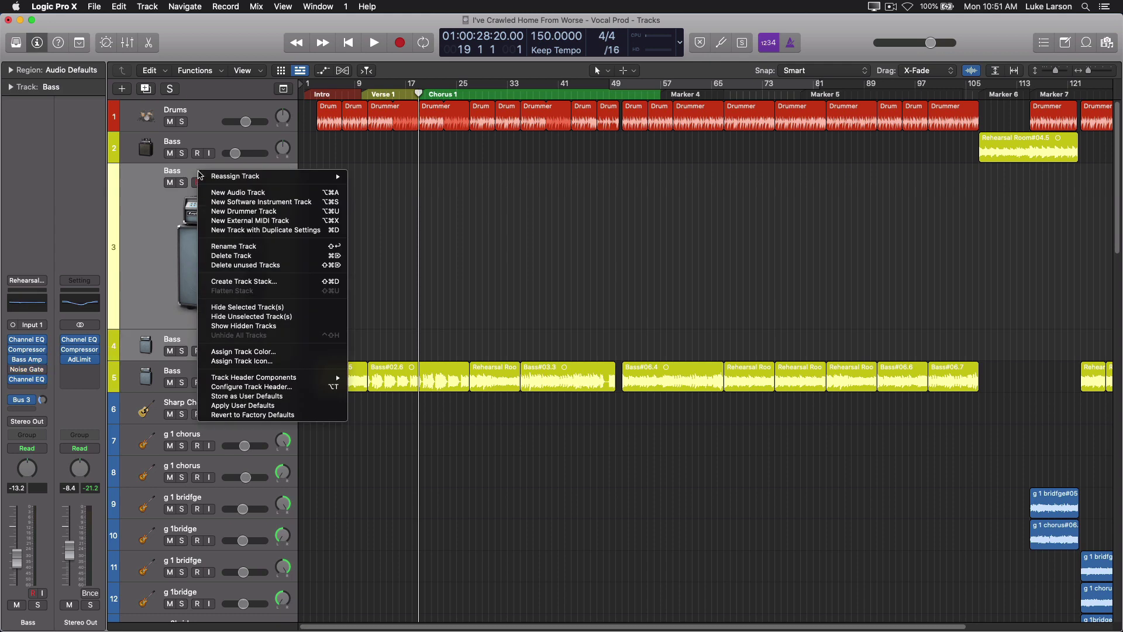
{"action": "left_click", "coordinate": [251, 256]}
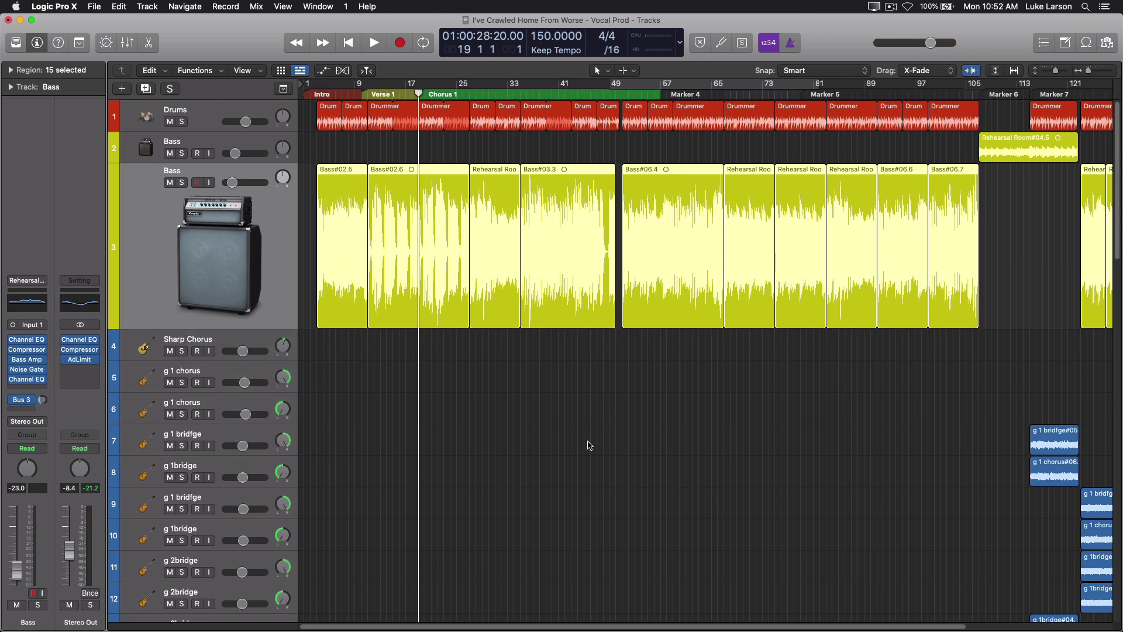
{"action": "scroll", "coordinate": [589, 446], "scroll_direction": "down", "scroll_amount": 5}
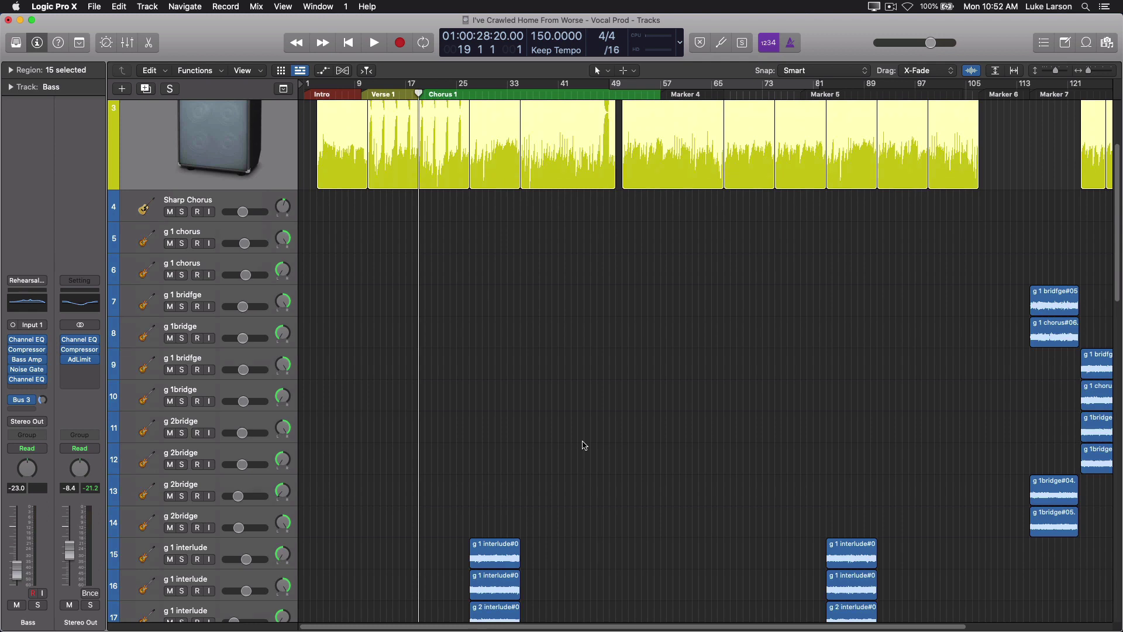
{"action": "scroll", "coordinate": [583, 446], "scroll_direction": "down", "scroll_amount": 1}
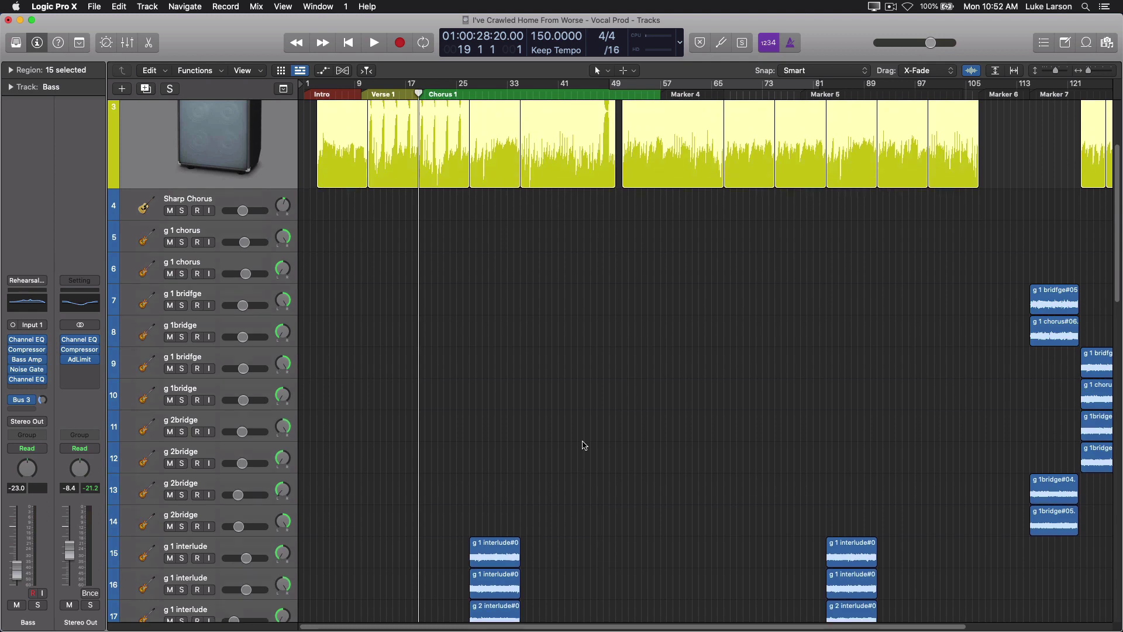
{"action": "scroll", "coordinate": [584, 446], "scroll_direction": "up", "scroll_amount": 5}
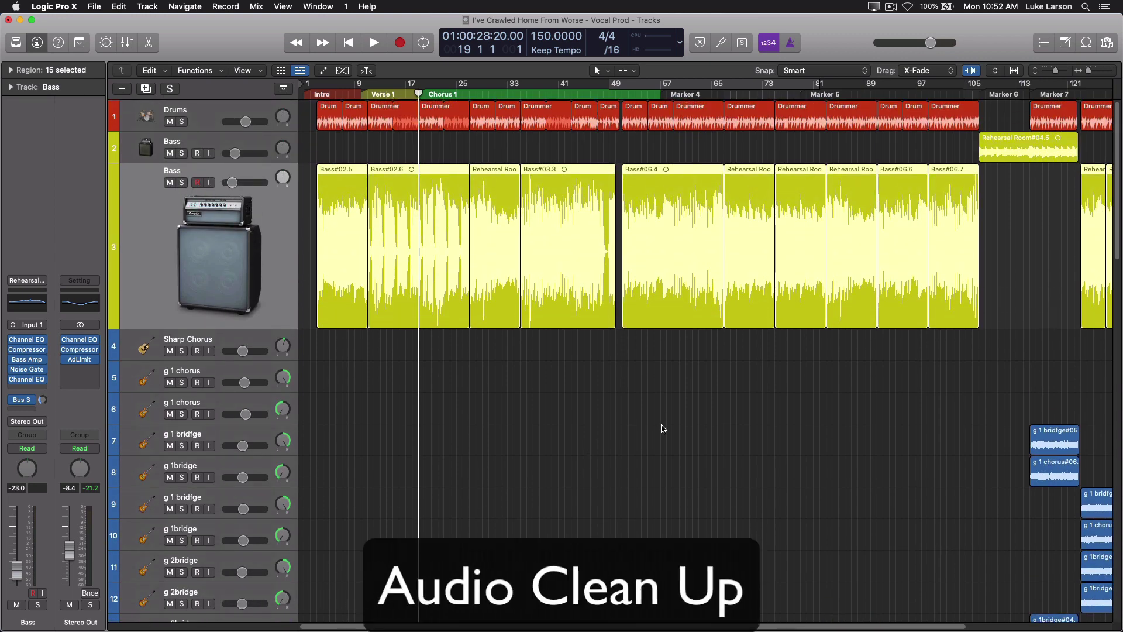
- Extend the start of the first Bass region, Bass#02.5, slightly before bar 3 and add a short fade-in
{"action": "left_click", "coordinate": [626, 364]}
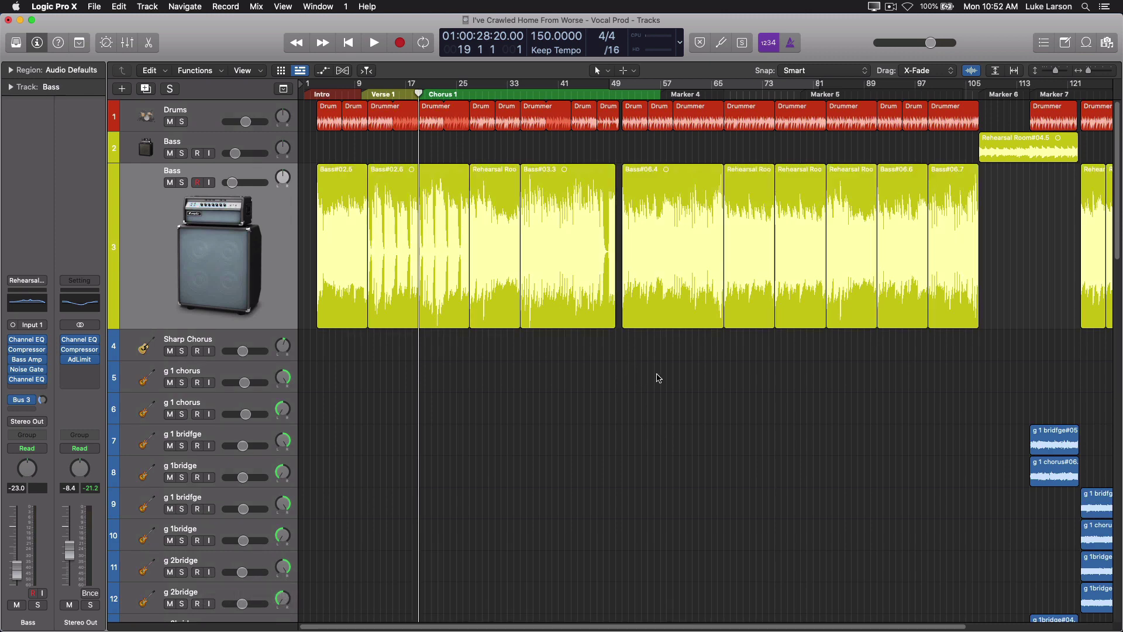
{"action": "scroll", "coordinate": [658, 378], "scroll_direction": "up", "scroll_amount": 10}
{"action": "scroll", "coordinate": [659, 378], "scroll_direction": "down", "scroll_amount": 1}
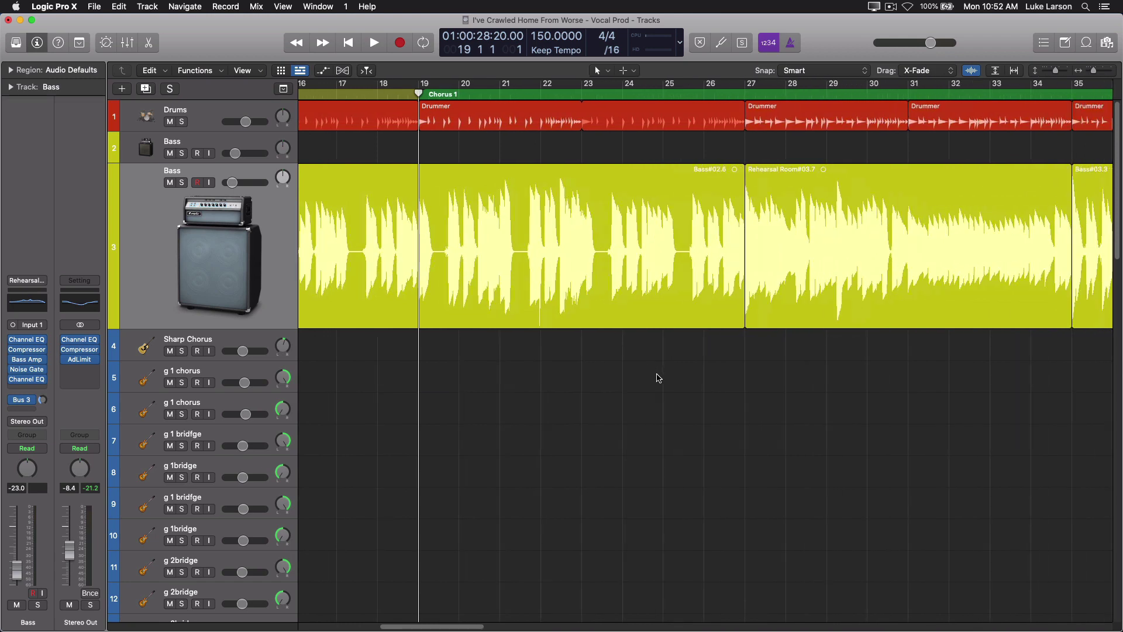
{"action": "scroll", "coordinate": [659, 378], "scroll_direction": "left", "scroll_amount": 10}
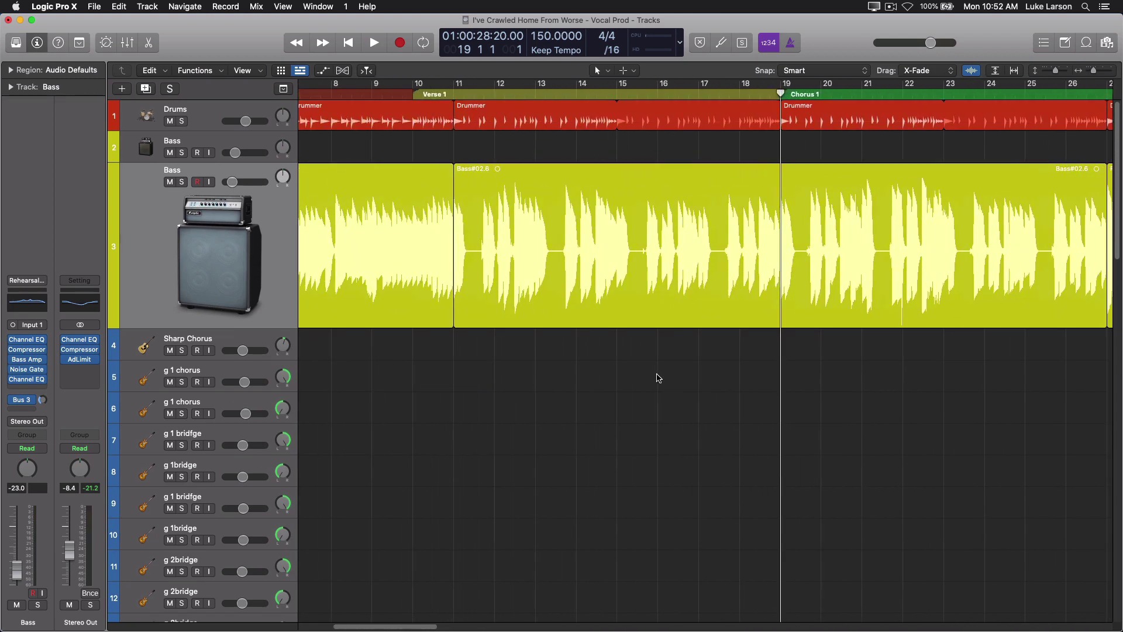
{"action": "scroll", "coordinate": [659, 378], "scroll_direction": "left", "scroll_amount": 4}
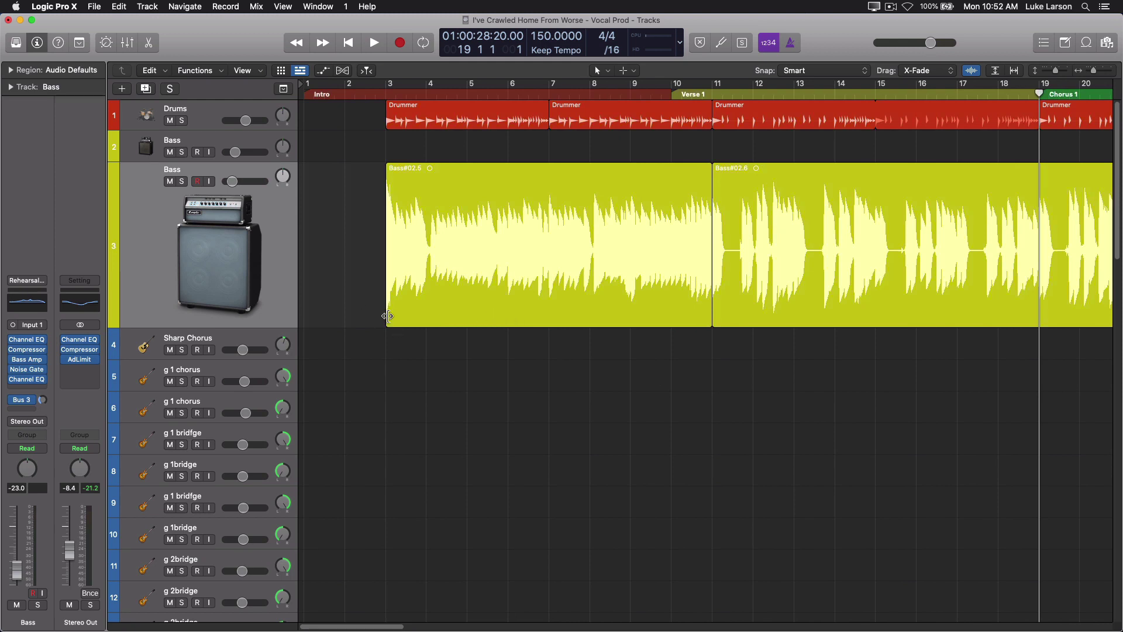
{"action": "left_click_drag", "start_coordinate": [388, 313], "coordinate": [378, 311]}
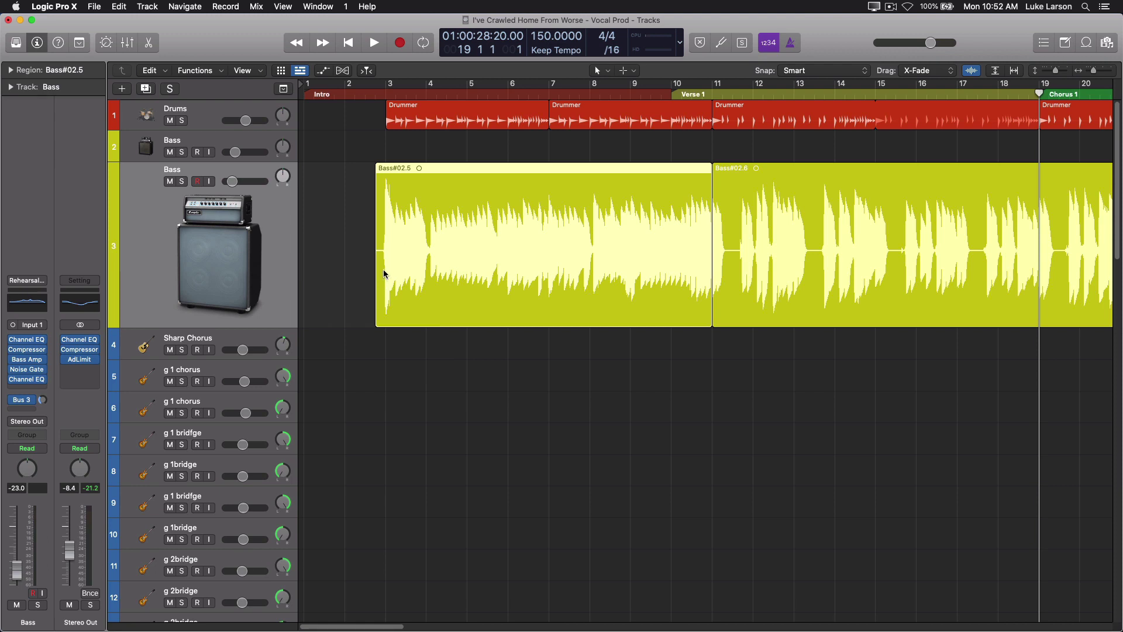
{"action": "left_click_drag", "start_coordinate": [383, 262], "coordinate": [360, 253]}
{"action": "left_click_drag", "start_coordinate": [388, 182], "coordinate": [385, 183]}
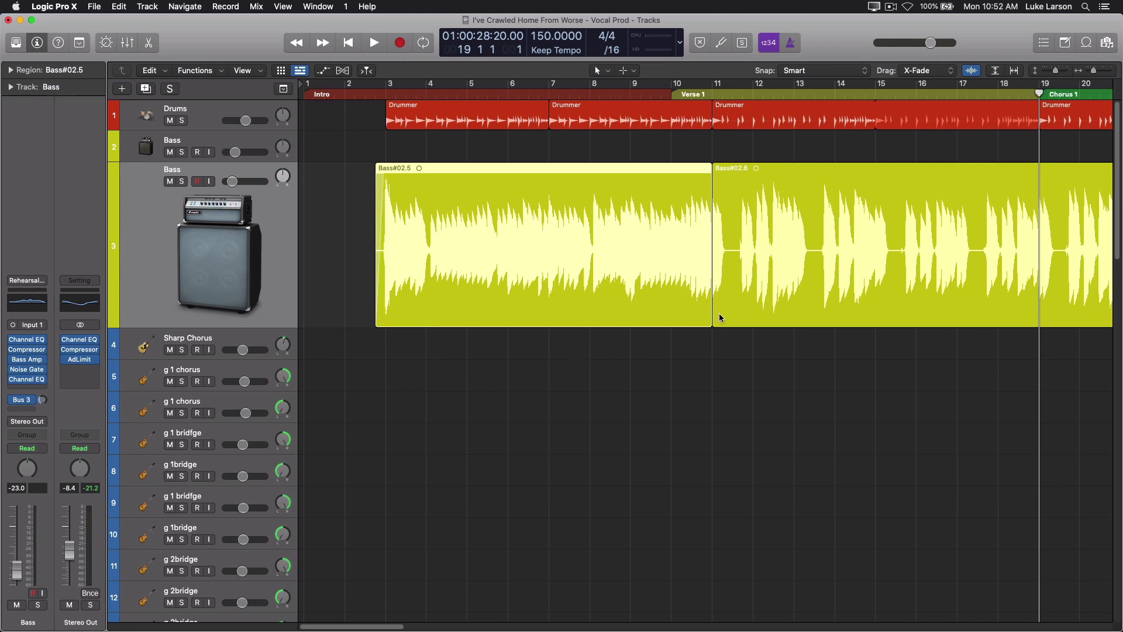
- Extend the end of region Bass#02.5 slightly past bar 11 and the end of region Bass#03.3 to about bar 50
{"action": "left_click", "coordinate": [708, 344]}
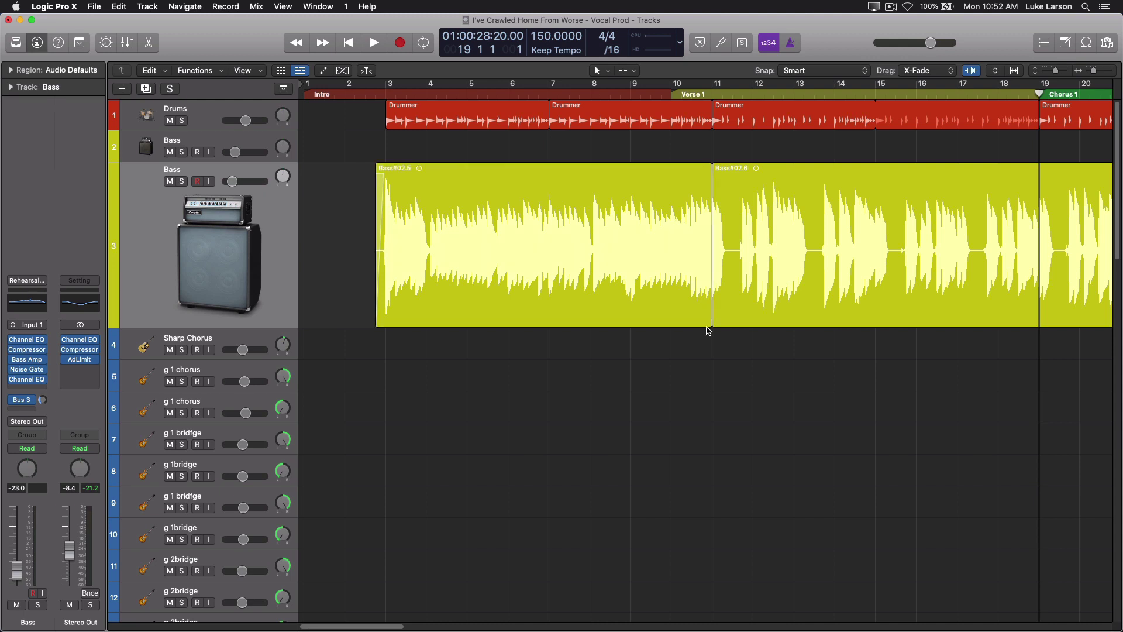
{"action": "left_click_drag", "start_coordinate": [706, 306], "coordinate": [714, 309]}
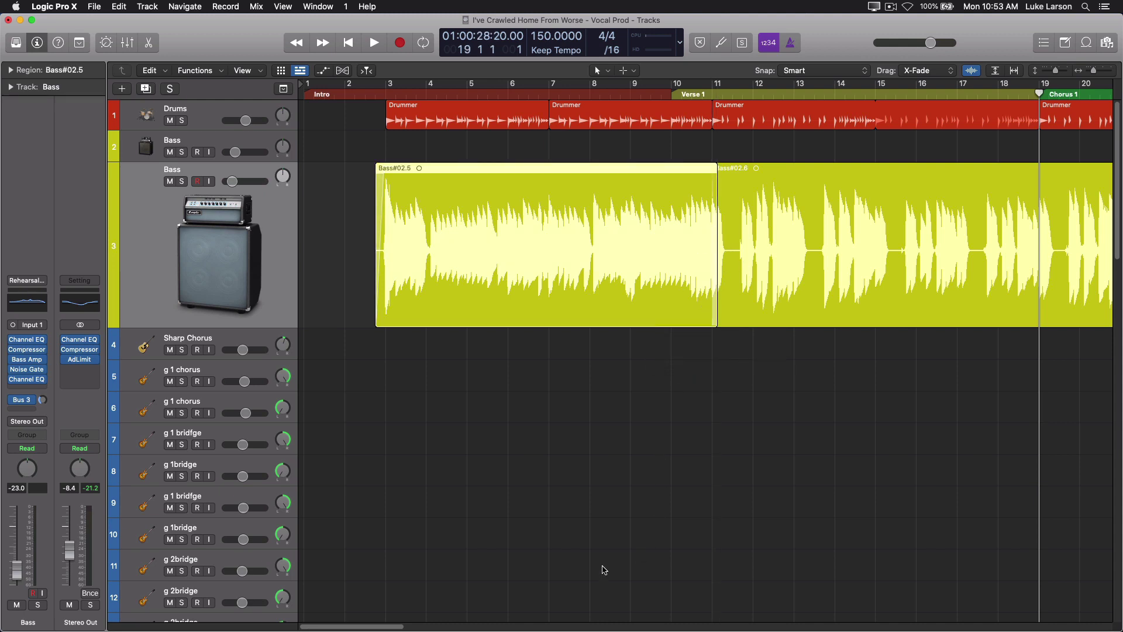
{"action": "left_click_drag", "start_coordinate": [390, 624], "coordinate": [579, 604]}
{"action": "left_click", "coordinate": [877, 332]}
{"action": "left_click_drag", "start_coordinate": [843, 314], "coordinate": [849, 317]}
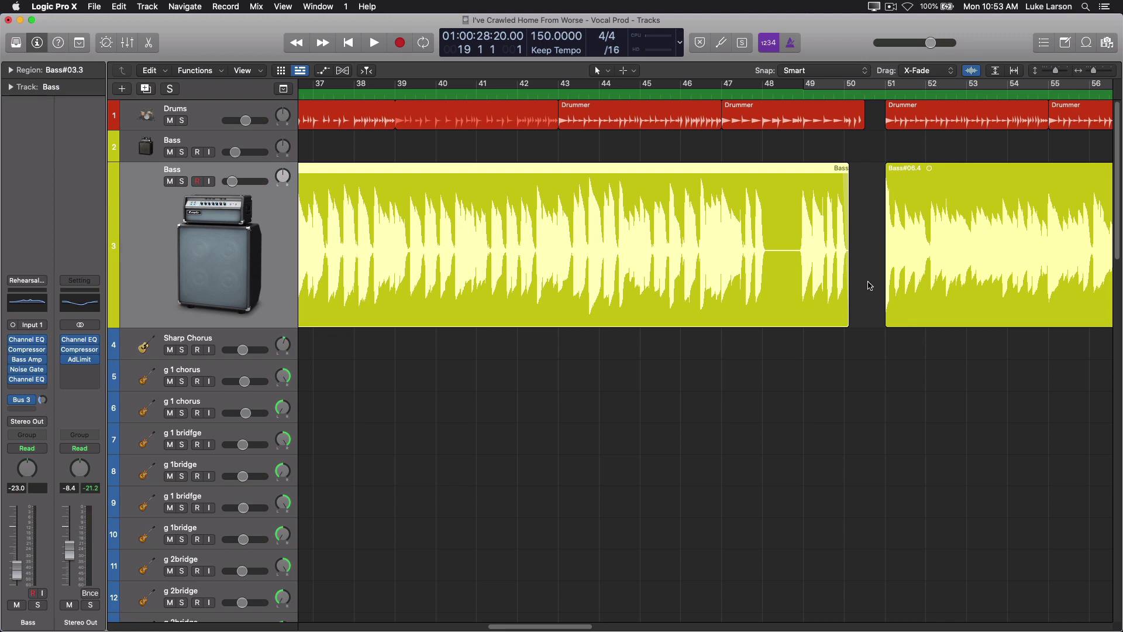
- Extend the end of region Bass#06.4 slightly past bar 67 and try to adjust the start of Rehearsal Room#02.3 at bar 75
{"action": "left_click_drag", "start_coordinate": [560, 626], "coordinate": [657, 622]}
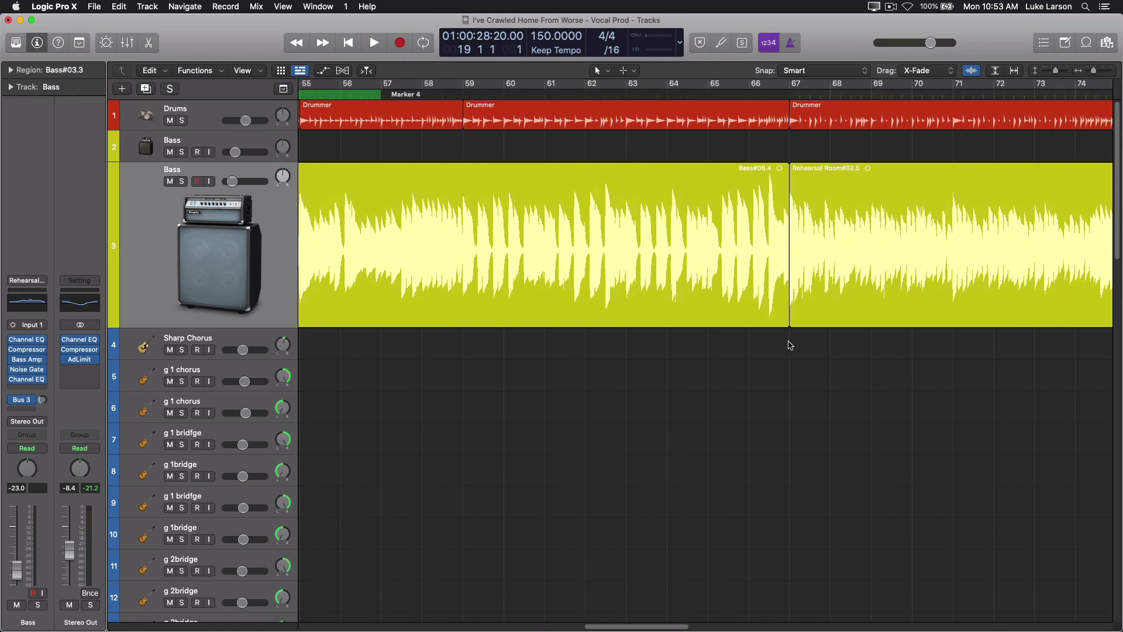
{"action": "left_click_drag", "start_coordinate": [789, 314], "coordinate": [792, 314]}
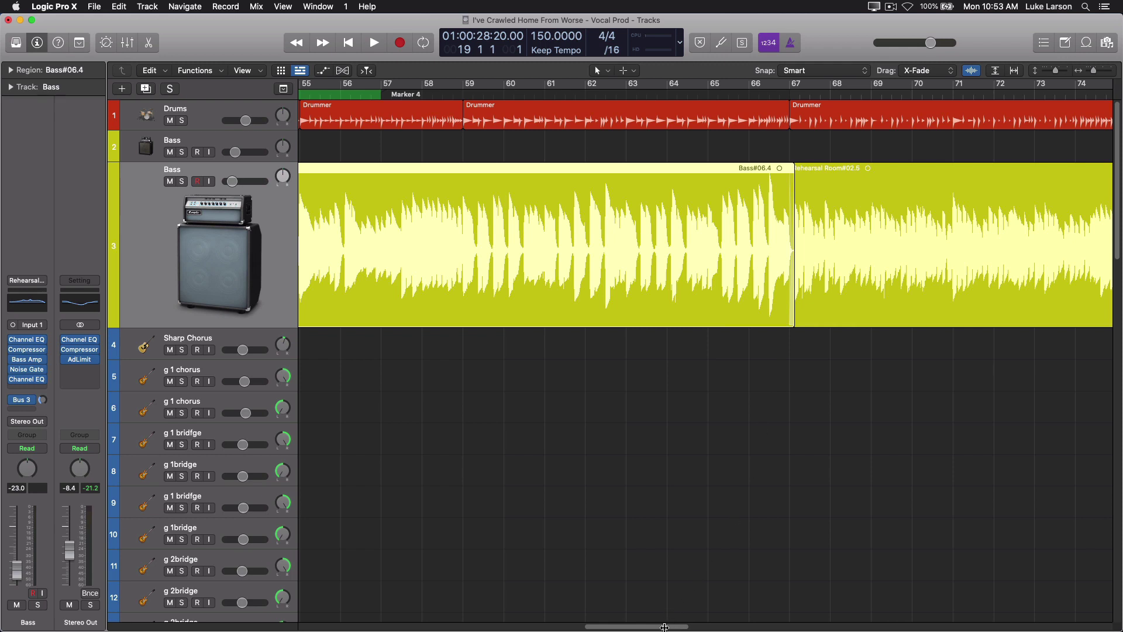
{"action": "left_click_drag", "start_coordinate": [663, 625], "coordinate": [710, 617]}
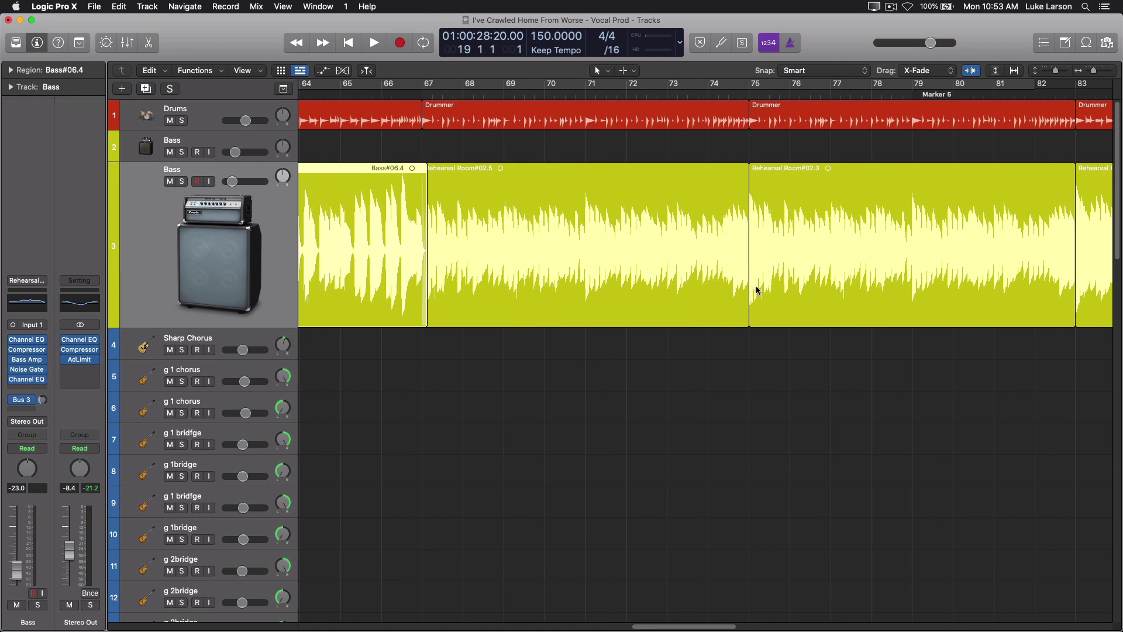
{"action": "left_click", "coordinate": [763, 314]}
{"action": "left_click_drag", "start_coordinate": [750, 315], "coordinate": [753, 314]}
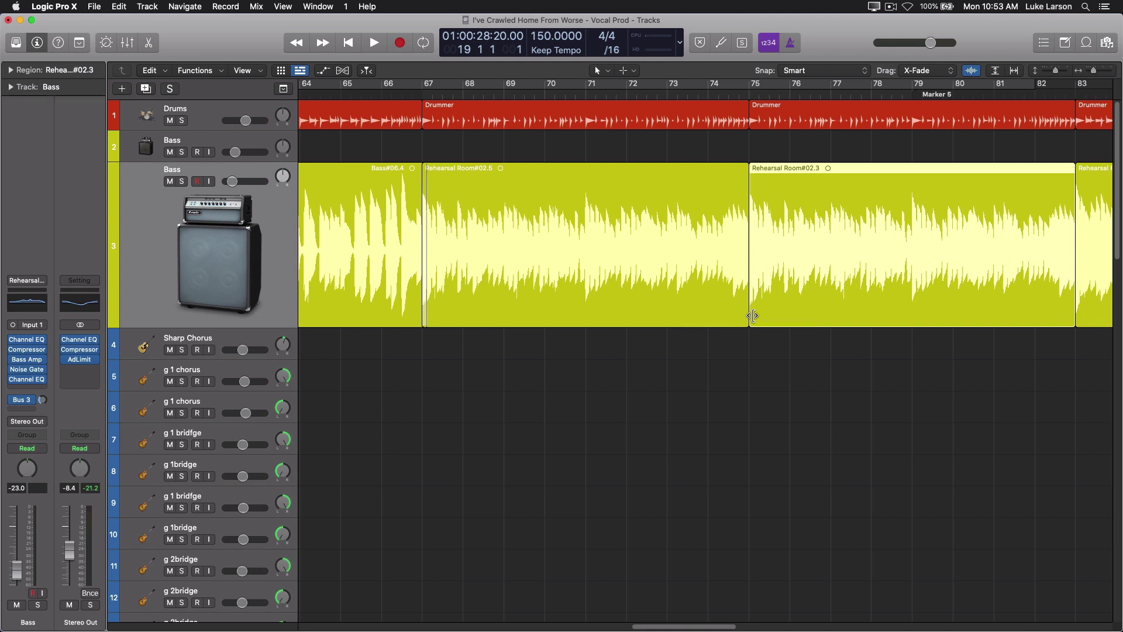
- Convert all Drummer regions on the Drums track to MIDI regions and join them into a single region
{"action": "scroll", "coordinate": [606, 466], "scroll_direction": "up", "scroll_amount": 1}
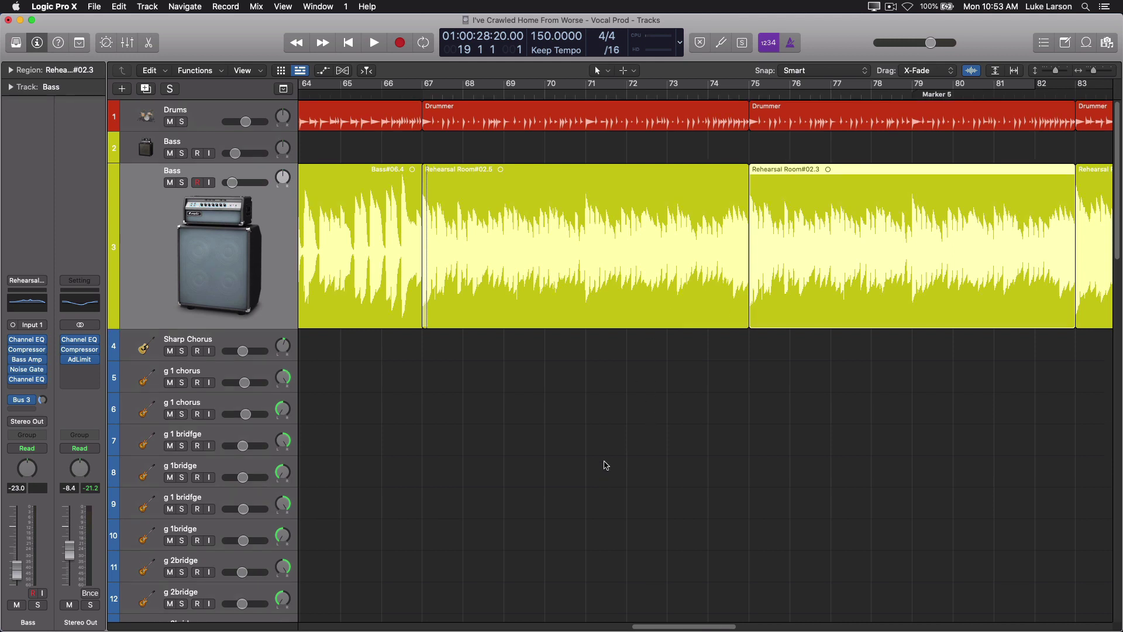
{"action": "left_click", "coordinate": [204, 116]}
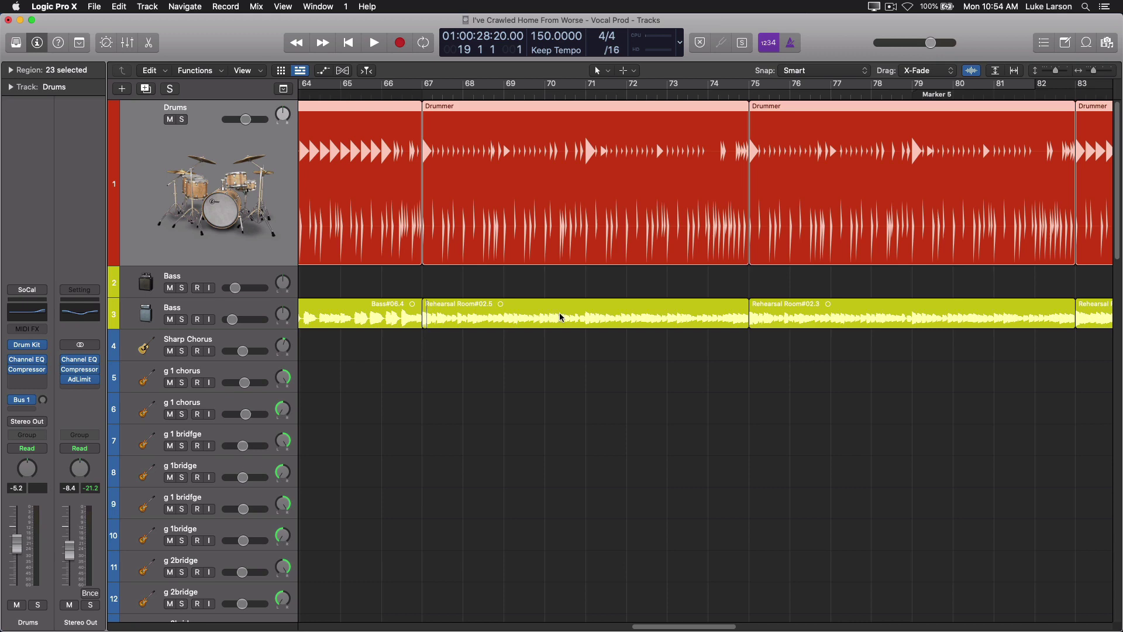
{"action": "scroll", "coordinate": [559, 318], "scroll_direction": "down", "scroll_amount": 10}
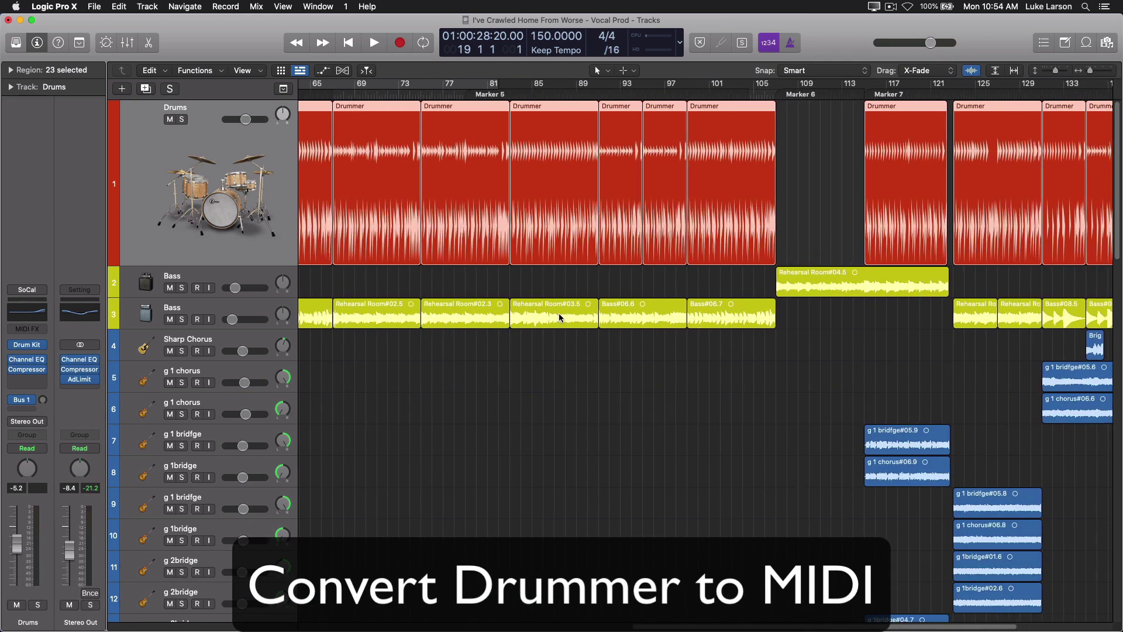
{"action": "scroll", "coordinate": [560, 318], "scroll_direction": "up", "scroll_amount": 2}
{"action": "scroll", "coordinate": [560, 318], "scroll_direction": "up", "scroll_amount": 1}
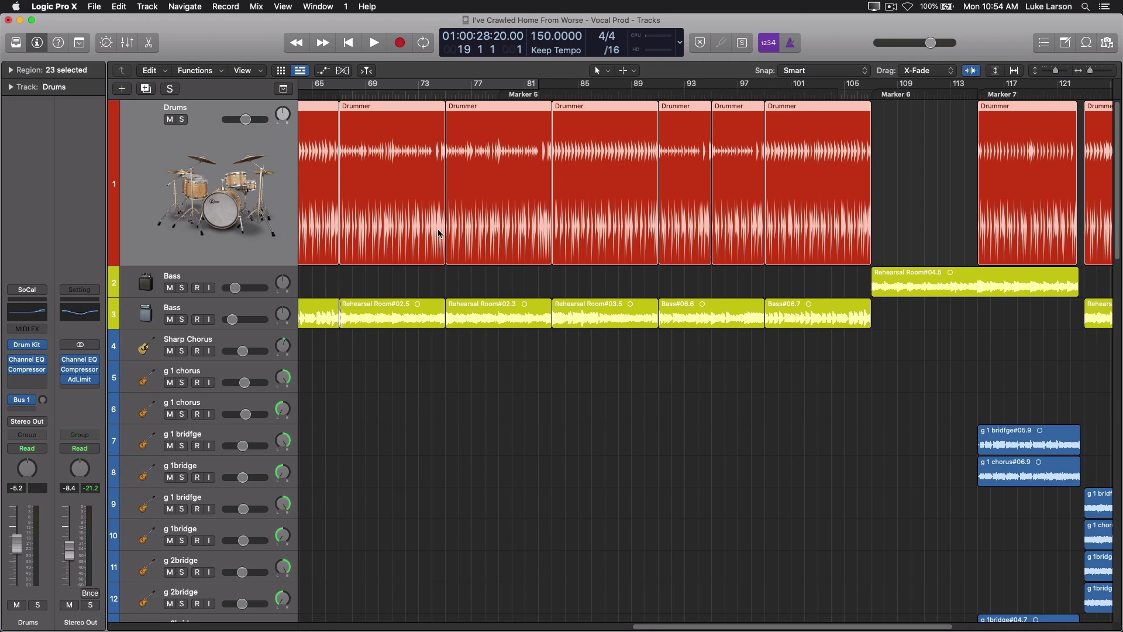
{"action": "right_click", "coordinate": [499, 184]}
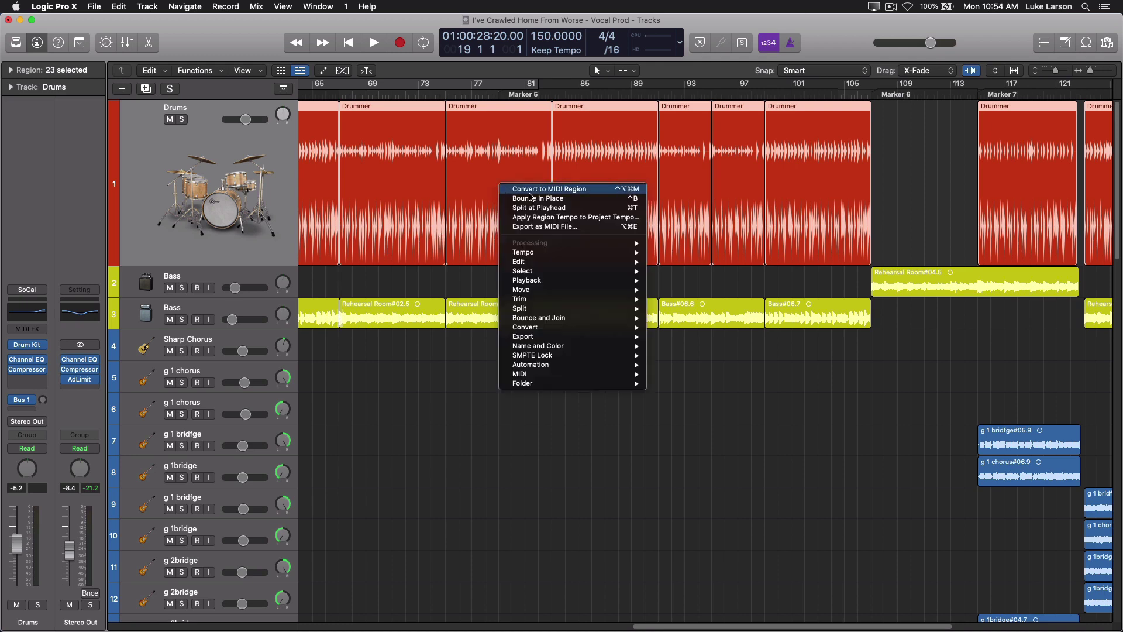
{"action": "mouse_move", "coordinate": [555, 329]}
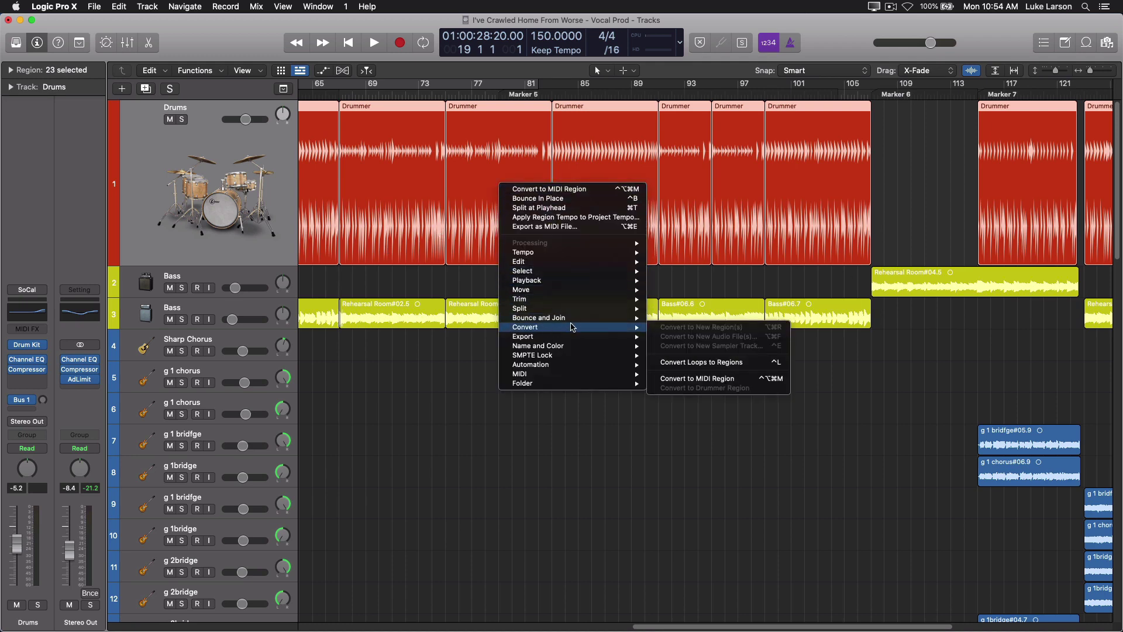
{"action": "left_click", "coordinate": [689, 379]}
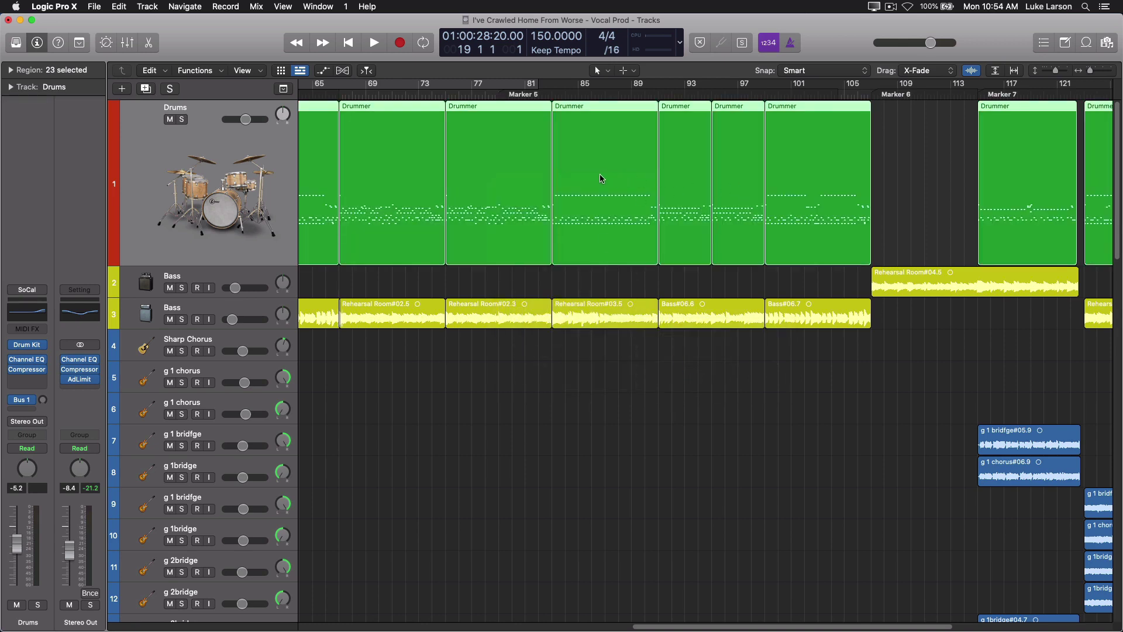
{"action": "key", "text": "super+j"}
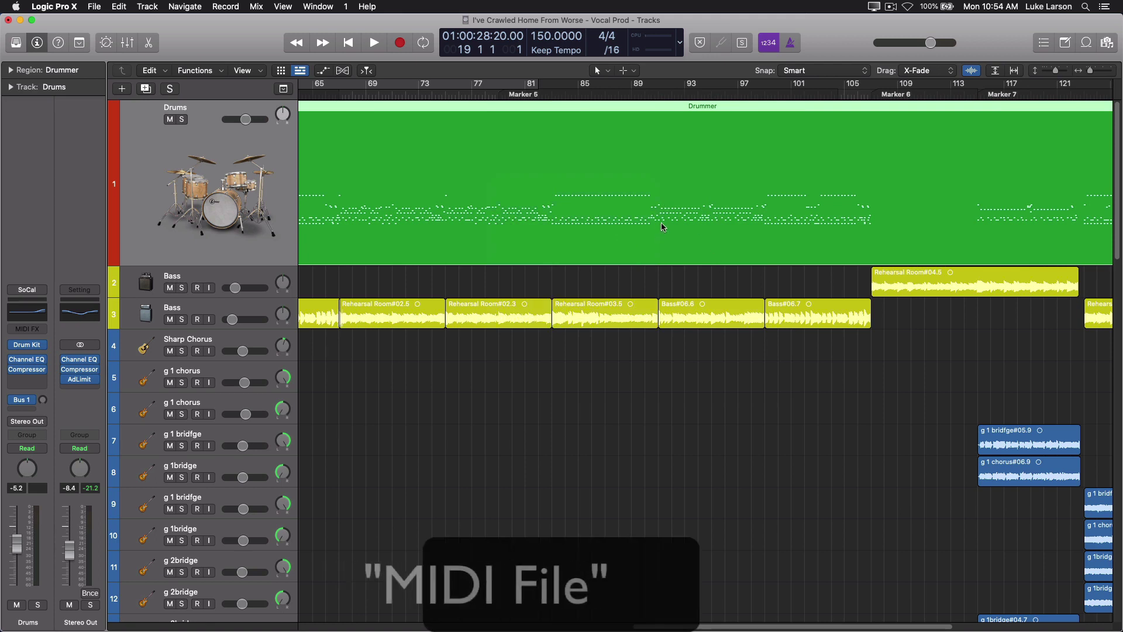
- Examine the joined drum region's notes in an enlarged Piano Roll, audition a Crash Left note near bar 47, and close the editor
{"action": "double_click", "coordinate": [623, 199]}
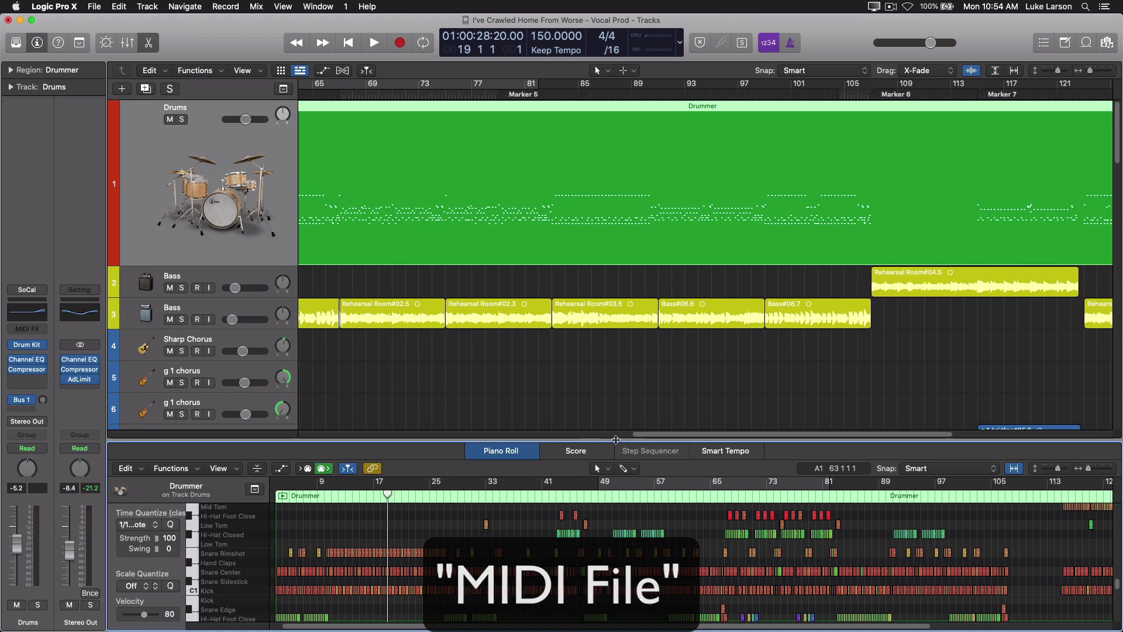
{"action": "left_click_drag", "start_coordinate": [623, 436], "coordinate": [626, 96]}
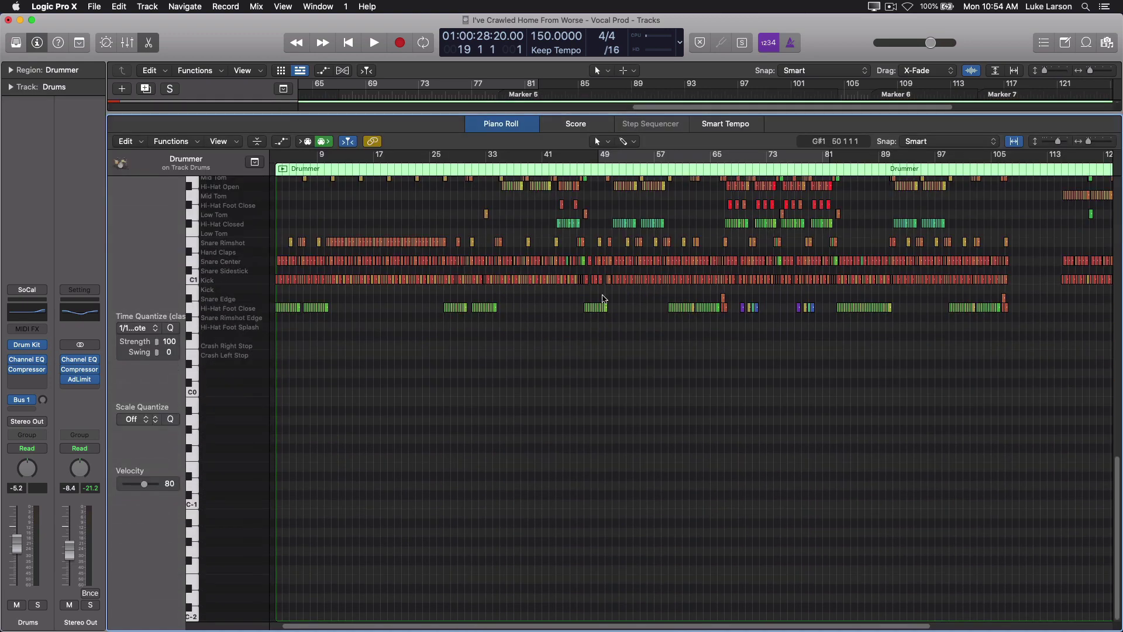
{"action": "scroll", "coordinate": [615, 391], "scroll_direction": "up", "scroll_amount": 6}
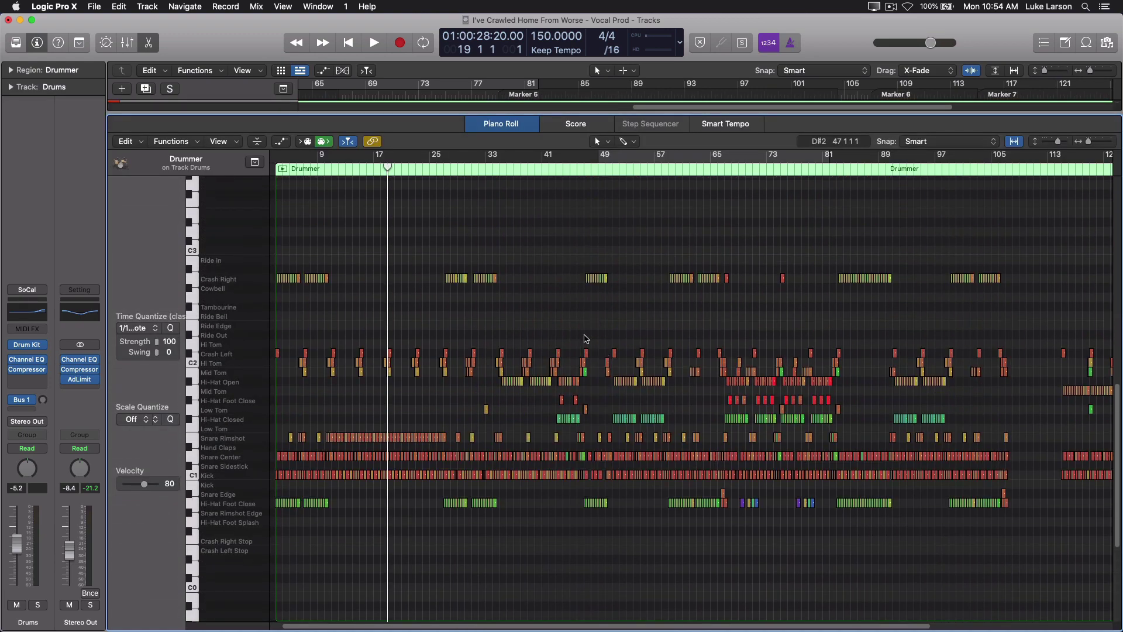
{"action": "left_click", "coordinate": [587, 354]}
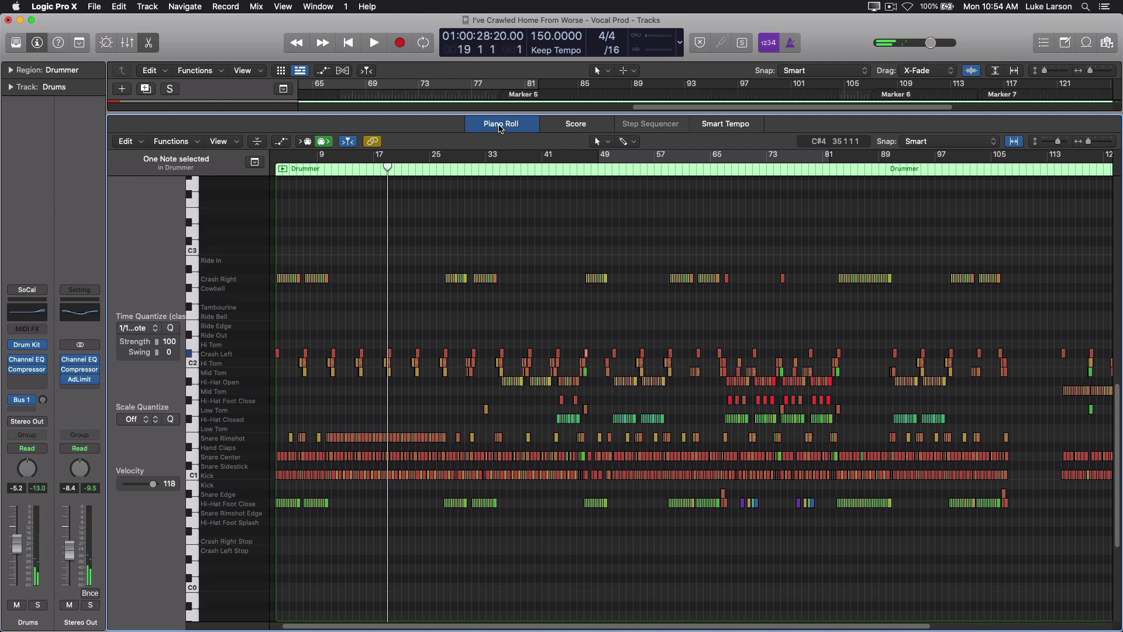
{"action": "left_click", "coordinate": [500, 125]}
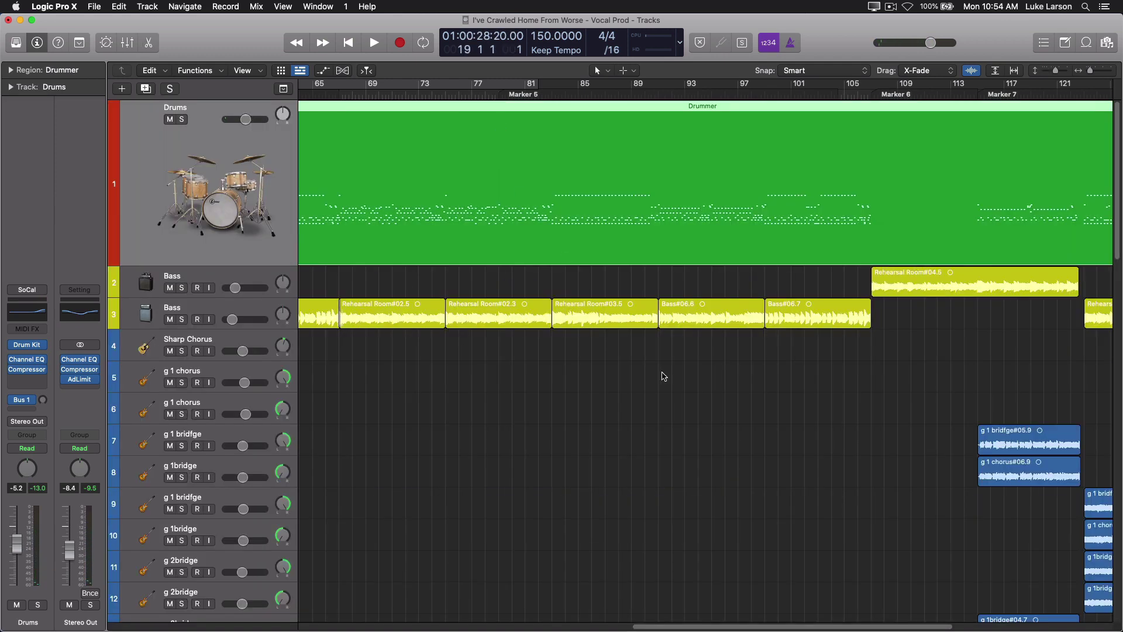